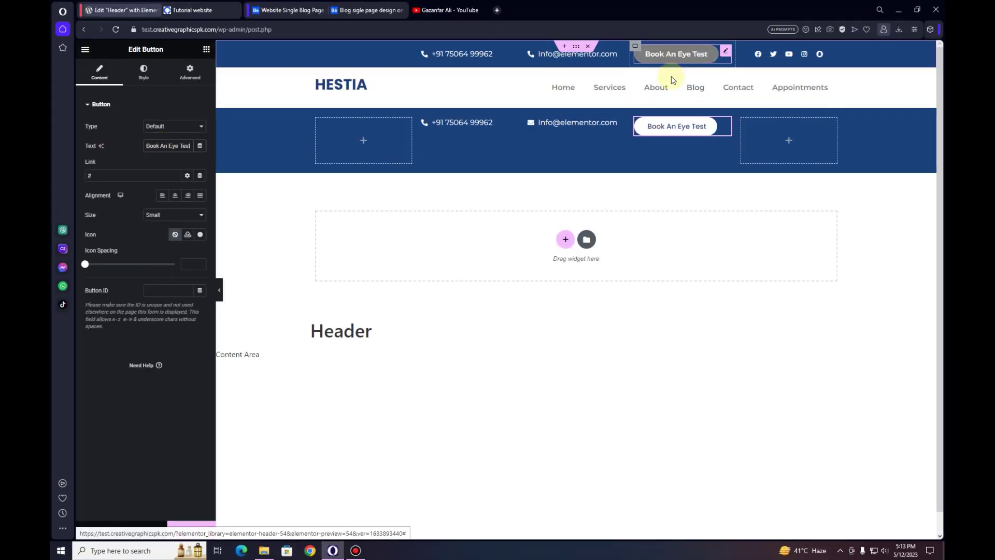
Set the hover background of the "Book An Eye Test" button in the new row to the global gray colour.
click(143, 72)
click(163, 165)
click(187, 224)
click(188, 224)
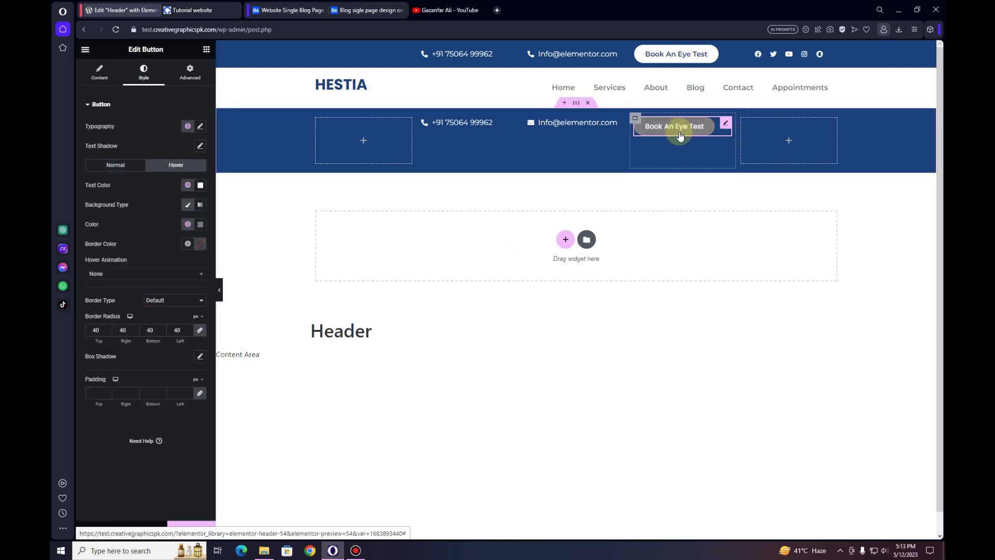
Find the widget with "social" and place a Social Icons widget in the last column of the new blue row.
click(788, 140)
click(146, 89)
text(social)
drag(111, 171, 788, 132)
Switch the social icons to custom colours, with the fully transparent primary colour #02010100 and white icons.
click(138, 74)
click(175, 125)
click(166, 139)
click(201, 145)
click(146, 275)
click(134, 155)
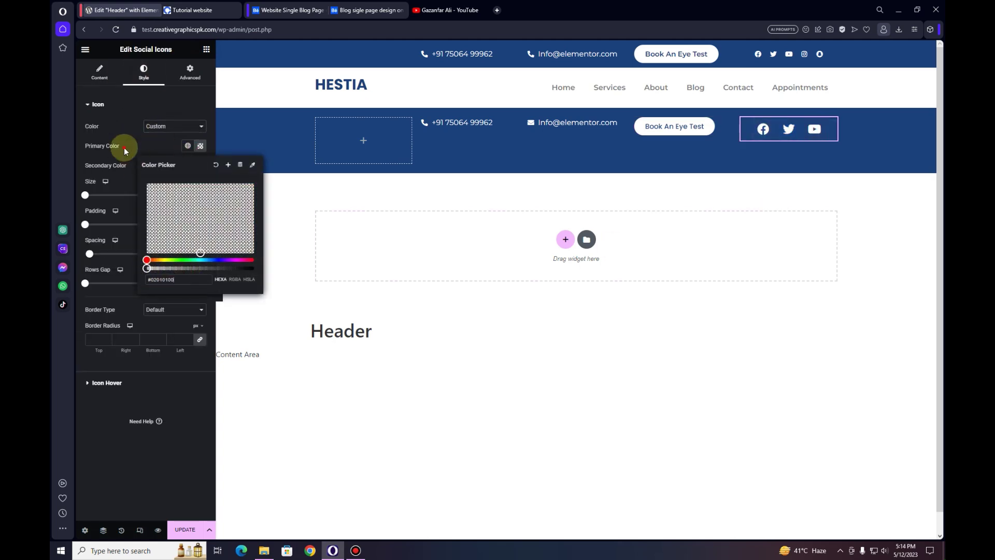
click(183, 190)
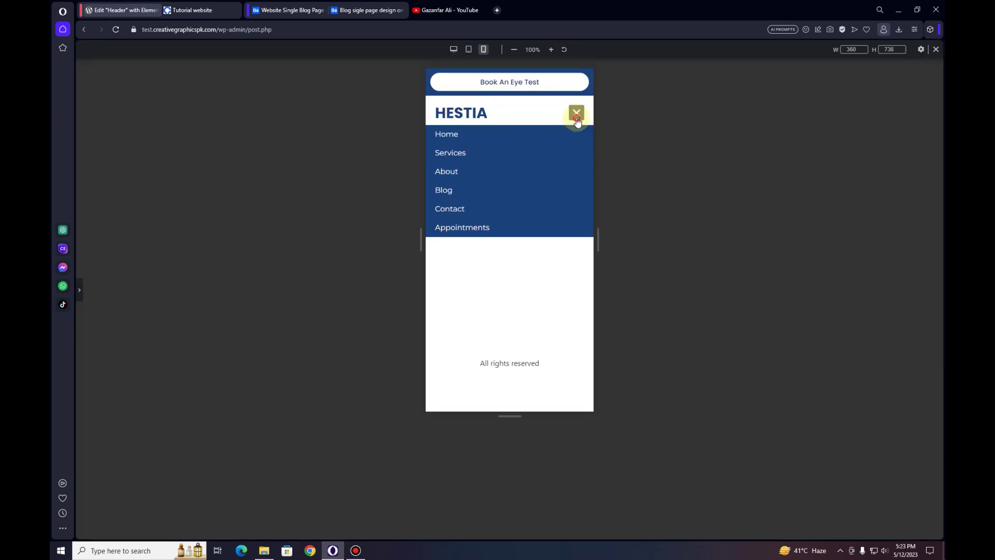
Check the header and its collapsible menu in the mobile and tablet previews, and return to the desktop view.
click(577, 119)
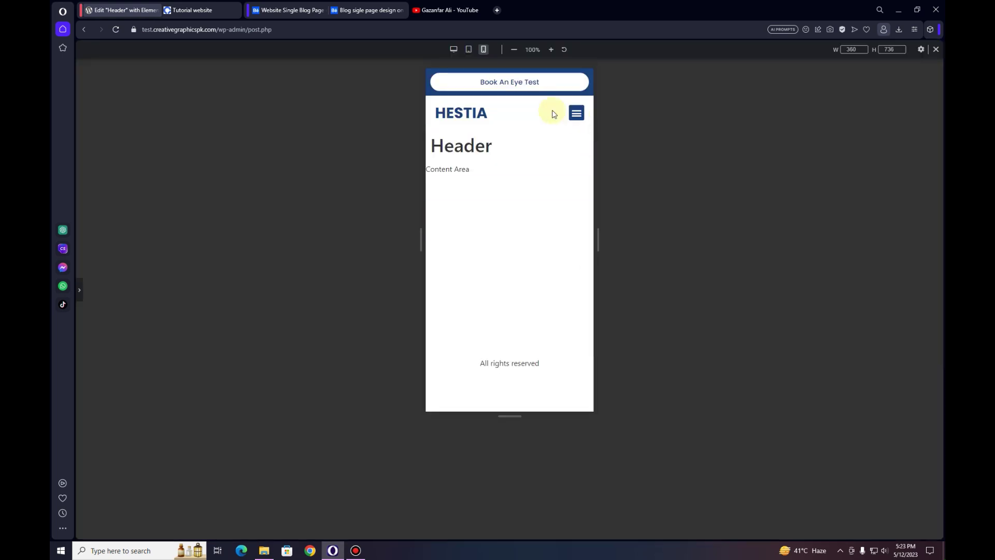
click(469, 49)
click(667, 117)
click(670, 114)
click(454, 50)
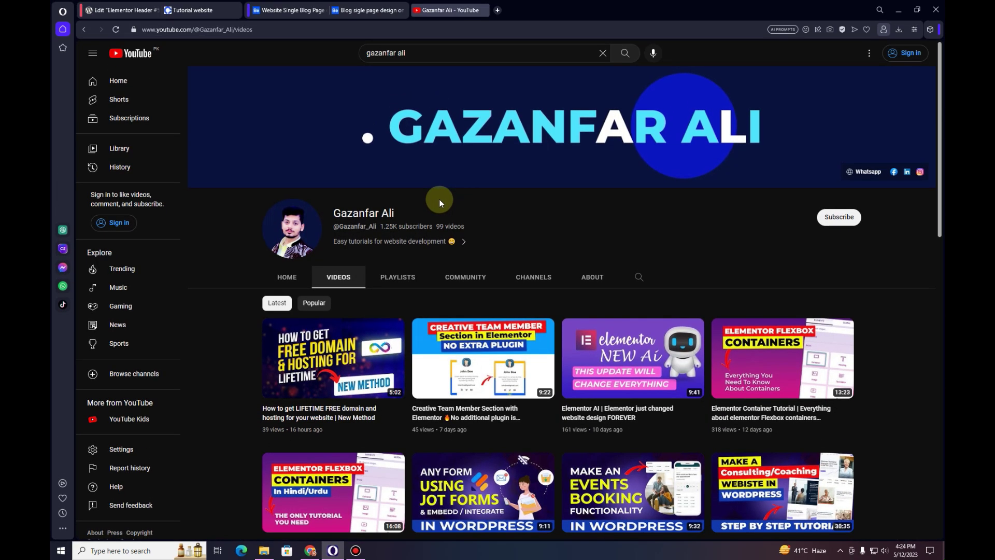
Browse the uploaded videos on the open YouTube channel.
scroll(442, 253, down, 5)
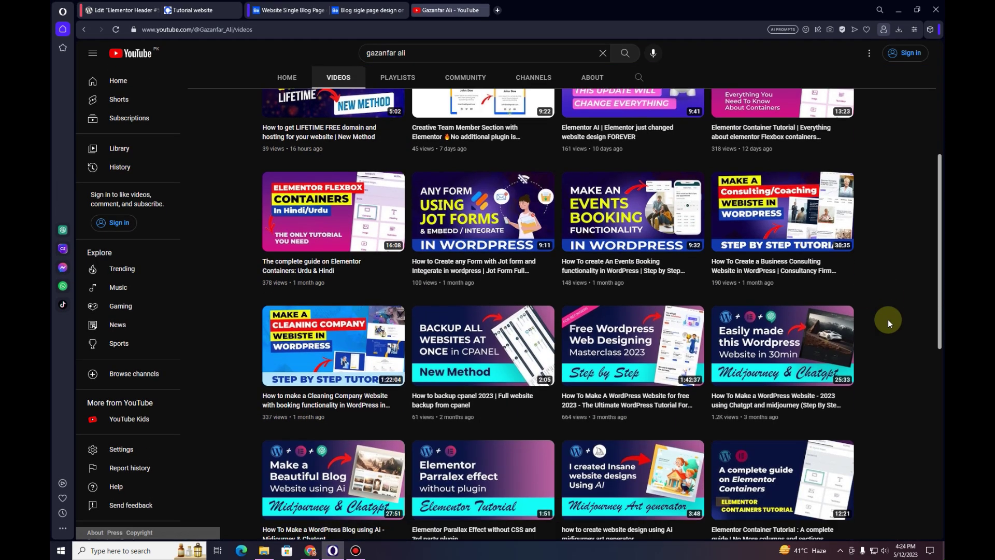
scroll(876, 317, down, 10)
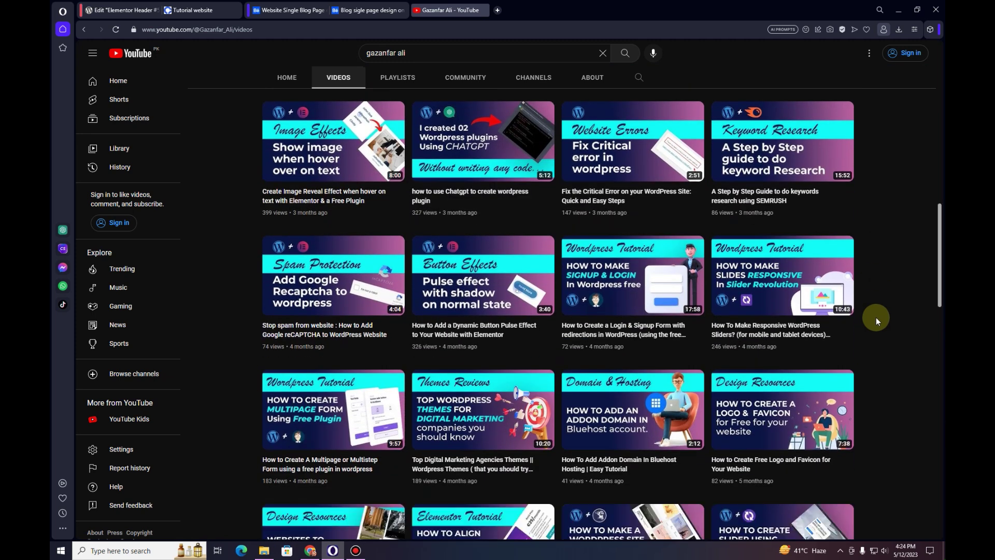
scroll(876, 317, down, 5)
scroll(876, 317, down, 3)
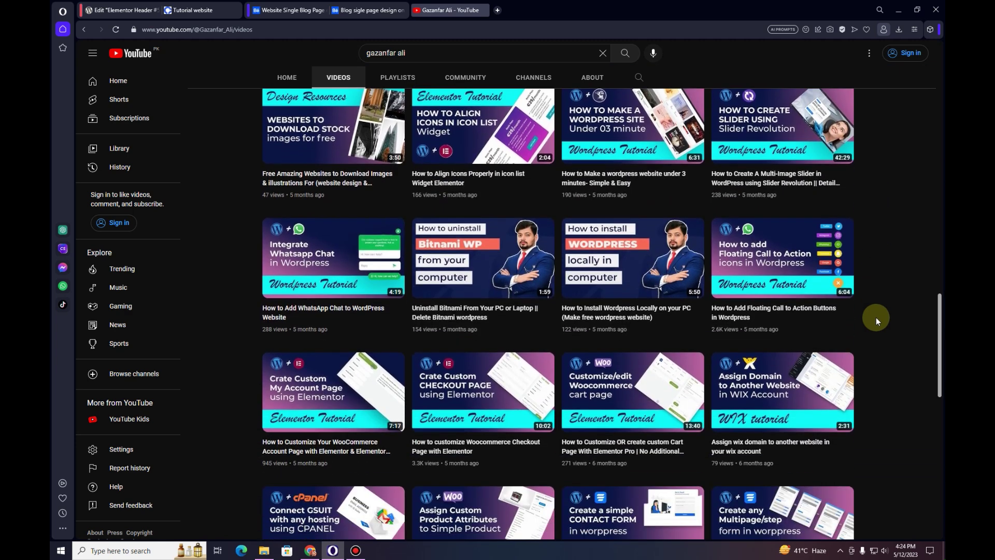
scroll(876, 317, up, 18)
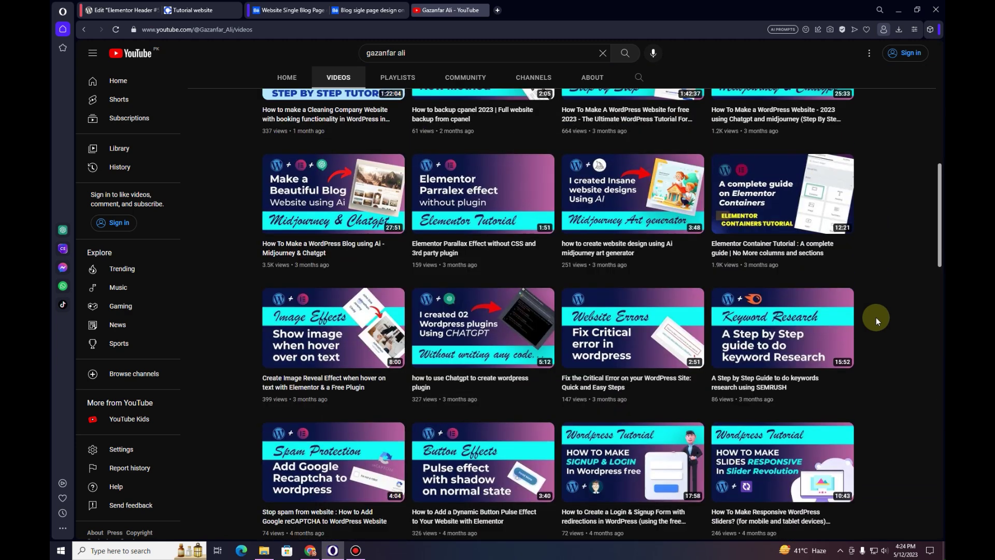
scroll(876, 318, up, 5)
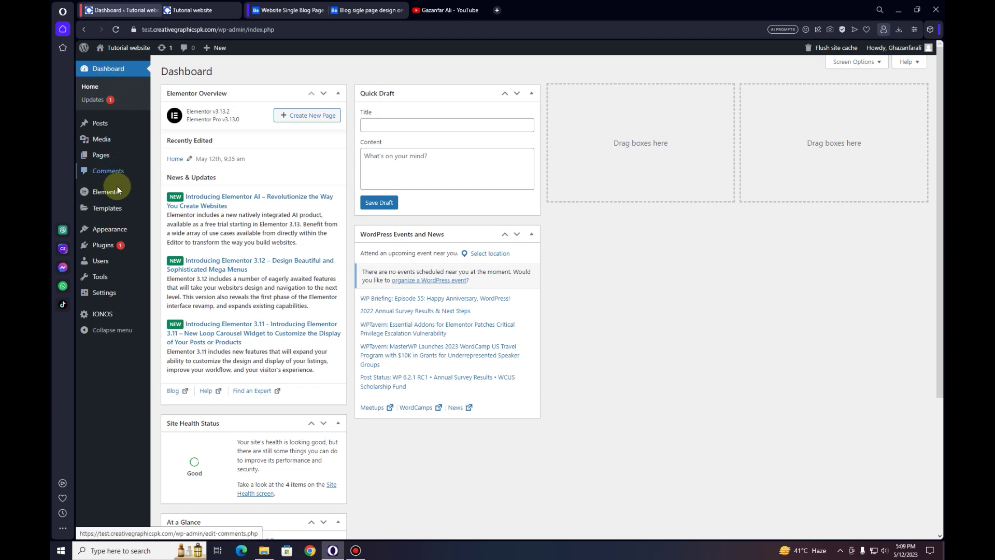
Review the installed WordPress themes and plugins.
mouse_move(126, 233)
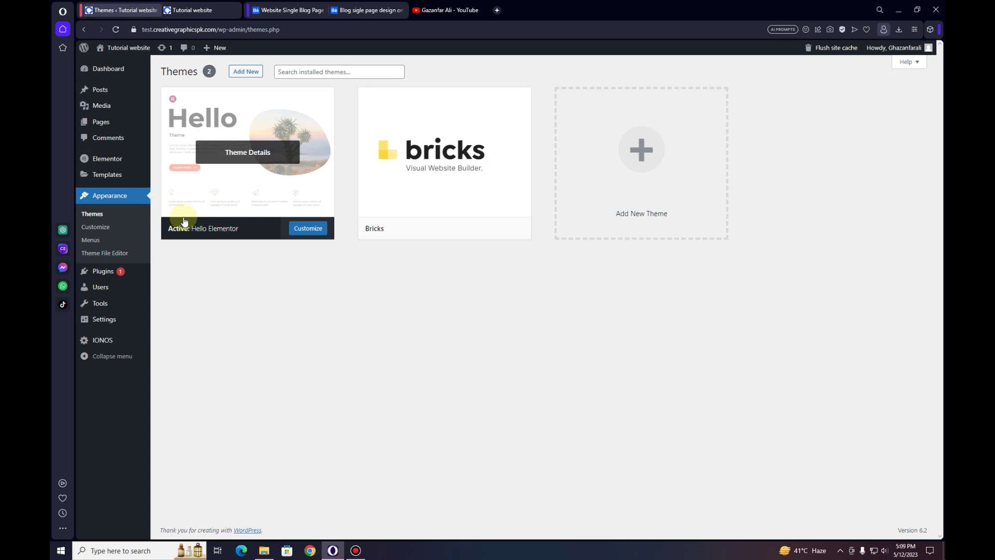
click(101, 271)
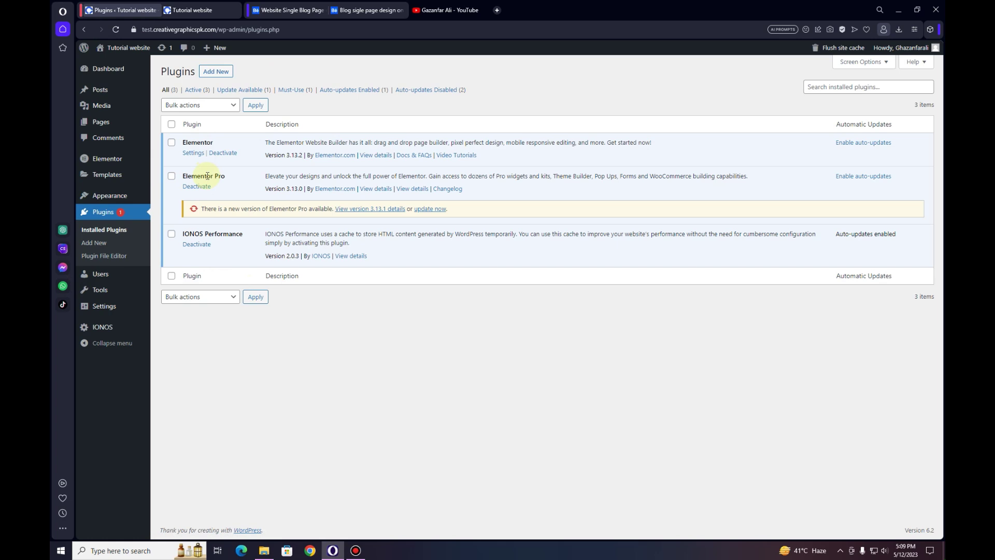
Set the Flexbox Container experiment to Active in Elementor's feature settings and save the changes.
mouse_move(95, 165)
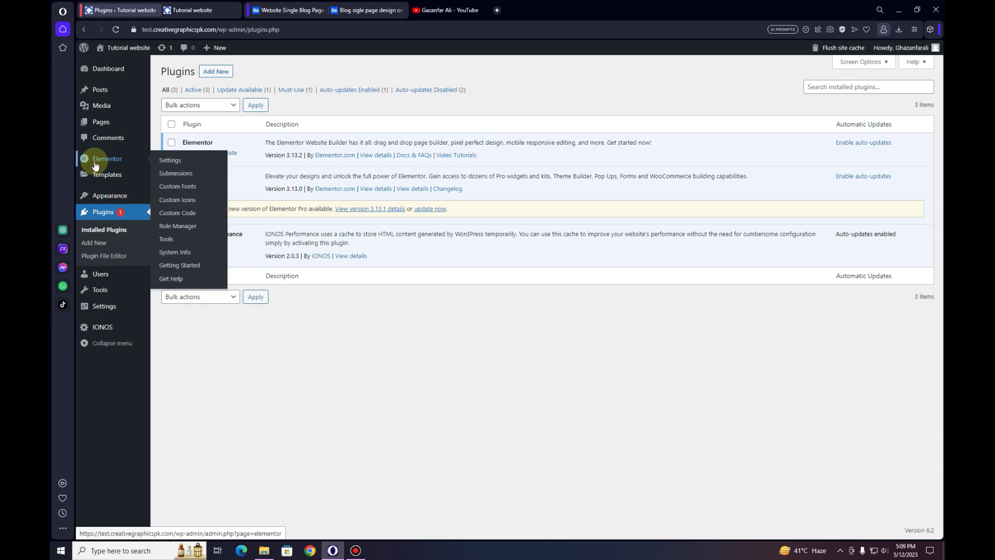
click(170, 161)
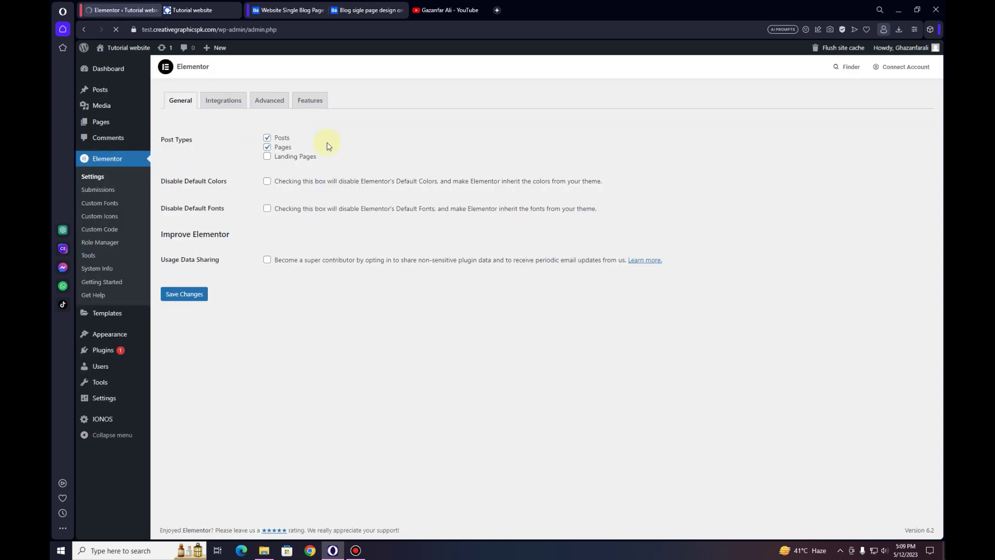
click(306, 103)
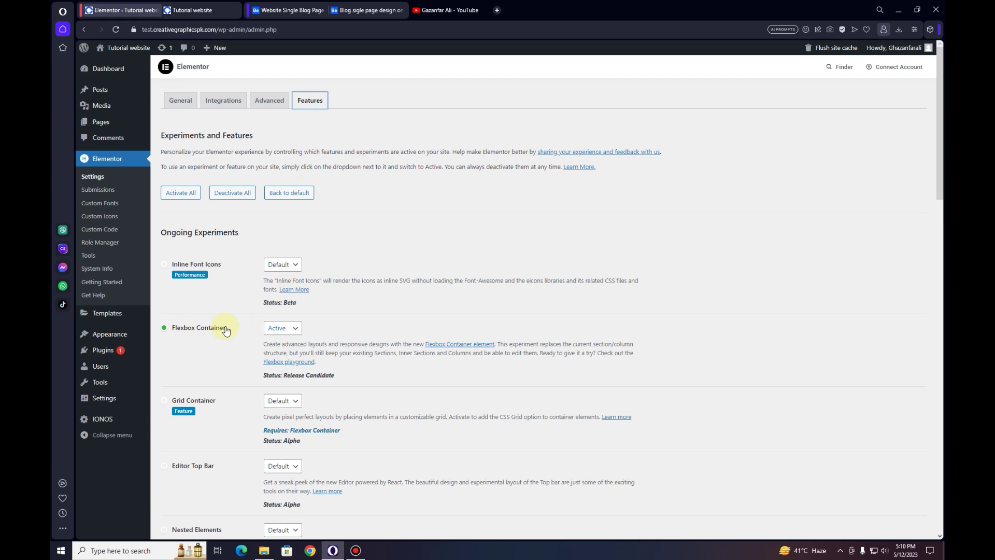
click(273, 332)
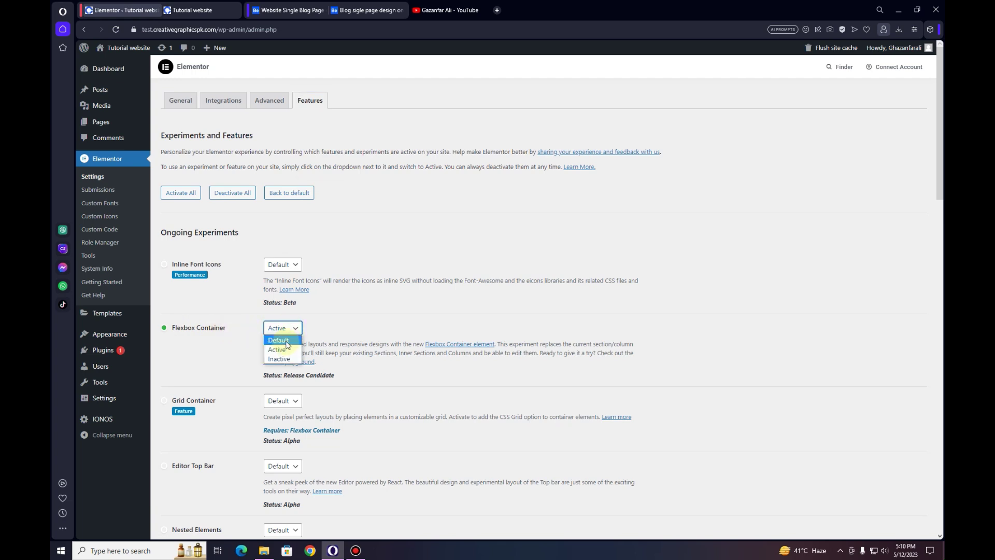
click(287, 340)
click(534, 314)
click(284, 335)
click(285, 345)
scroll(239, 376, down, 15)
scroll(239, 378, down, 3)
click(199, 490)
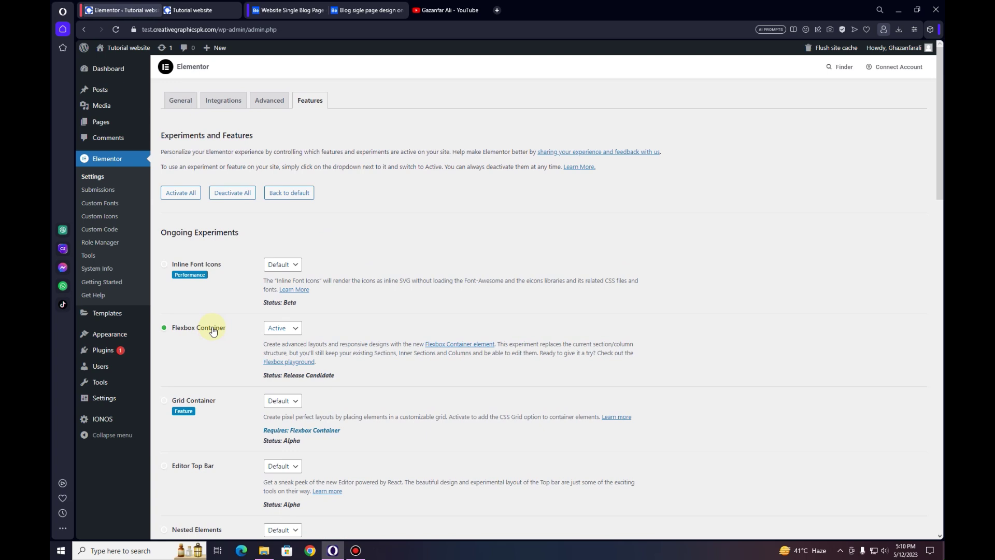
Open the site's existing Header template from the Theme Builder for editing.
mouse_move(104, 313)
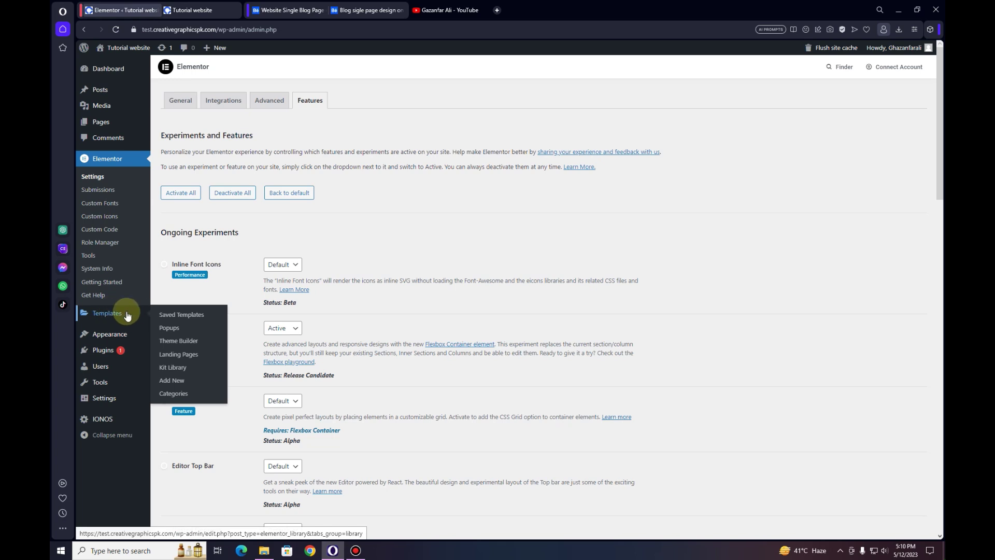
click(178, 343)
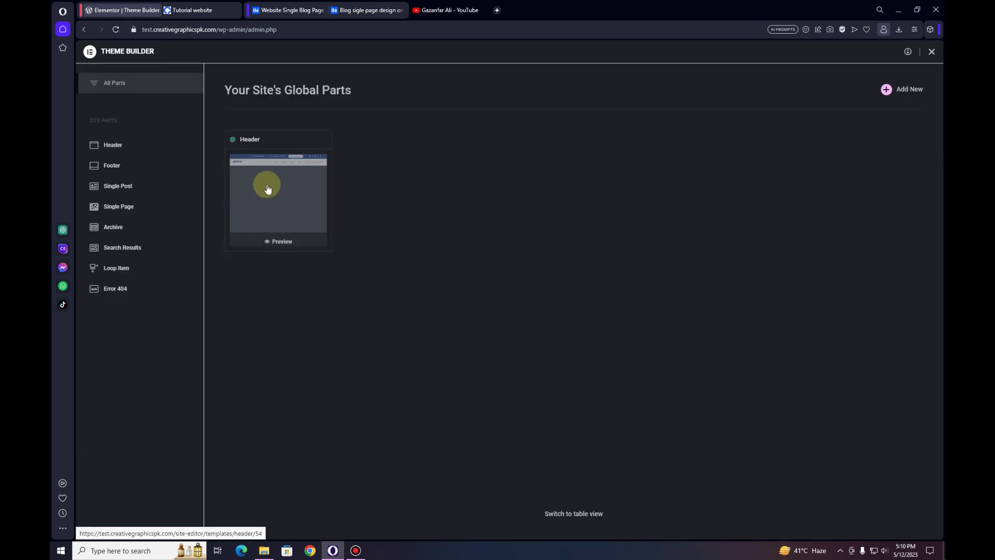
click(115, 146)
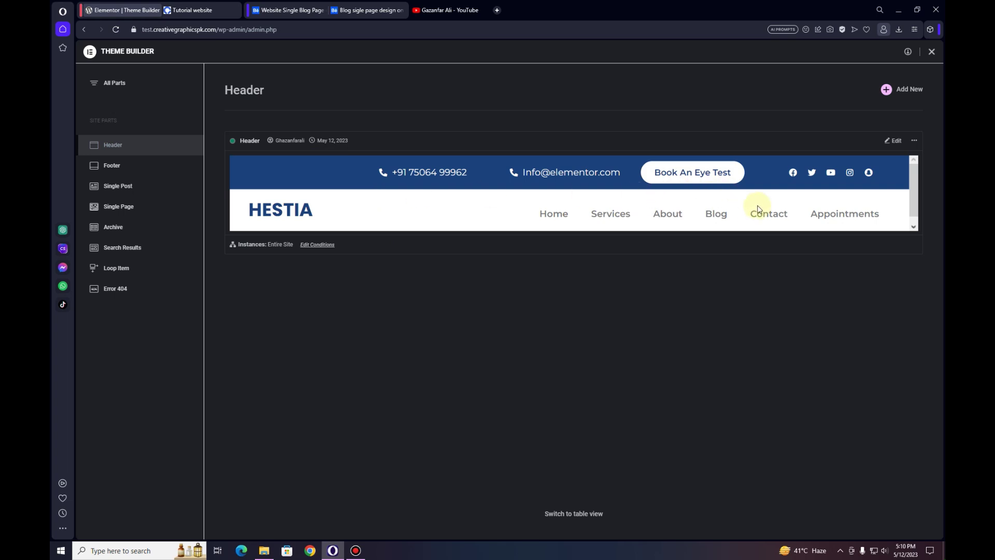
click(894, 143)
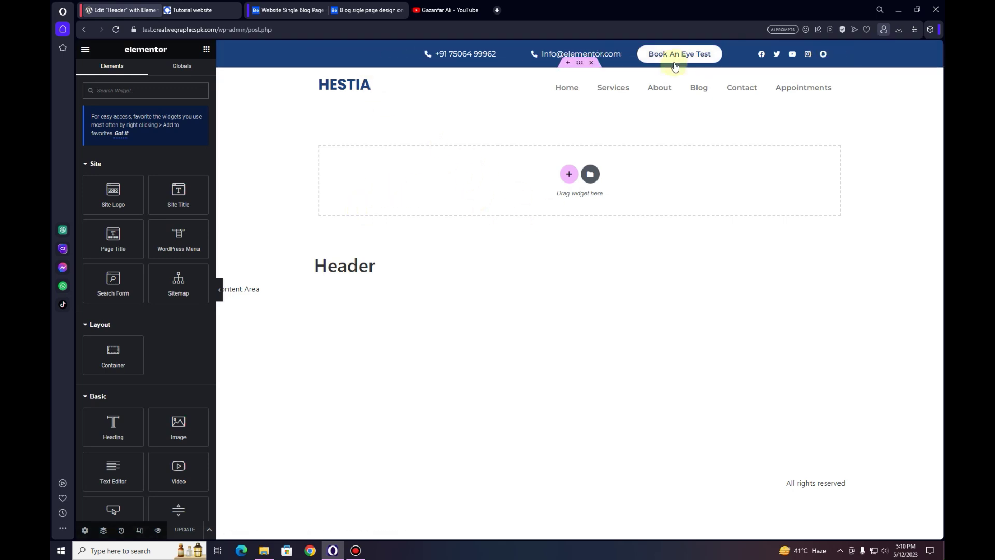
Add a four-column container below the existing header and duplicate its last inner container to make five columns.
click(569, 174)
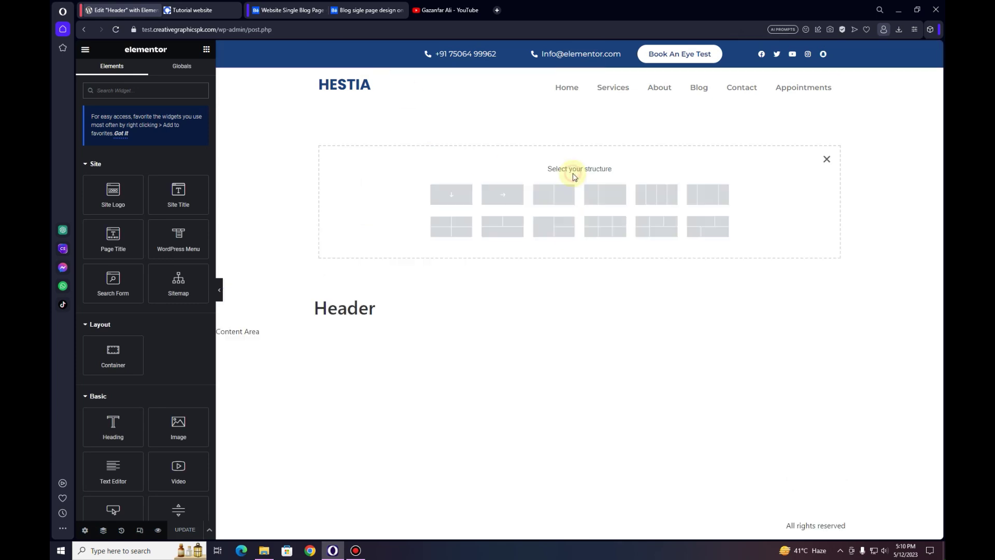
click(650, 204)
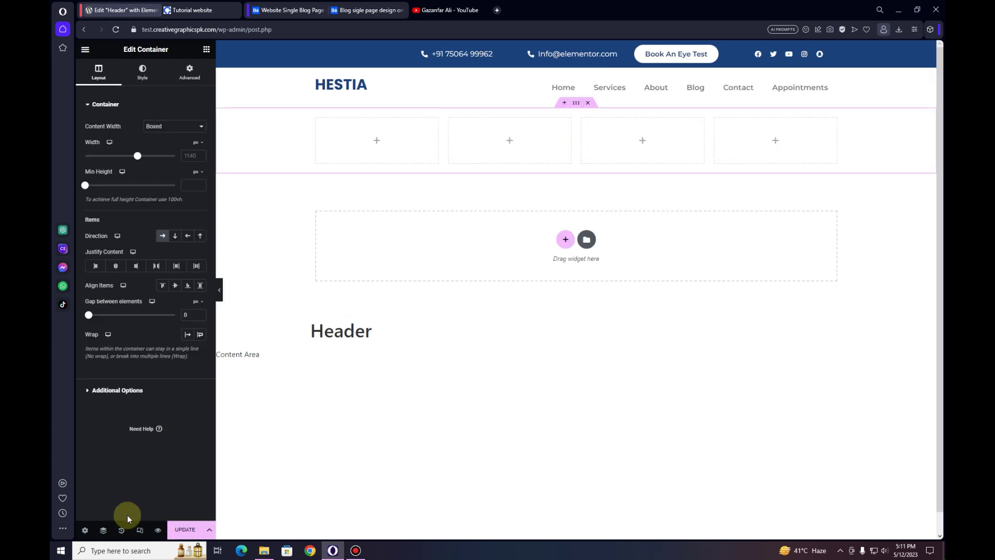
click(103, 529)
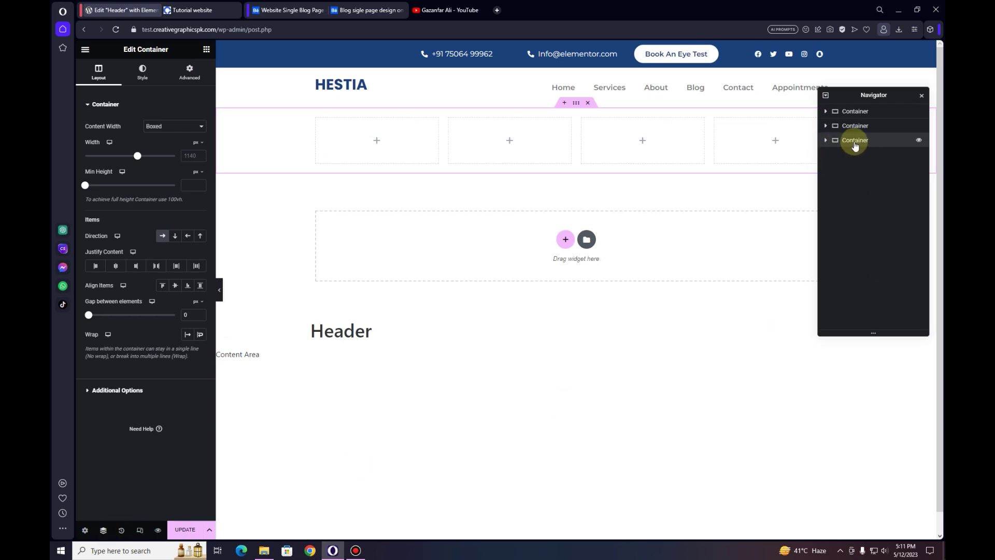
click(826, 140)
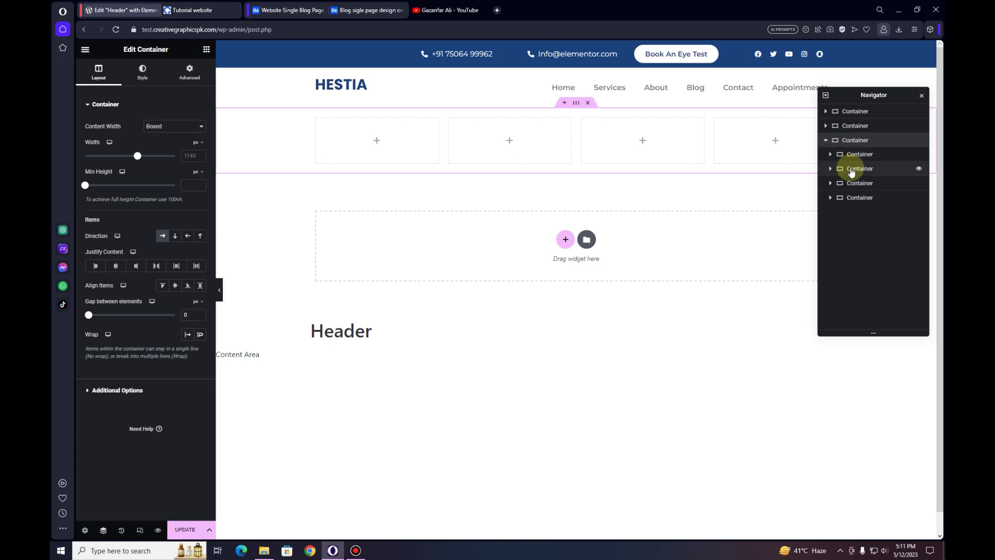
click(858, 200)
right_click(857, 199)
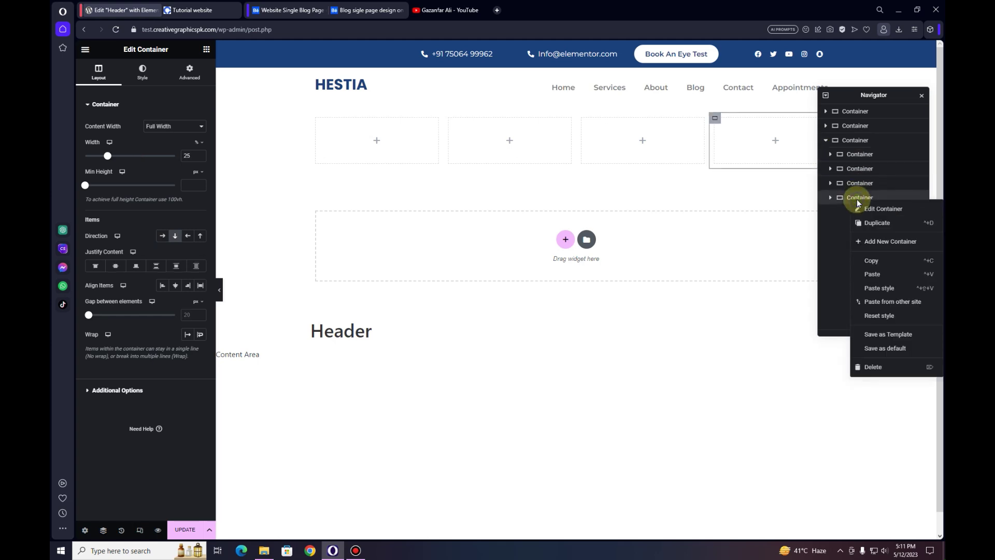
click(863, 223)
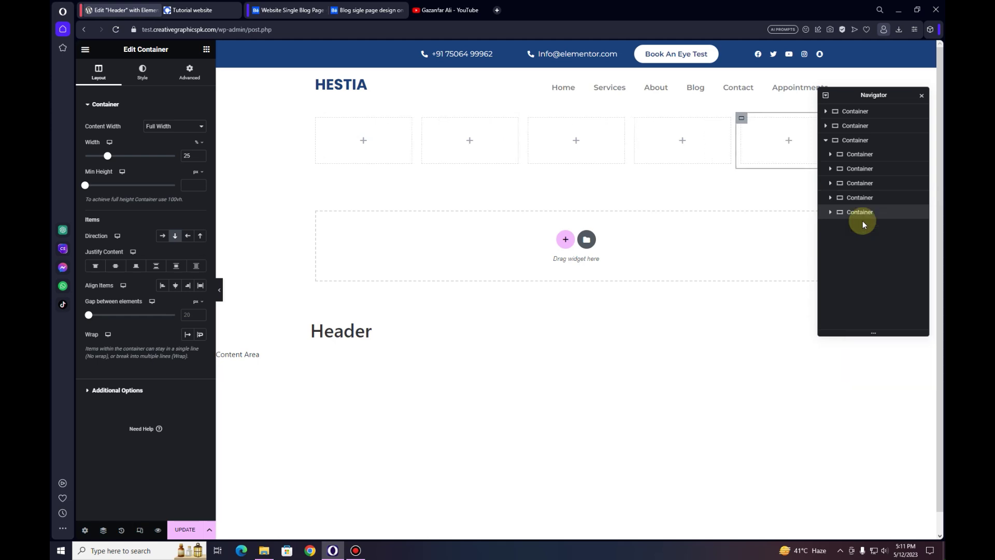
click(921, 101)
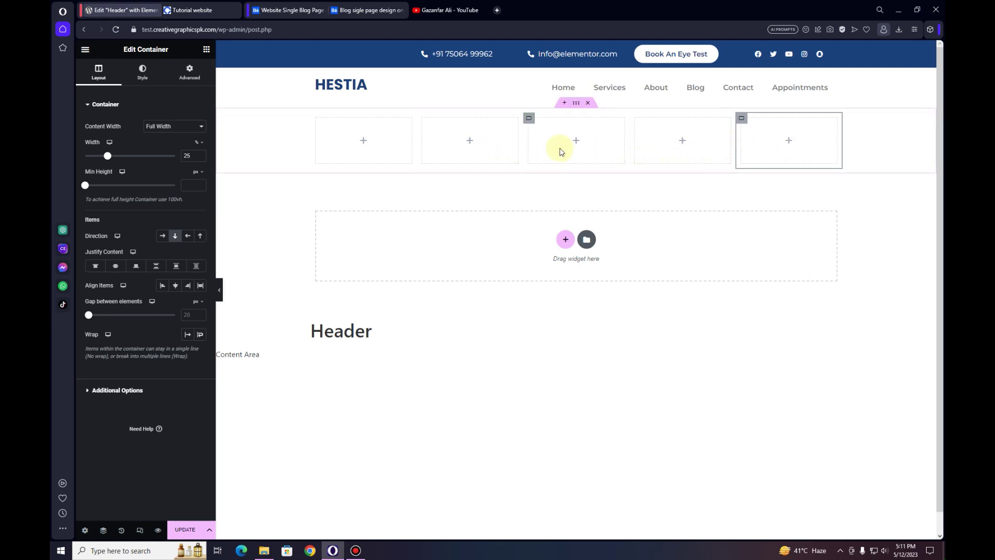
Give the new five-column parent container a classic background in the global dark blue colour.
click(576, 106)
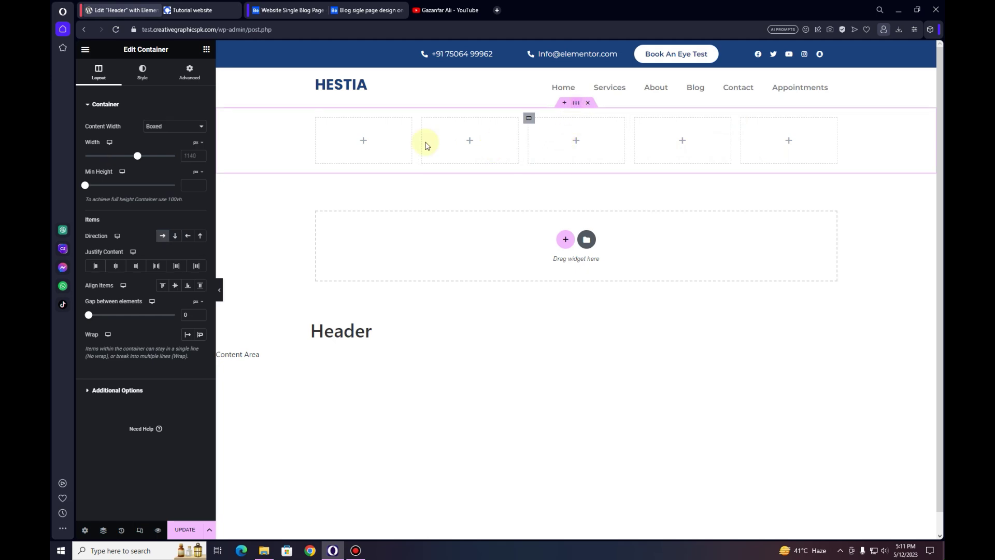
click(141, 75)
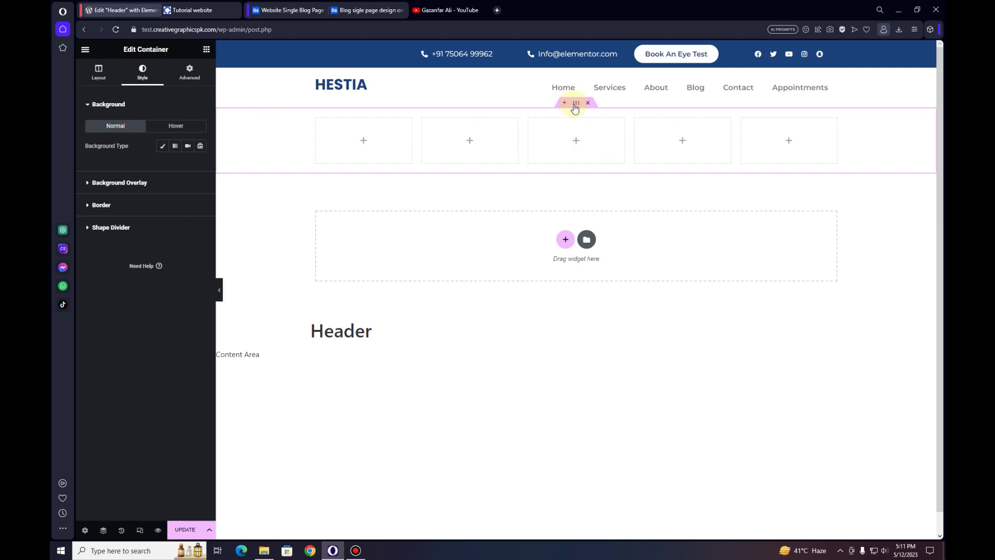
click(160, 146)
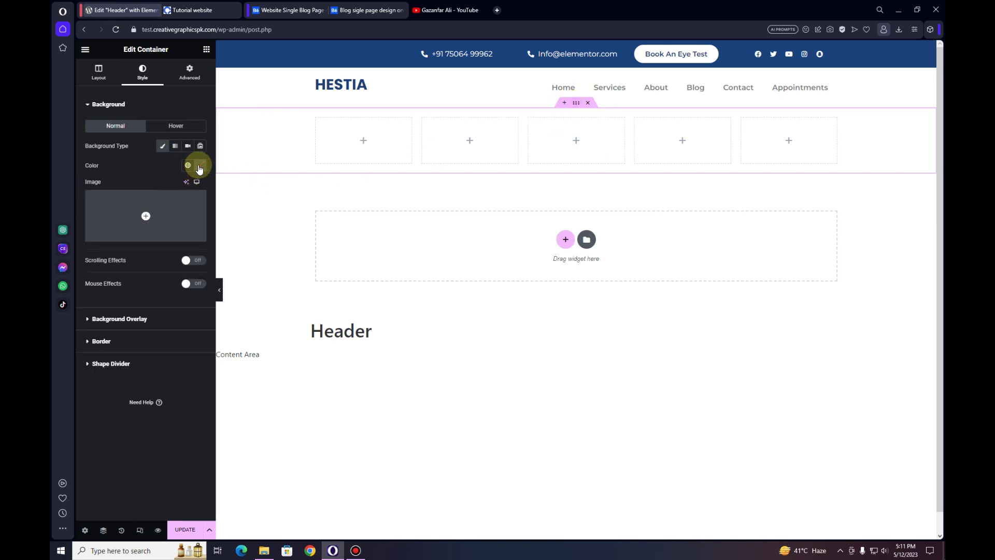
click(189, 166)
click(163, 210)
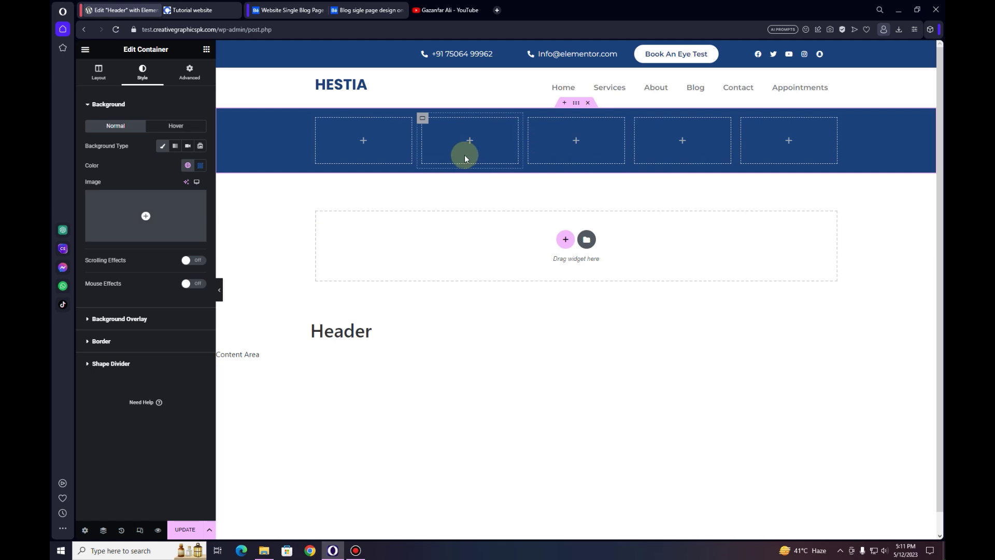
Add an Icon List widget to the second column of the new container and delete all its items except the first.
click(207, 49)
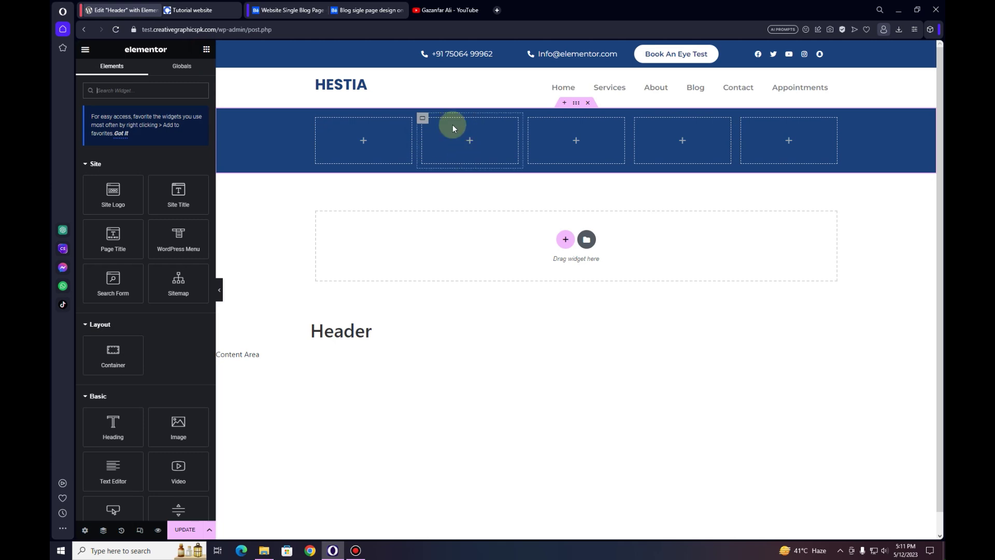
click(111, 95)
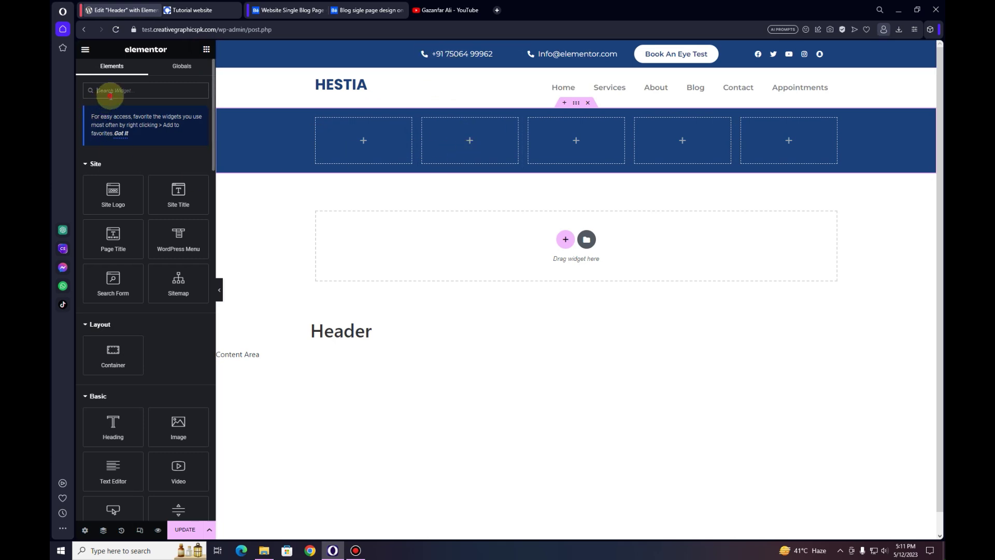
text(icon)
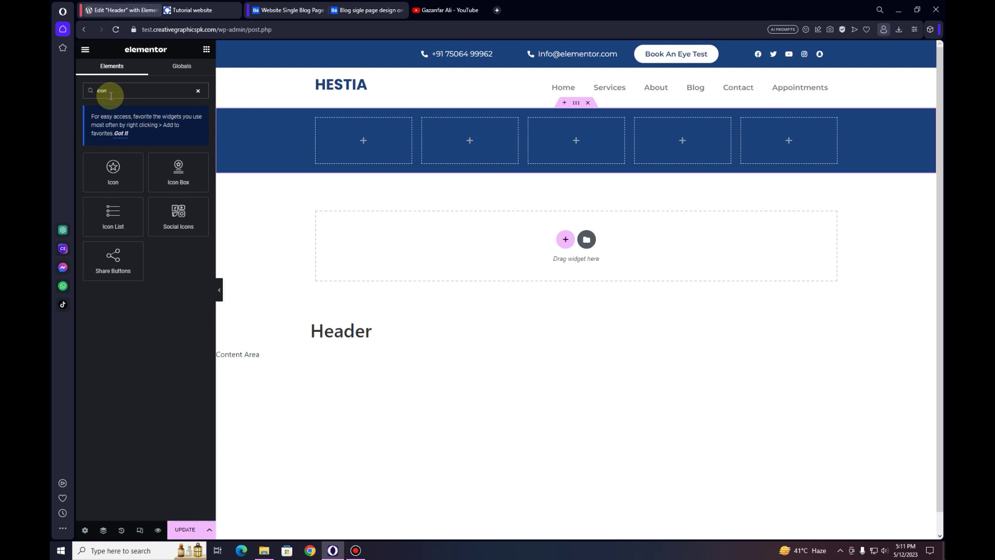
drag(133, 229, 468, 148)
click(196, 182)
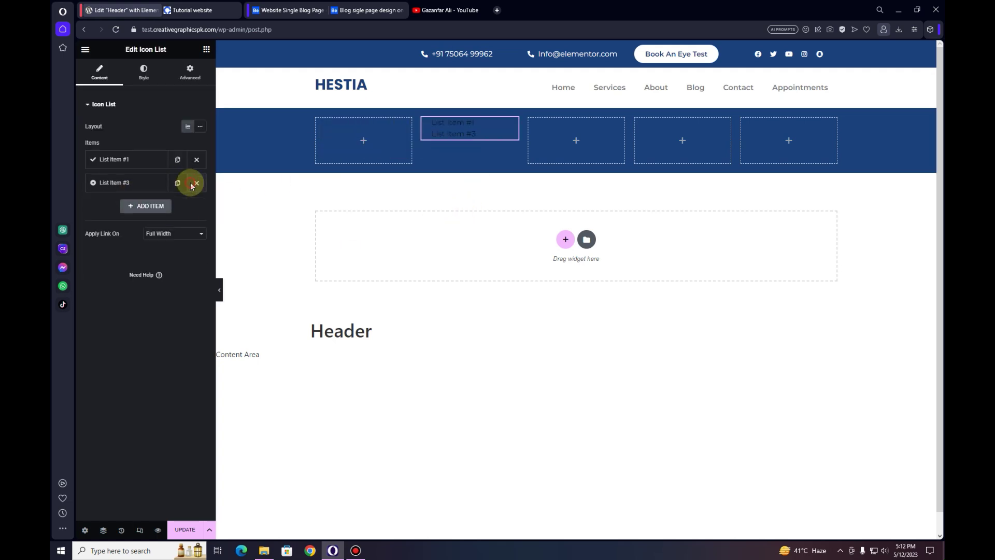
click(195, 183)
Replace the remaining list item's check icon with the plain handset icon found by searching the icon library for "phone".
click(132, 160)
click(147, 234)
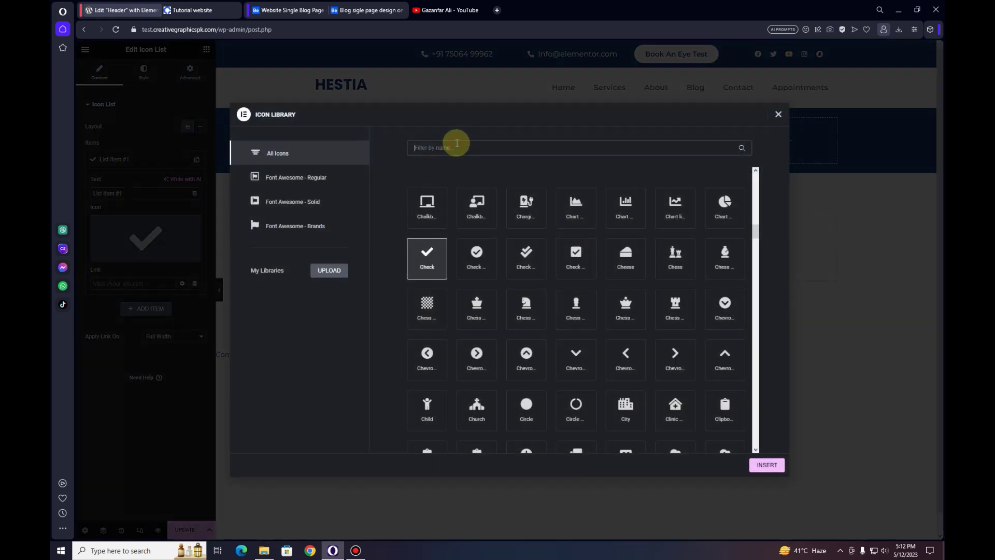
text(phone)
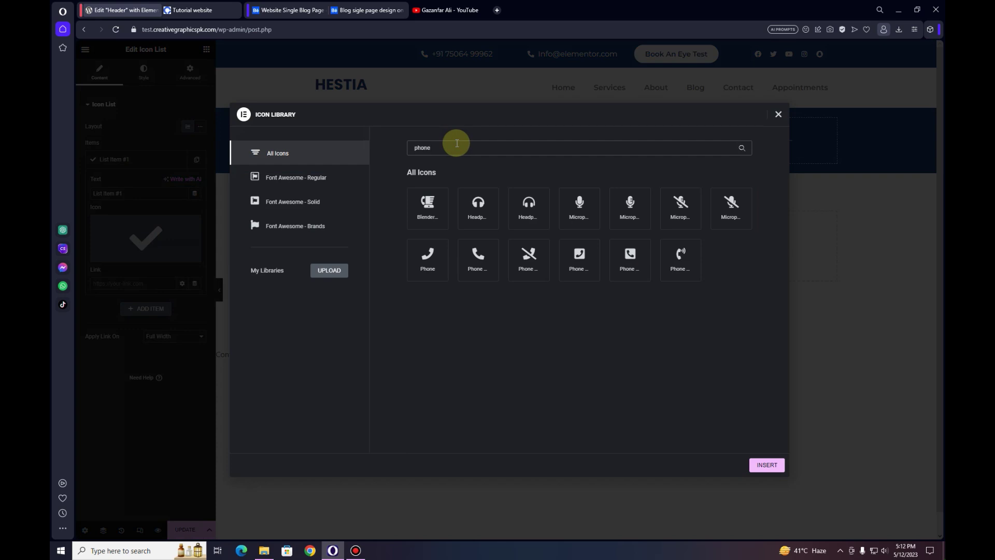
click(477, 259)
click(767, 464)
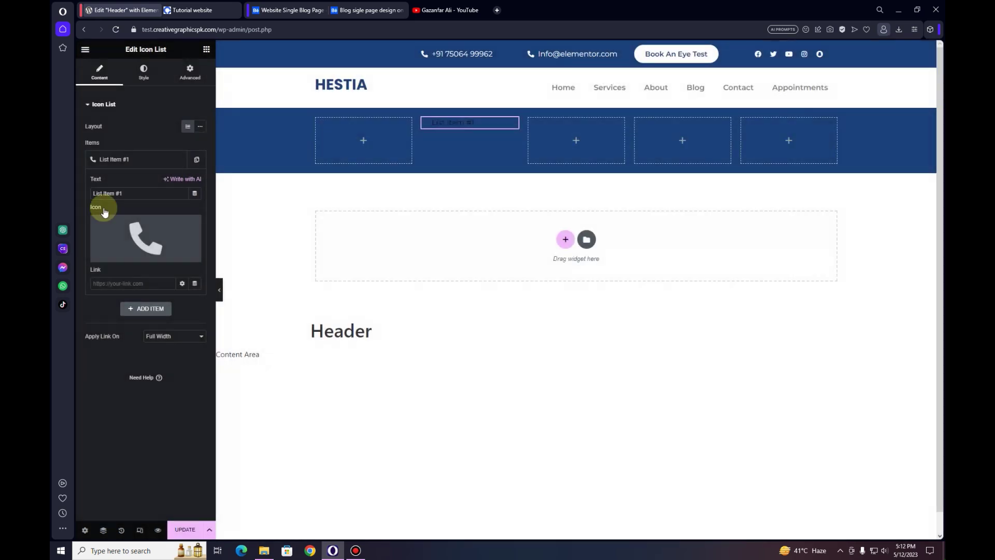
Copy the phone number text from the existing header's icon list into the new list item's text.
click(467, 54)
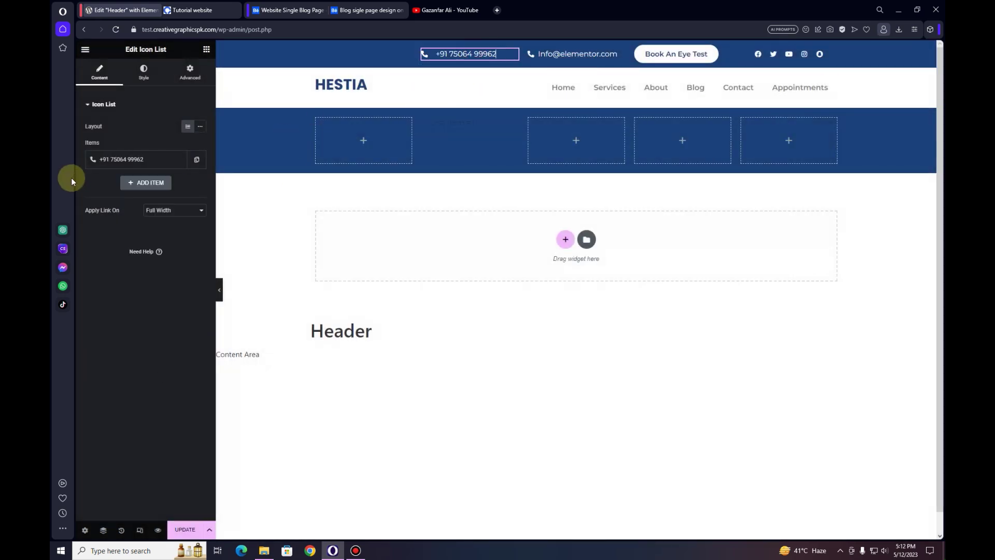
click(151, 160)
triple_click(147, 193)
key(ctrl+c)
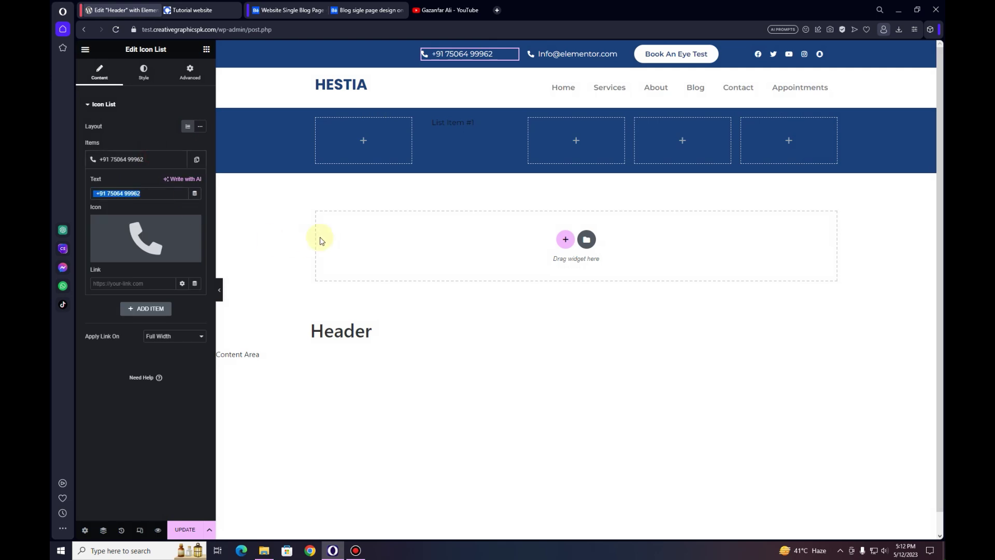
click(456, 127)
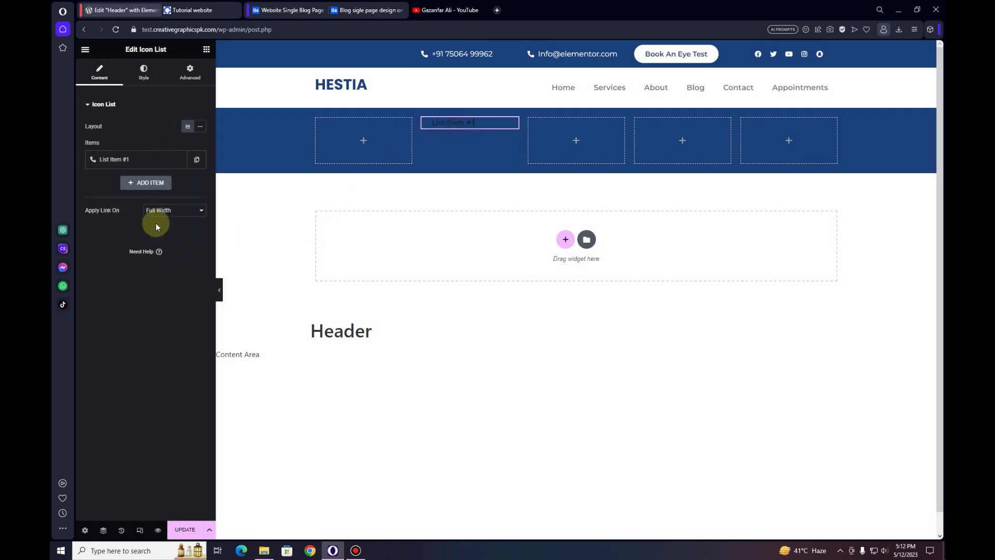
click(129, 159)
click(140, 197)
key(ctrl+v)
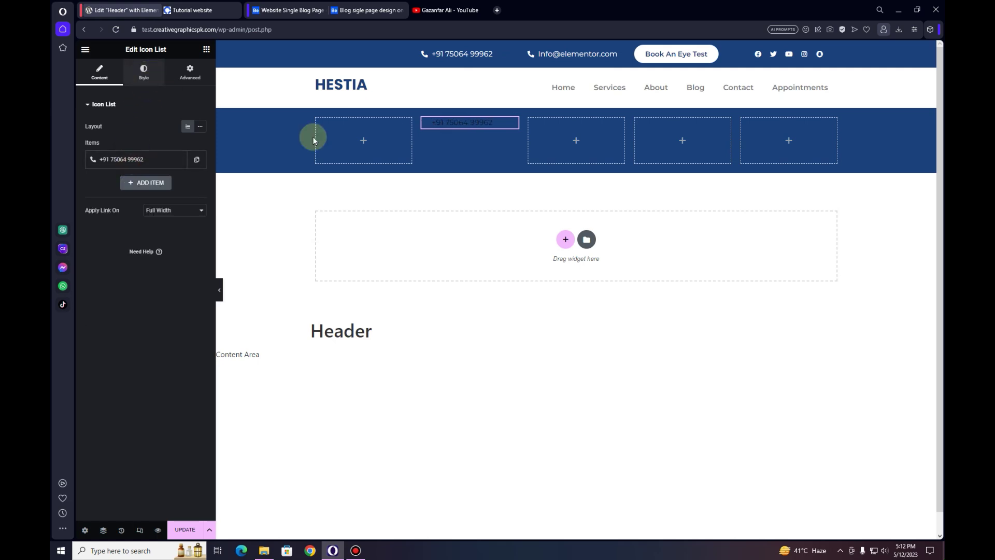
Set both the icon colour and the text colour of the new phone list to the global White.
click(144, 72)
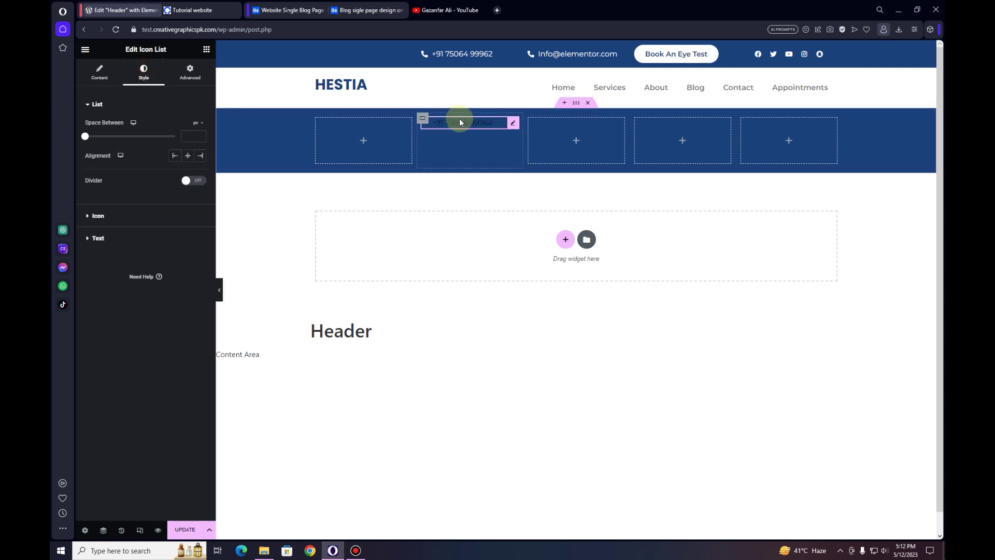
click(122, 216)
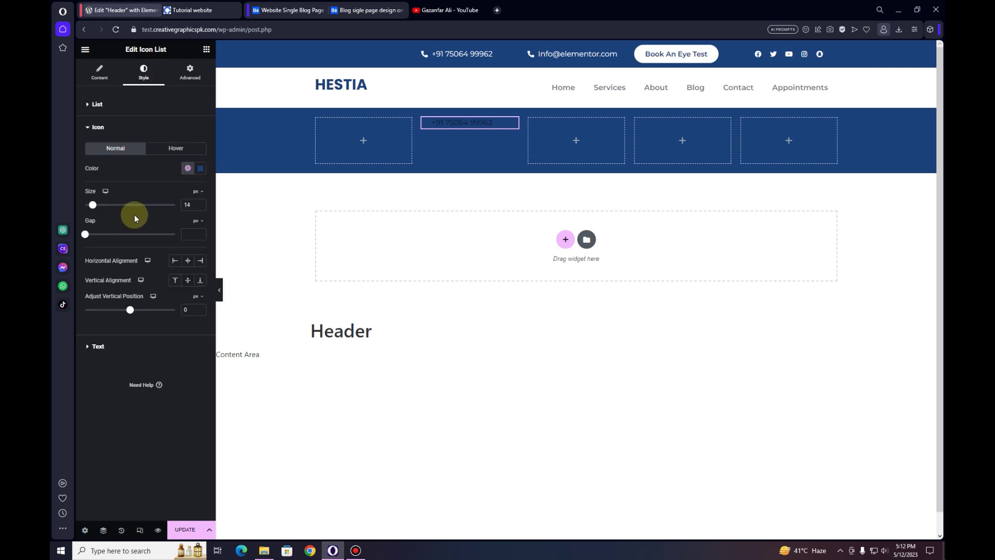
click(187, 170)
click(141, 280)
click(129, 354)
click(187, 229)
click(144, 338)
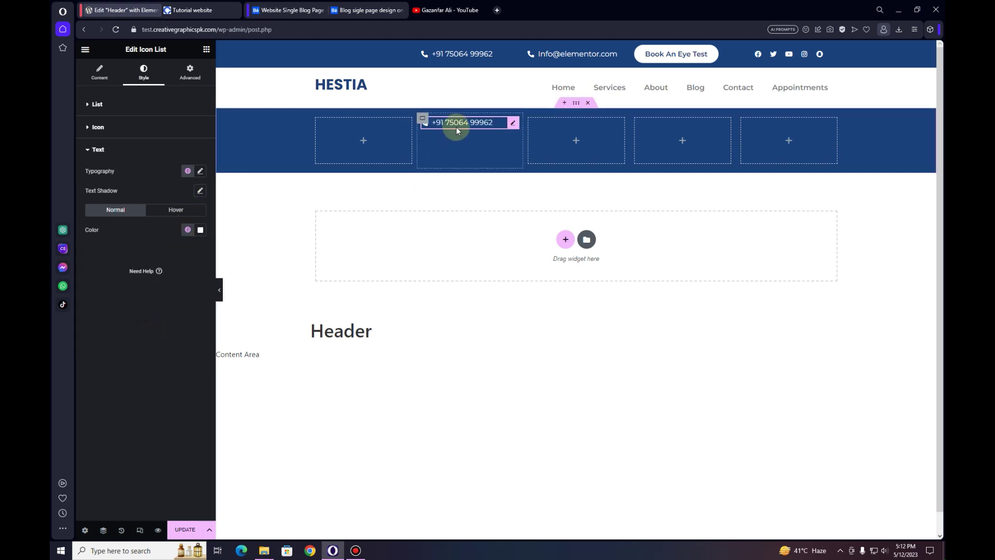
Copy the styled phone icon list and paste it into the third column of the new container.
right_click(514, 125)
click(534, 157)
right_click(565, 136)
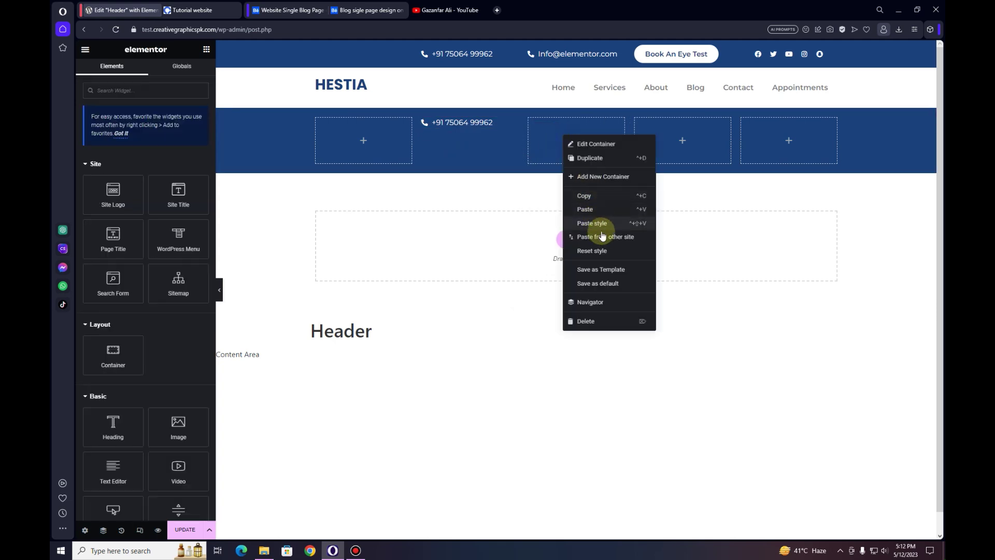
click(594, 210)
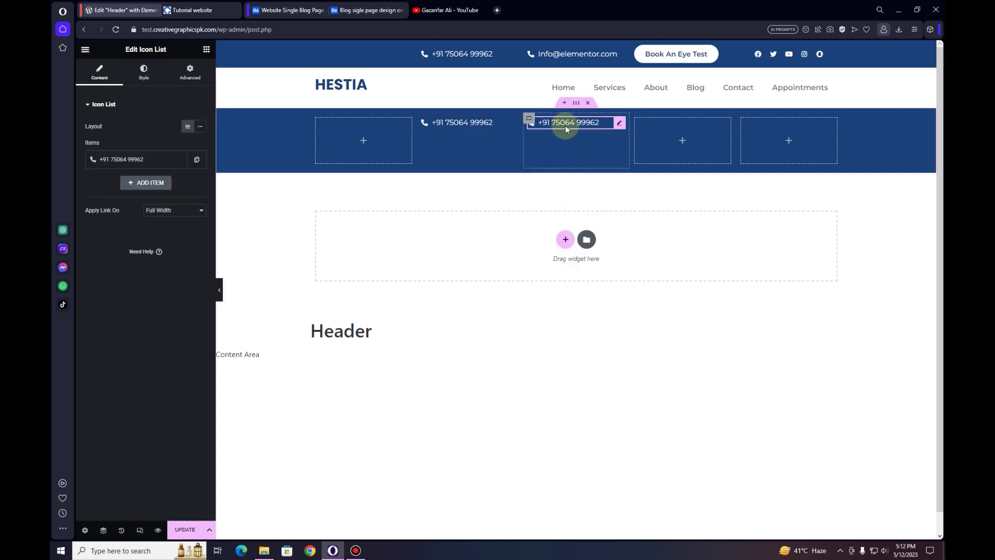
Change the icon of the third column's list item to the solid Envelope from the icon library.
click(565, 125)
click(134, 161)
click(138, 238)
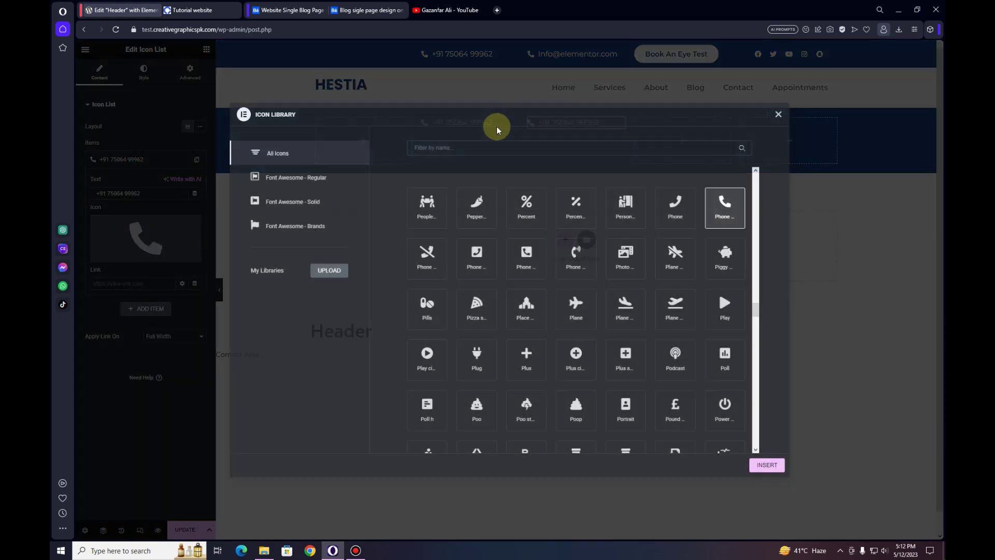
text(env)
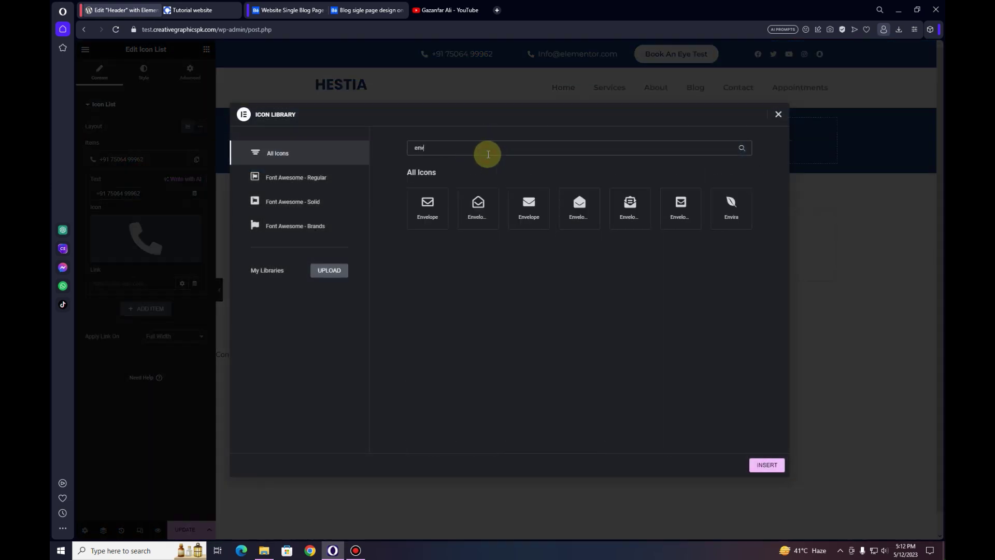
text(elop)
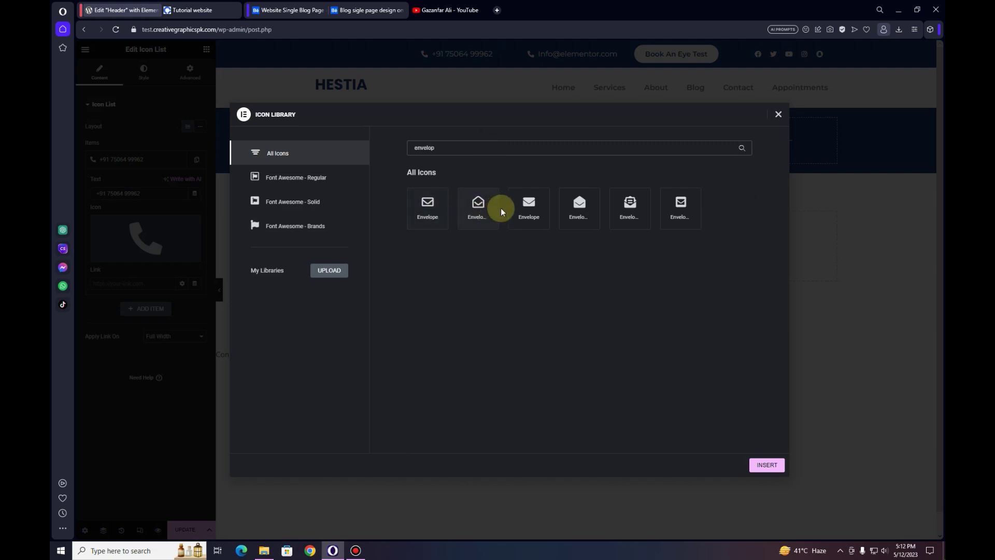
click(528, 207)
click(758, 465)
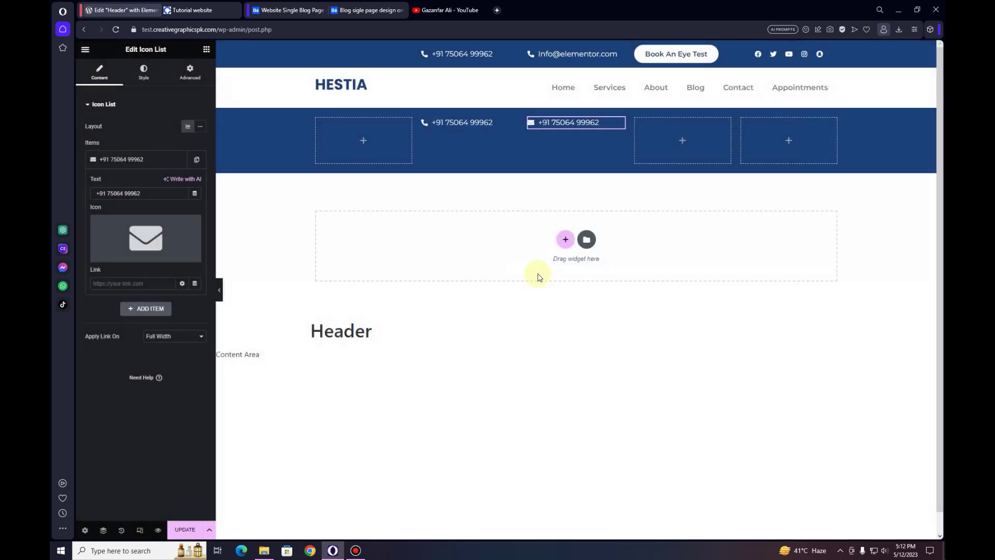
Replace the third column's list item text with the e-mail address copied from the existing header.
click(550, 57)
click(125, 160)
triple_click(138, 193)
key(ctrl+c)
click(548, 126)
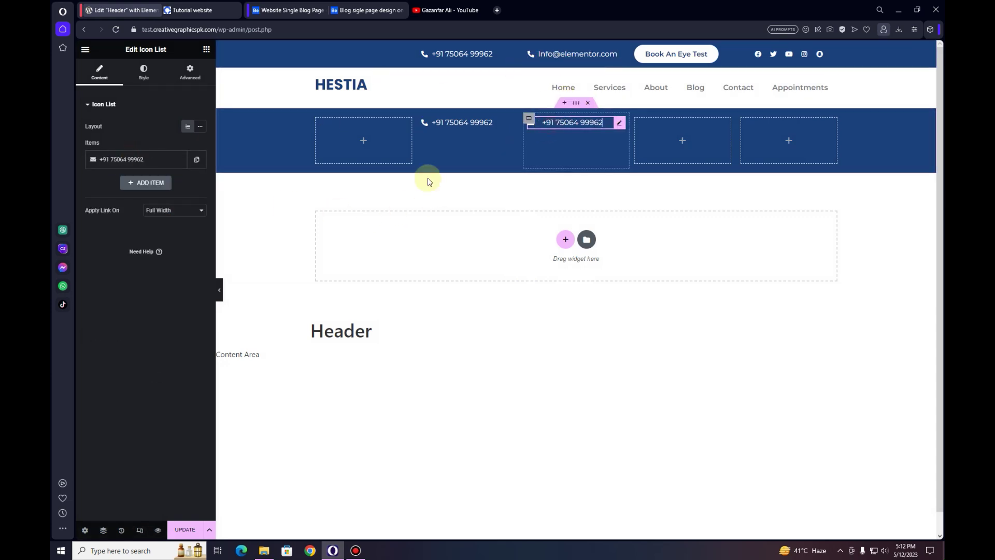
click(134, 164)
key(ctrl+v)
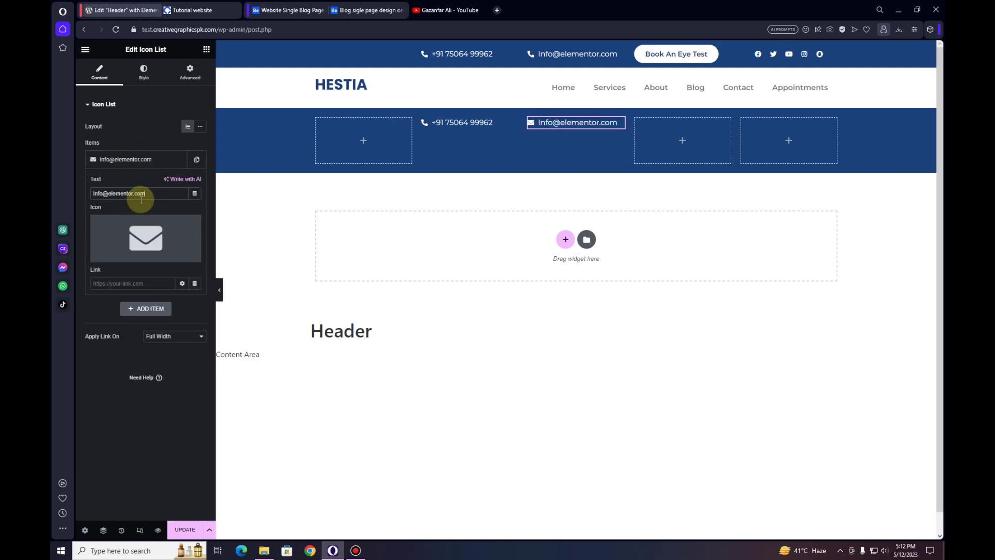
click(138, 159)
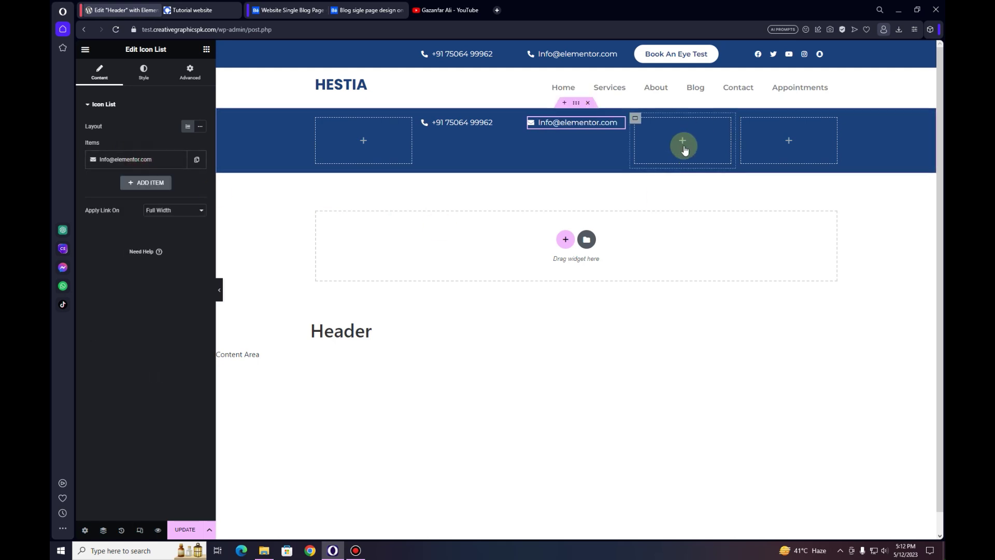
Add a Button widget to the fourth column of the new container.
click(206, 49)
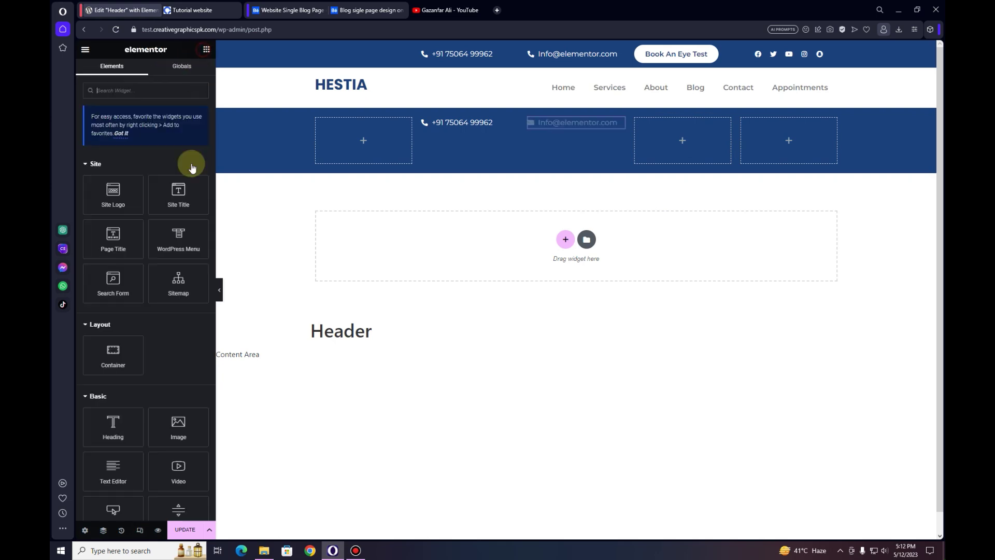
scroll(120, 373, down, 1)
drag(117, 469, 682, 145)
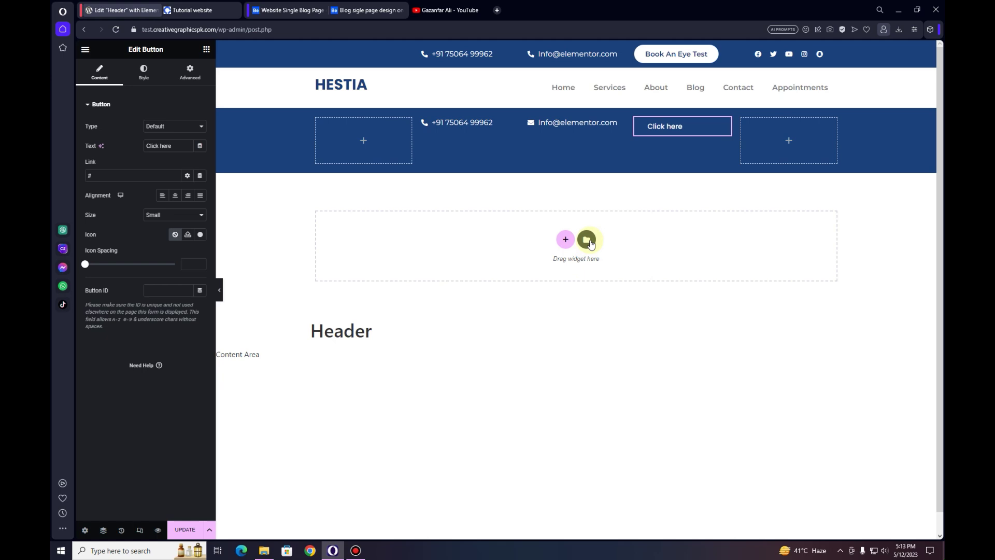
Style the button with a global White background, global Primary text colour and a border radius of 40 px.
click(144, 76)
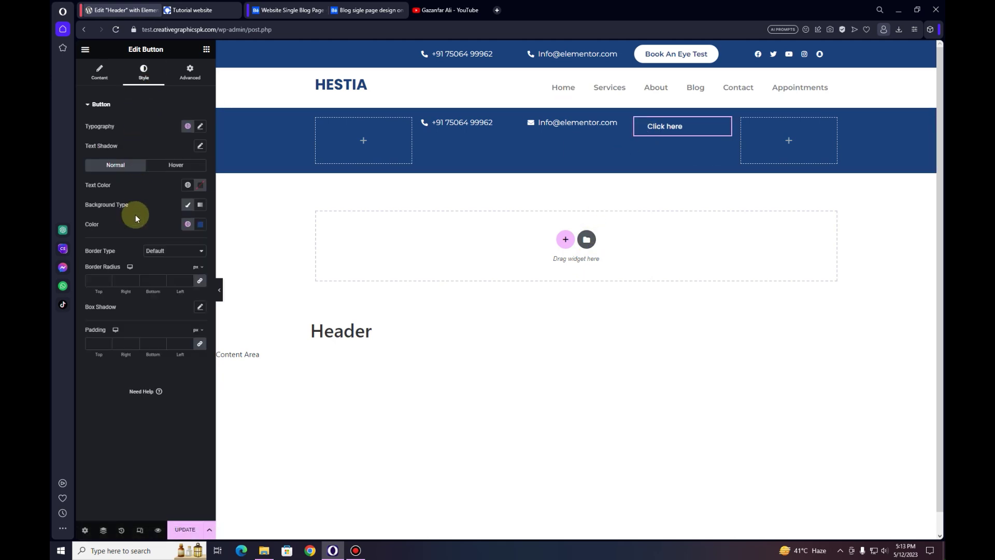
click(188, 226)
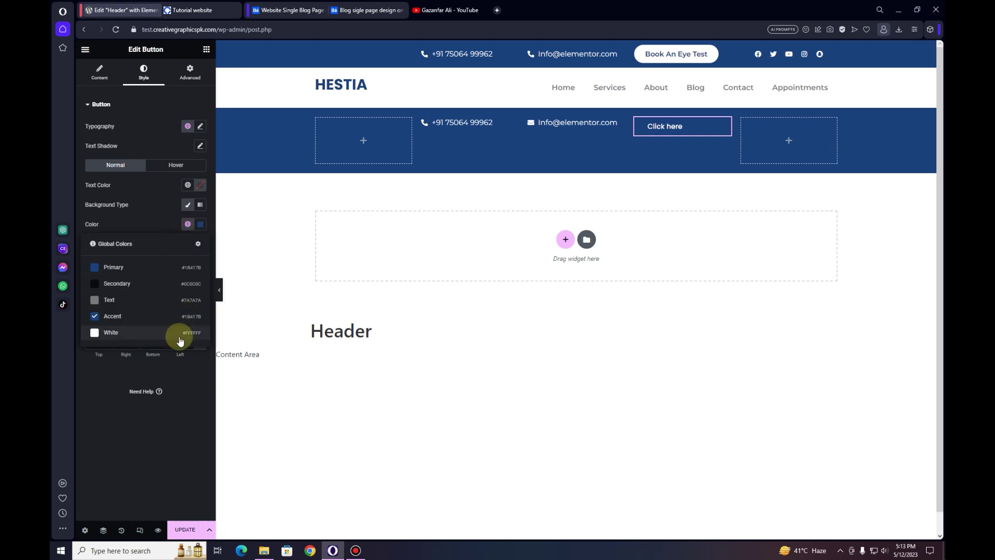
click(179, 337)
click(188, 185)
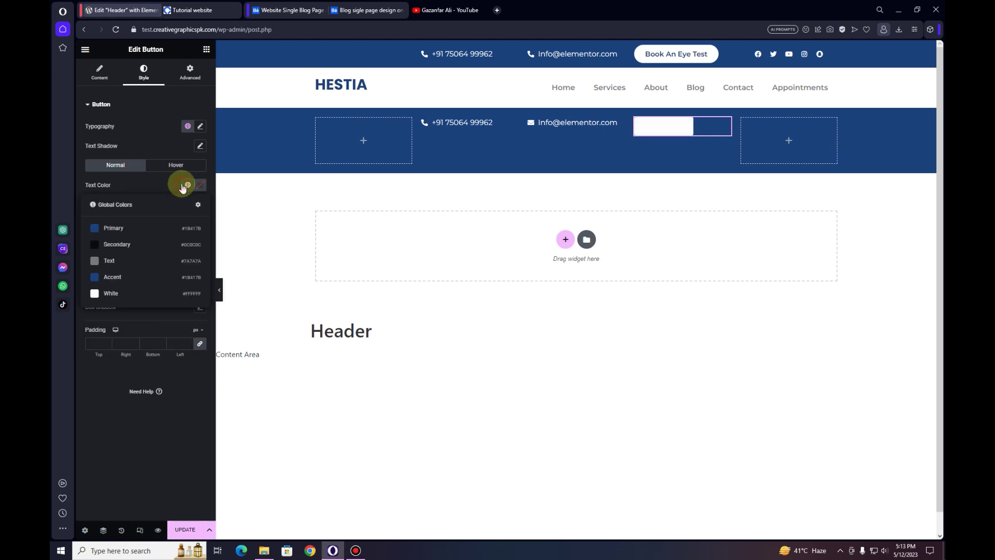
click(157, 228)
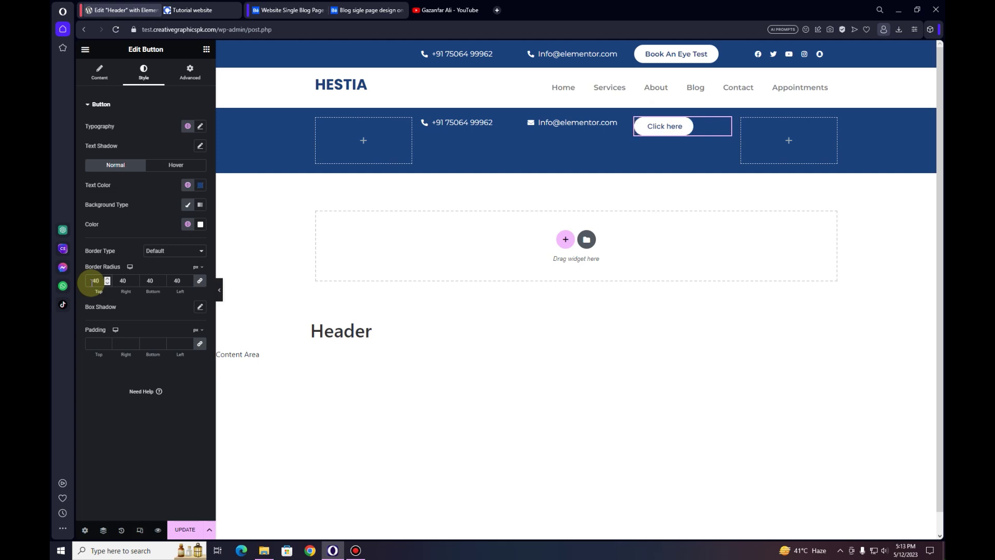
Label the button "Book An Eye Test" and set its hover background to the global Text colour.
click(99, 72)
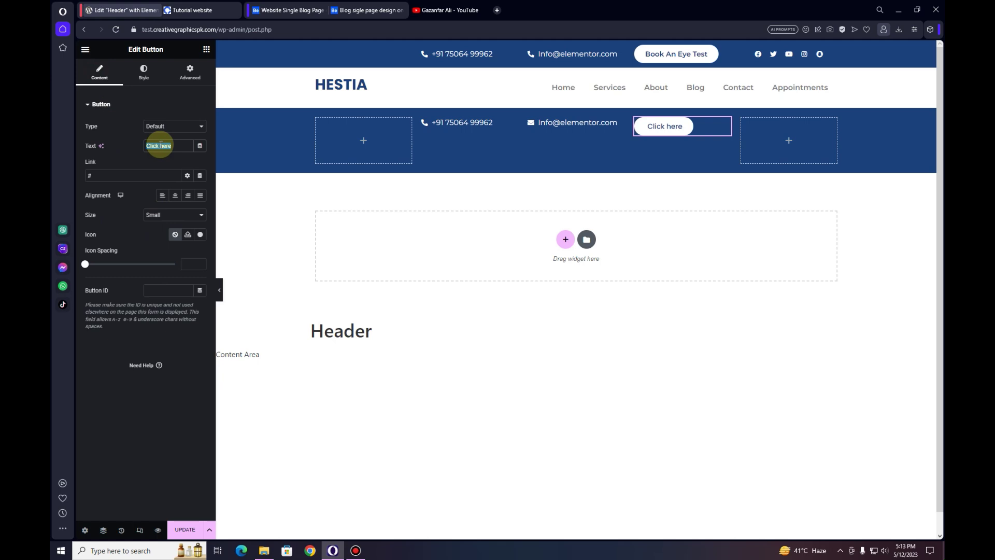
text(Book An Eye Test)
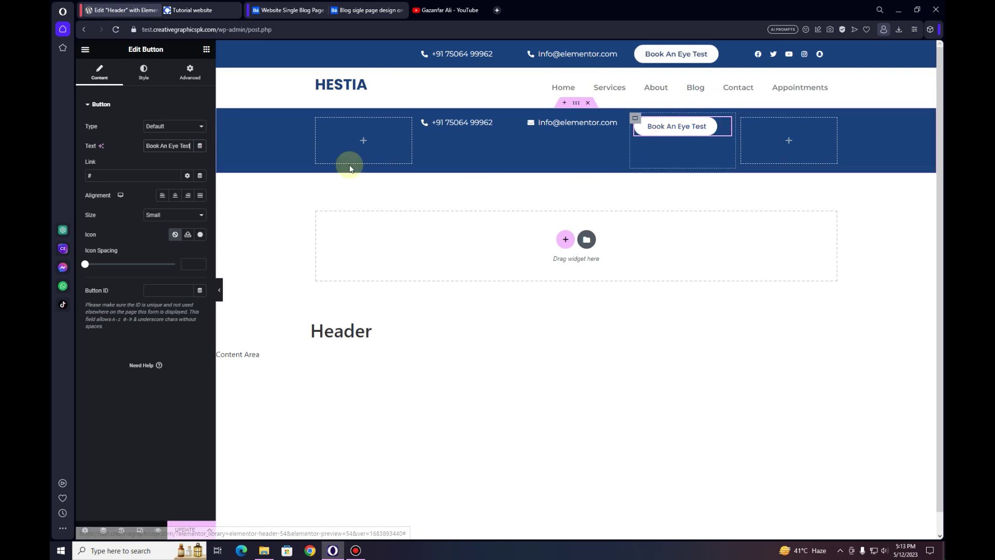
click(140, 77)
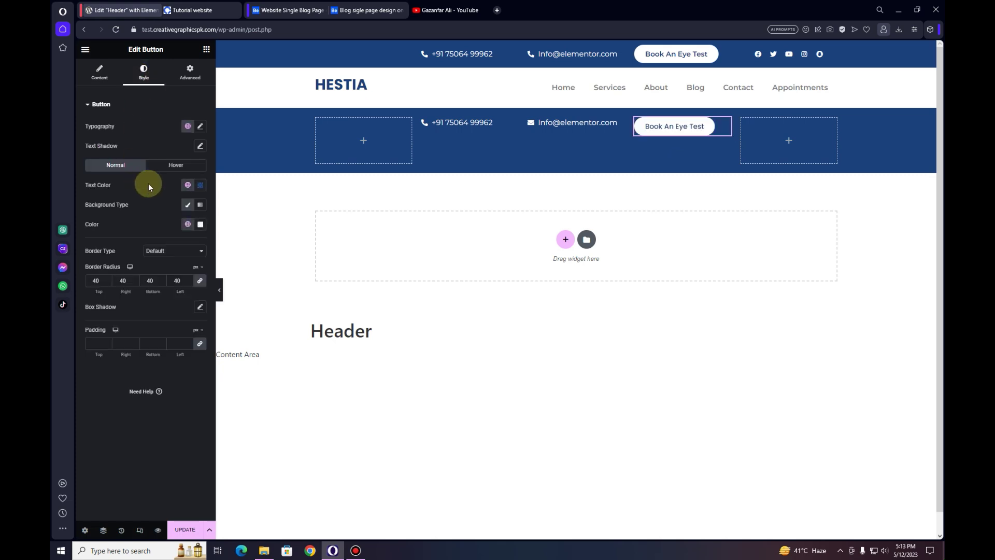
click(165, 170)
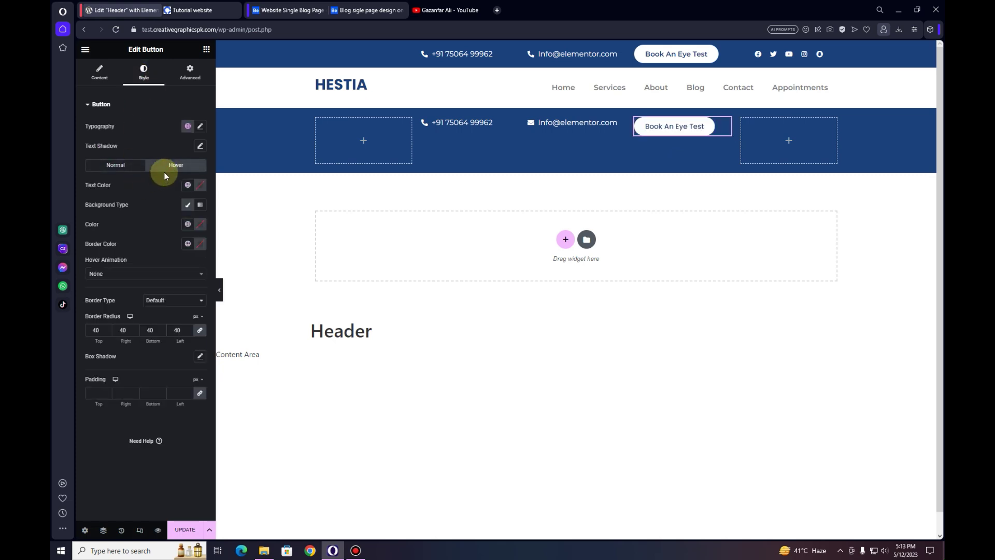
click(187, 224)
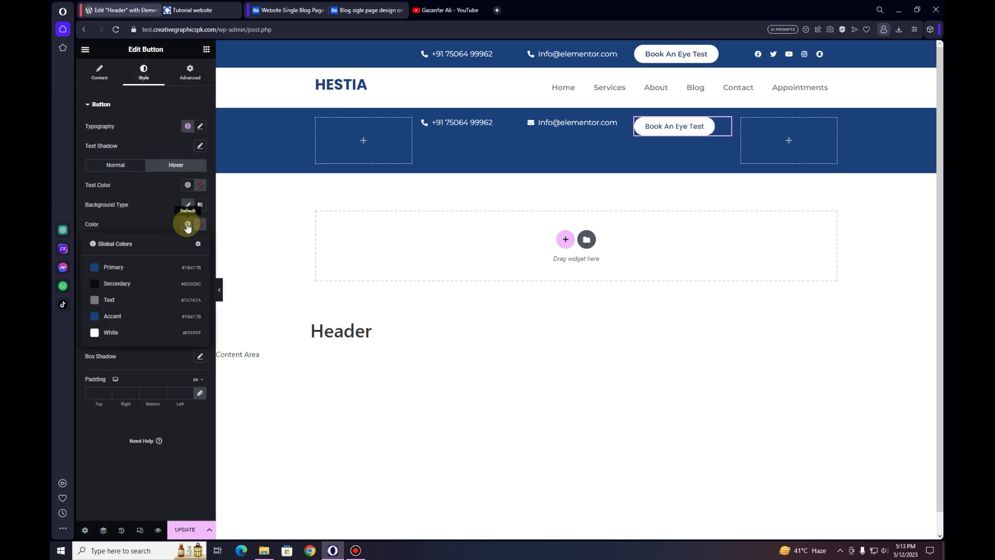
click(136, 299)
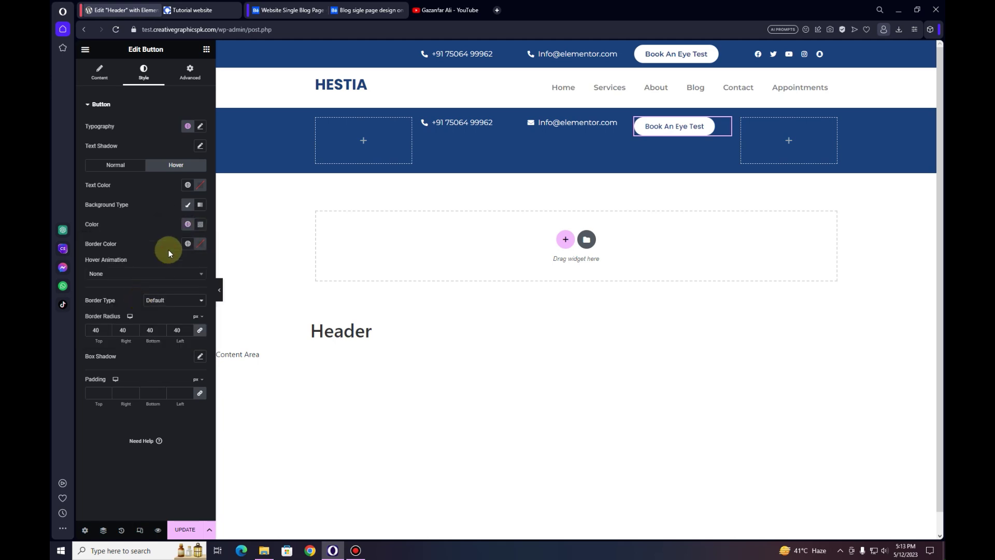
Set the button's hover text colour to the global White colour.
click(189, 186)
click(145, 300)
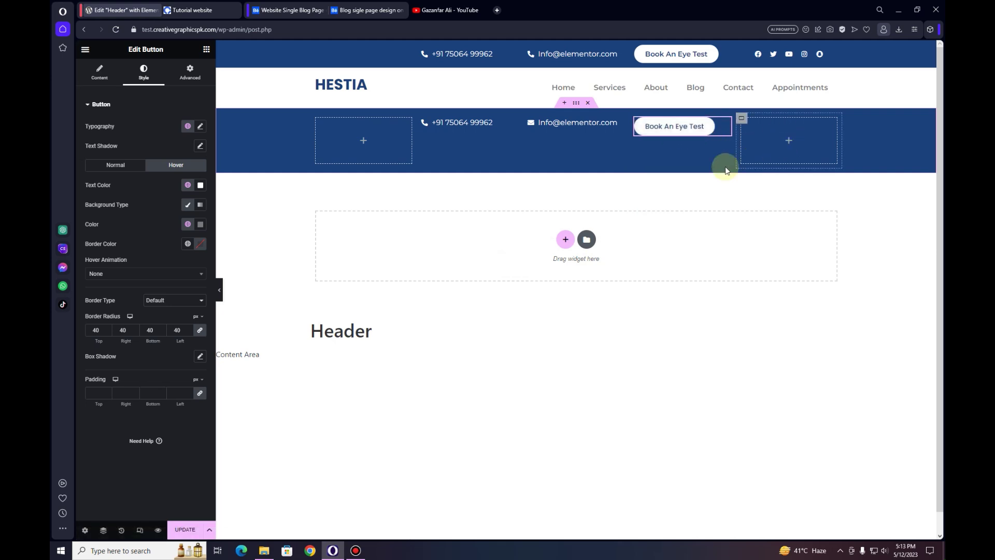
Add a Social Icons widget to the empty fifth column of the new blue container.
click(207, 49)
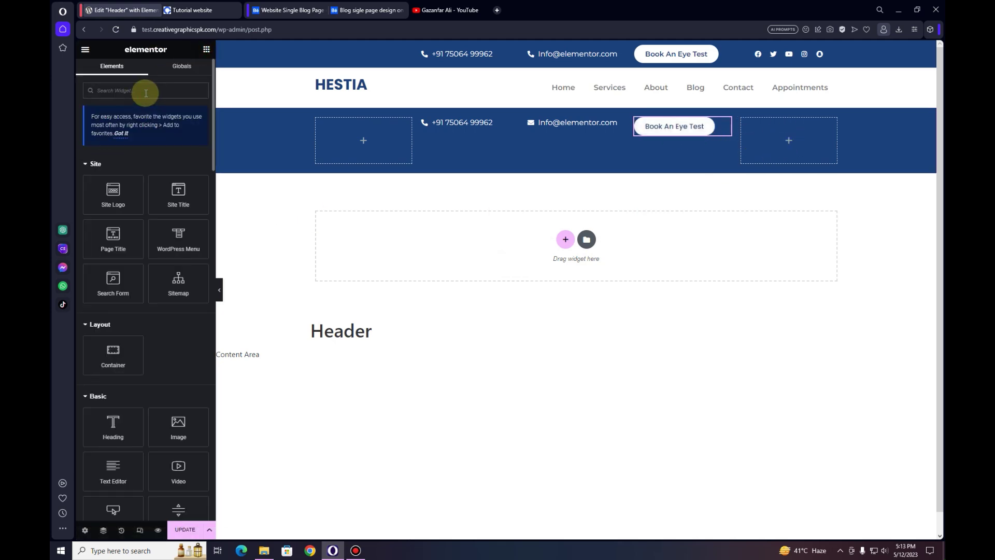
click(146, 93)
text(social)
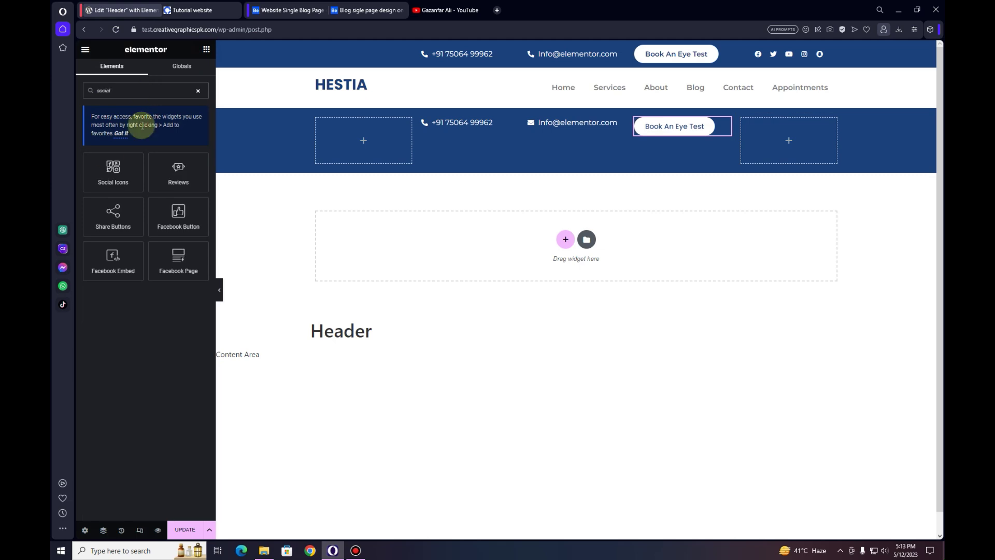
drag(122, 166, 788, 142)
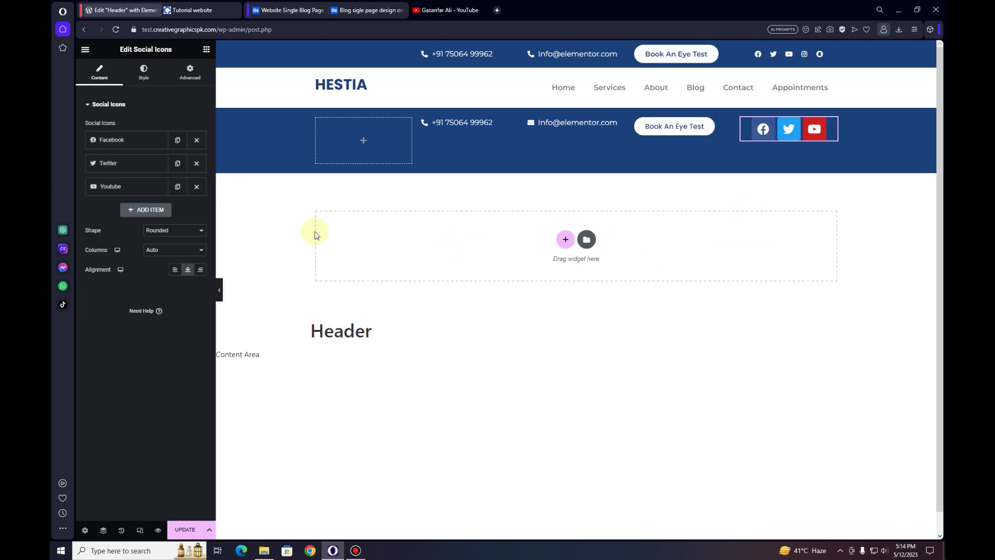
Style the social icons with a Custom colour, a fully transparent primary colour and a smaller icon size.
click(142, 71)
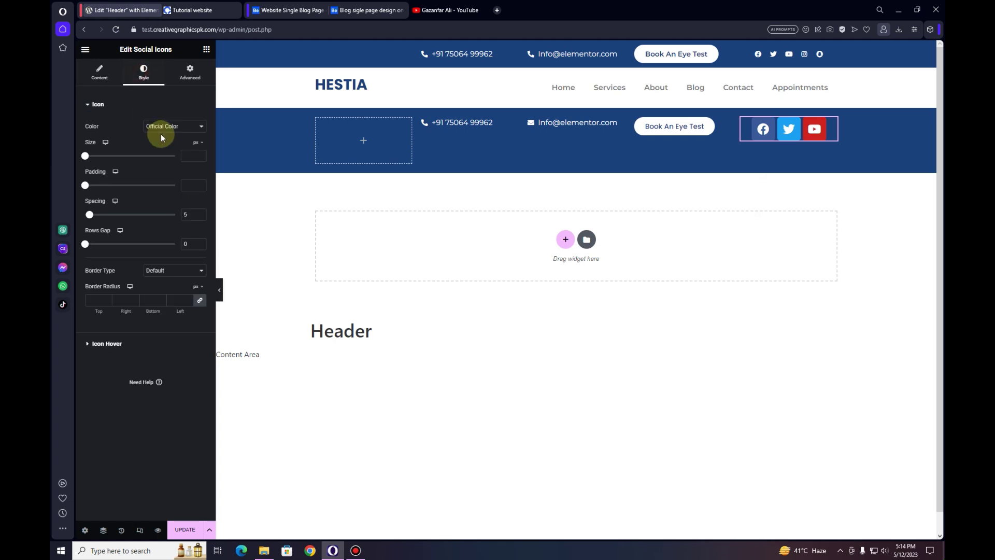
click(175, 128)
click(167, 143)
click(188, 146)
click(200, 146)
drag(187, 268, 147, 269)
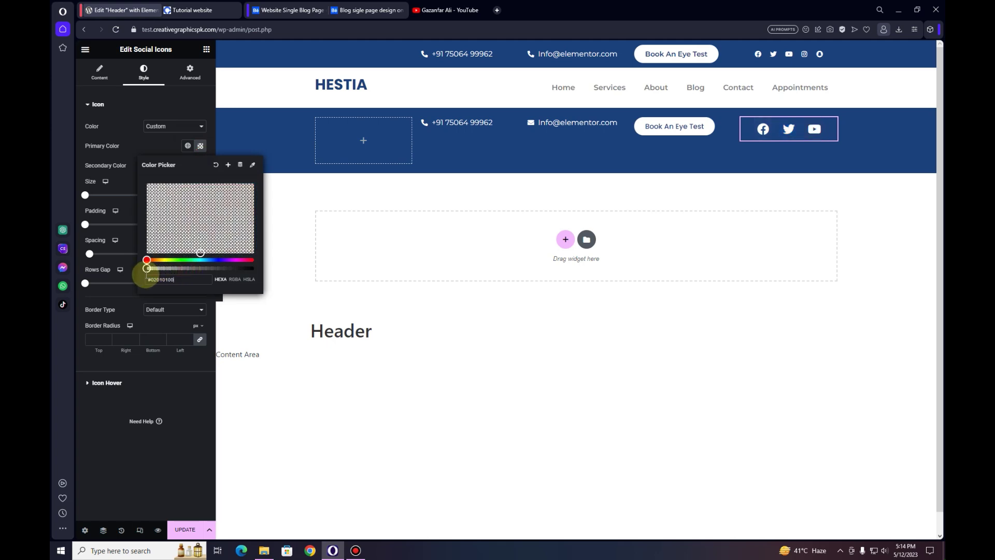
click(124, 149)
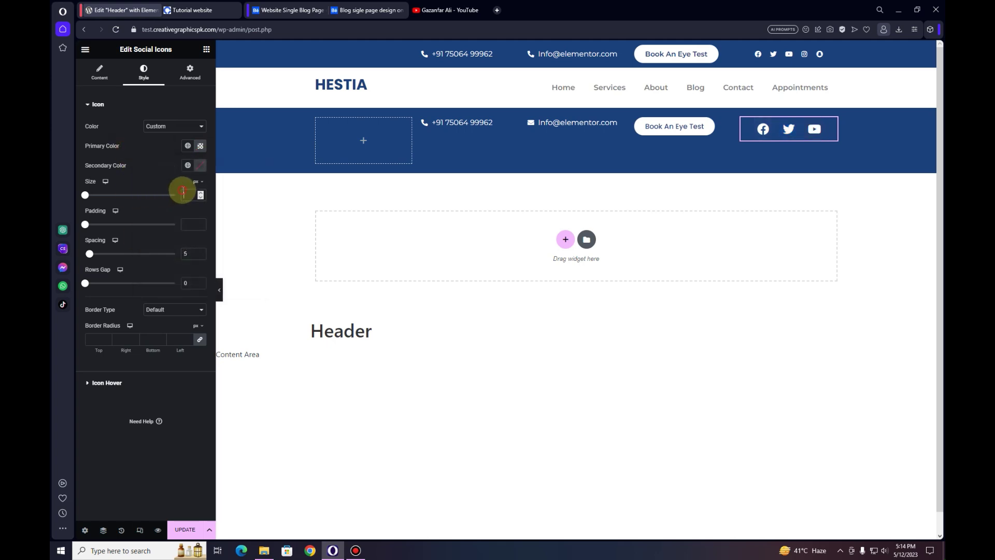
Duplicate the Youtube item in the social icons and change the copy's icon to Instagram.
click(99, 73)
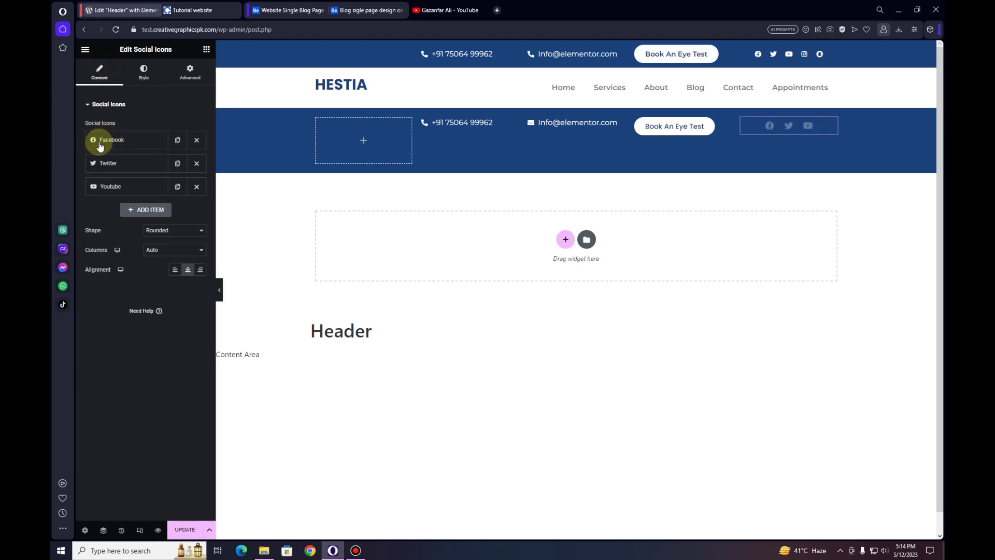
click(177, 186)
click(144, 209)
mouse_move(142, 262)
click(119, 275)
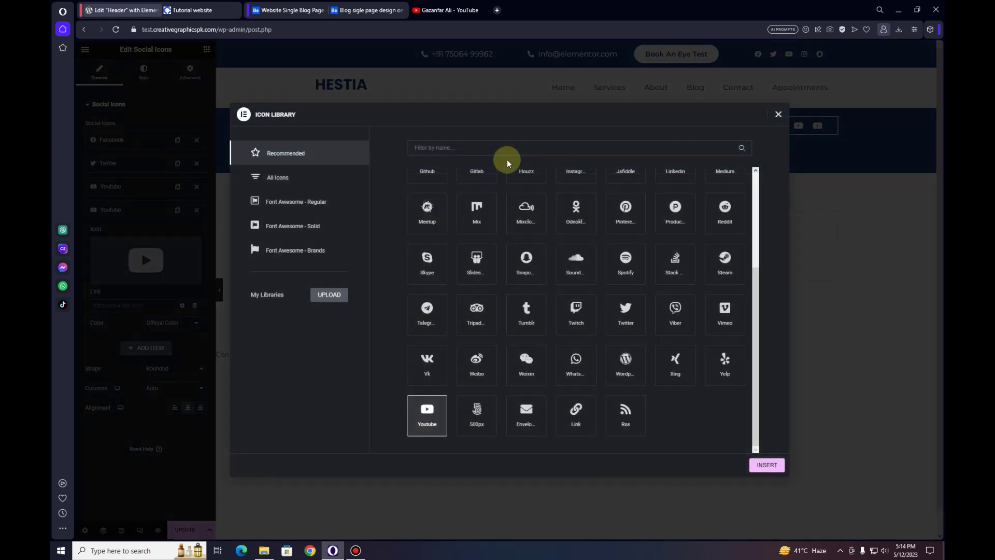
text(inst)
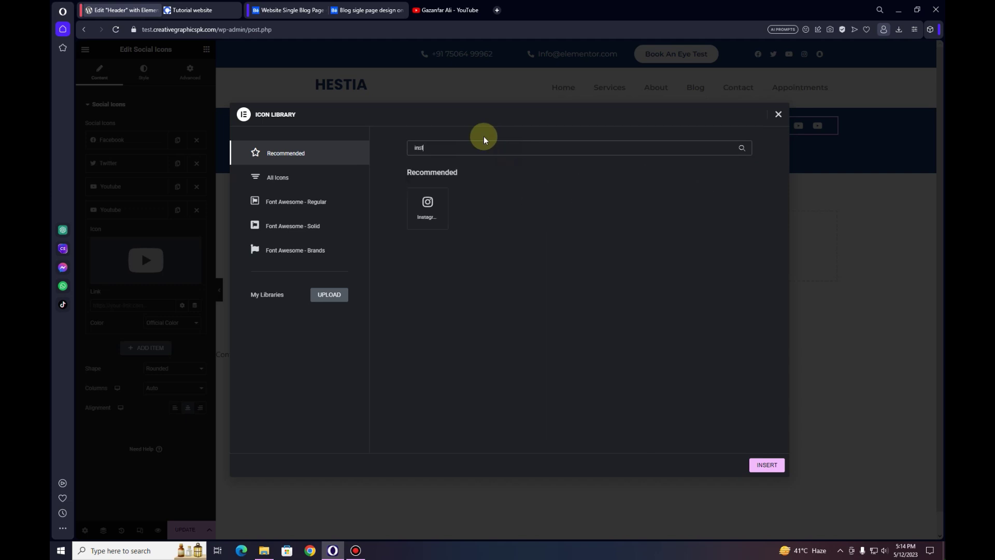
text(a)
click(428, 208)
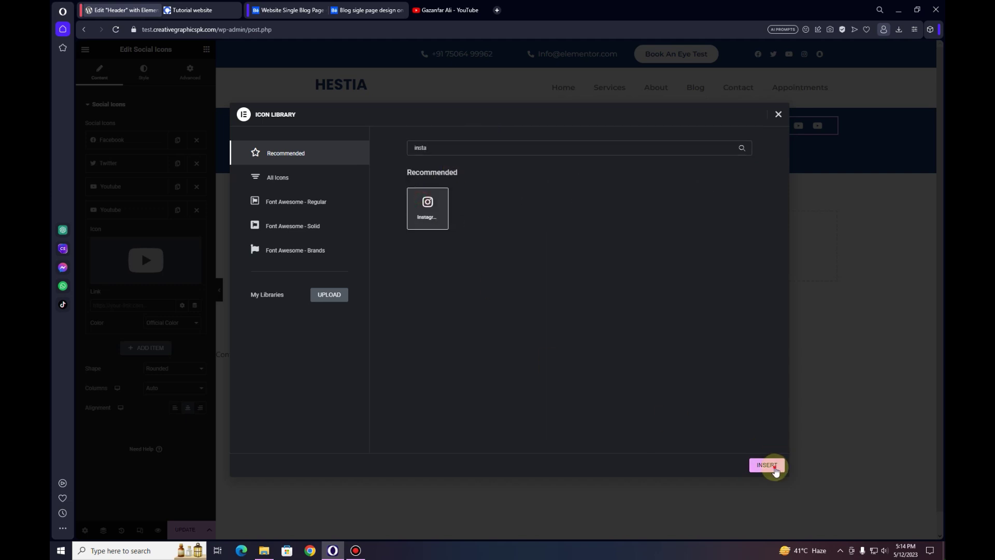
click(767, 465)
Duplicate the Instagram item in the social icons and change the copy's icon to Snapchat.
click(144, 210)
click(177, 210)
click(145, 233)
click(132, 284)
text(snap)
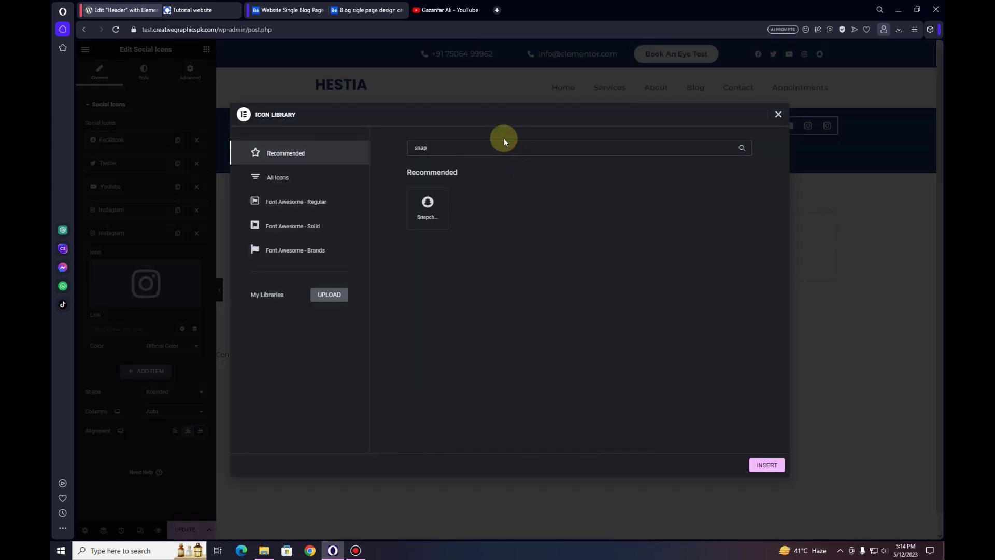
click(441, 200)
click(753, 466)
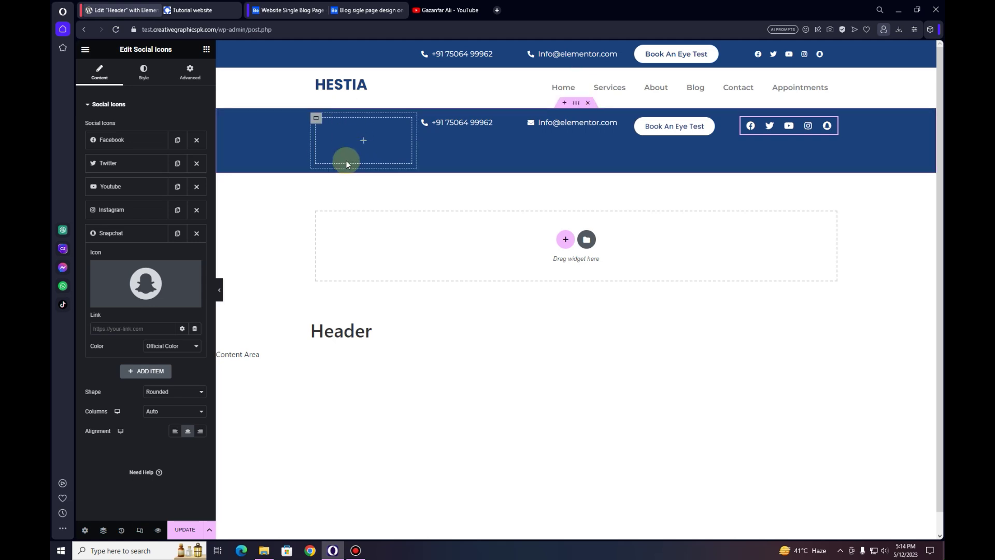
Add a Spacer widget to the empty first column of the blue container and set its space to 5 px.
click(206, 49)
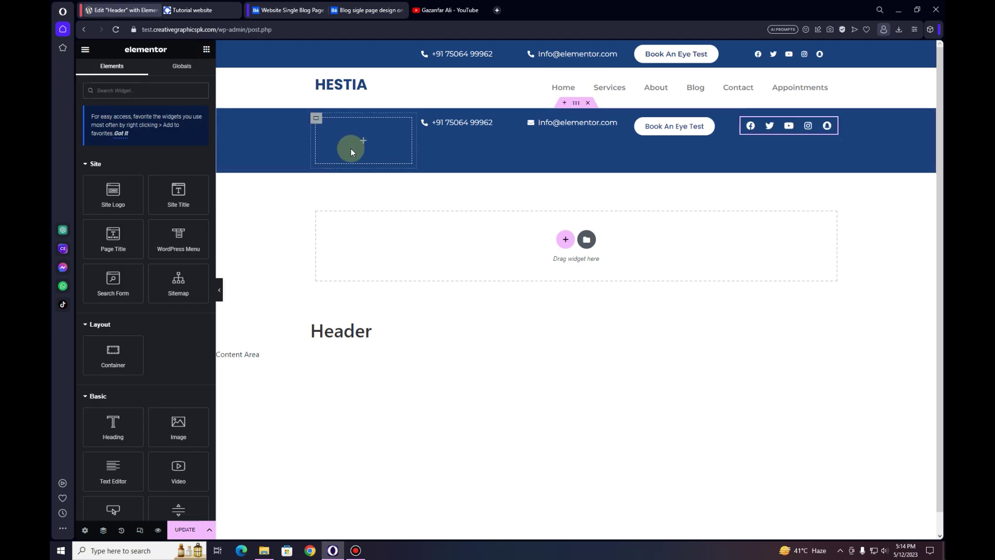
click(175, 92)
text(spac)
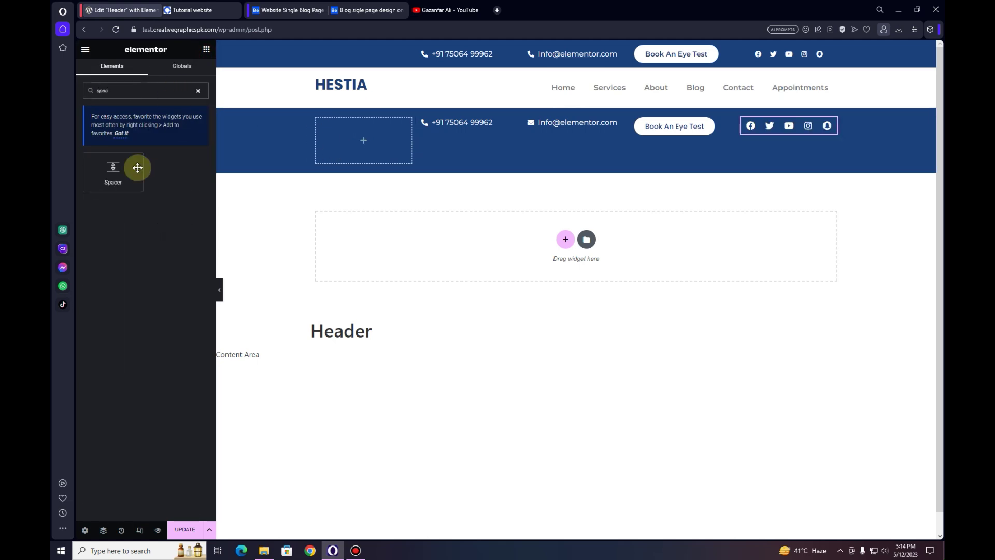
drag(124, 179, 394, 153)
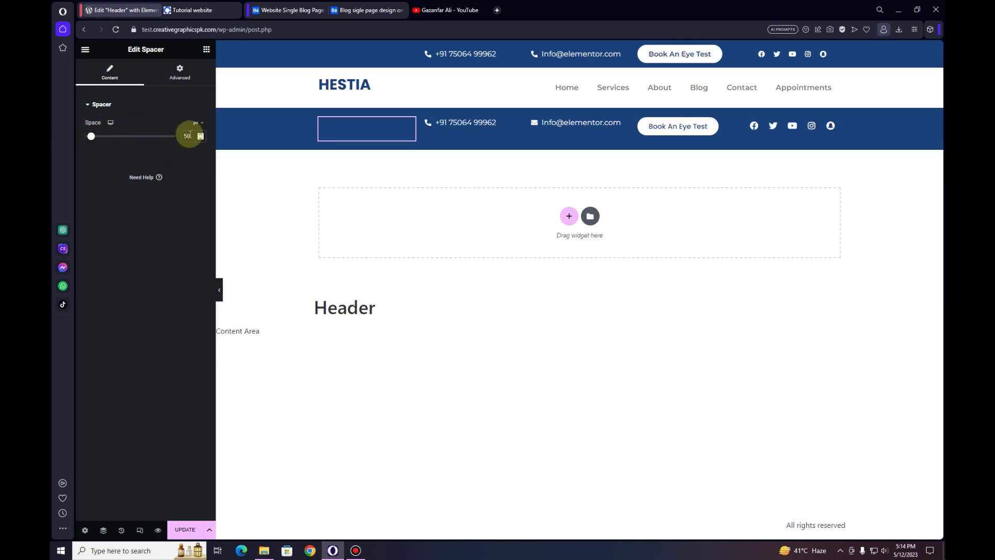
text(5)
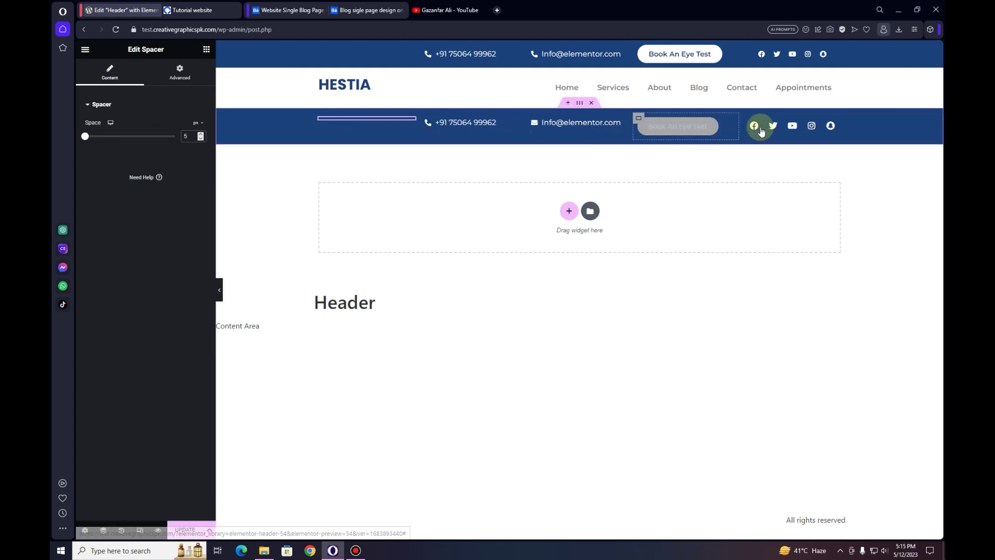
Centre the items of the new blue container vertically and set its padding to 0 px on all sides.
click(580, 104)
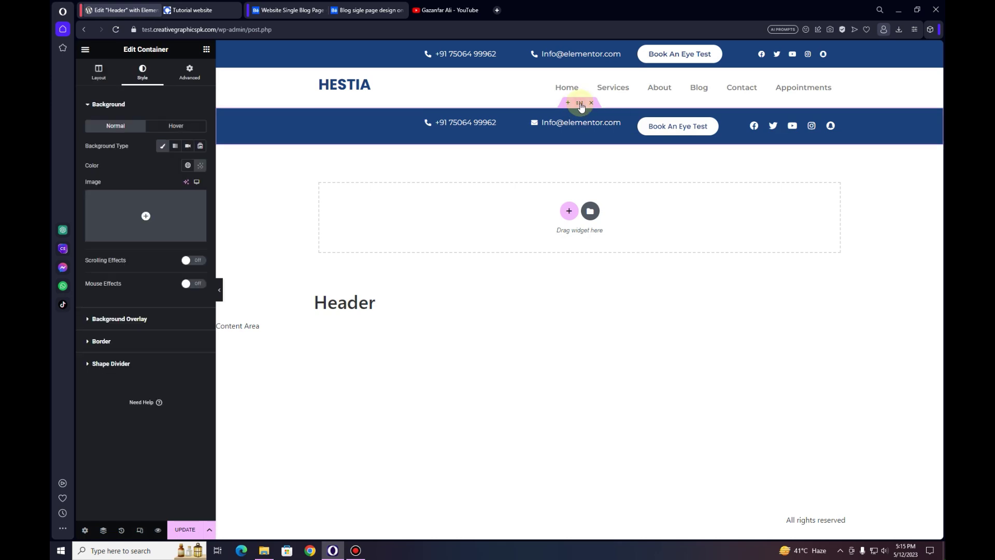
click(91, 81)
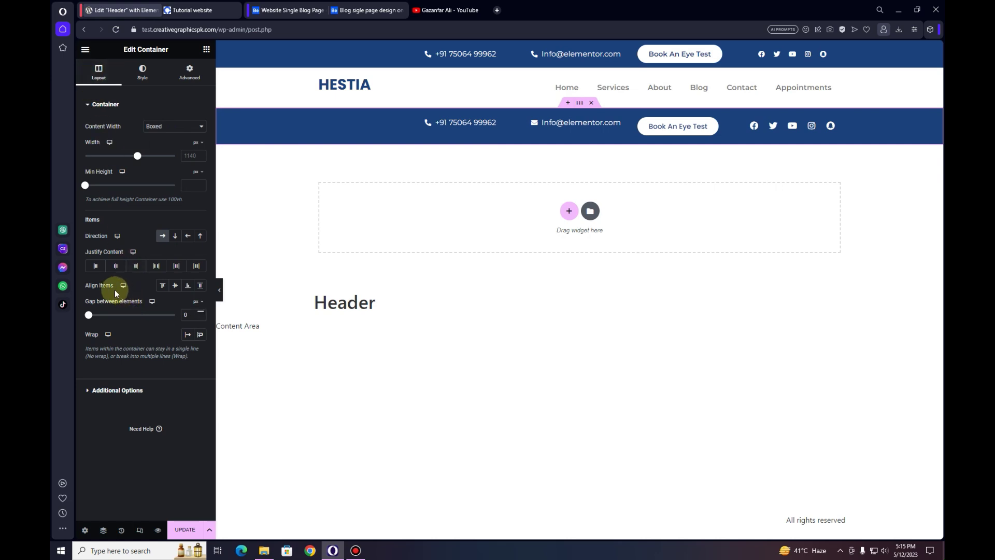
click(175, 286)
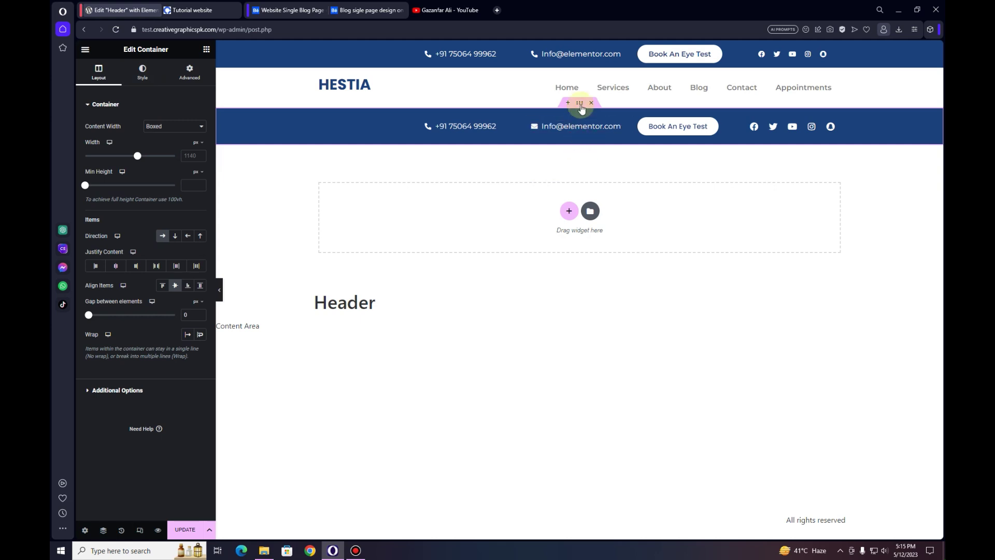
click(180, 84)
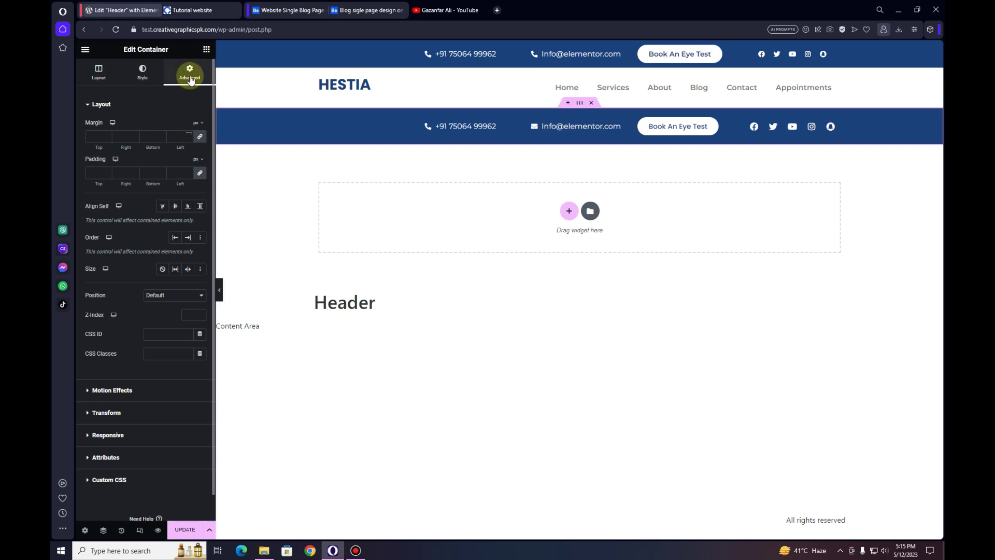
click(201, 179)
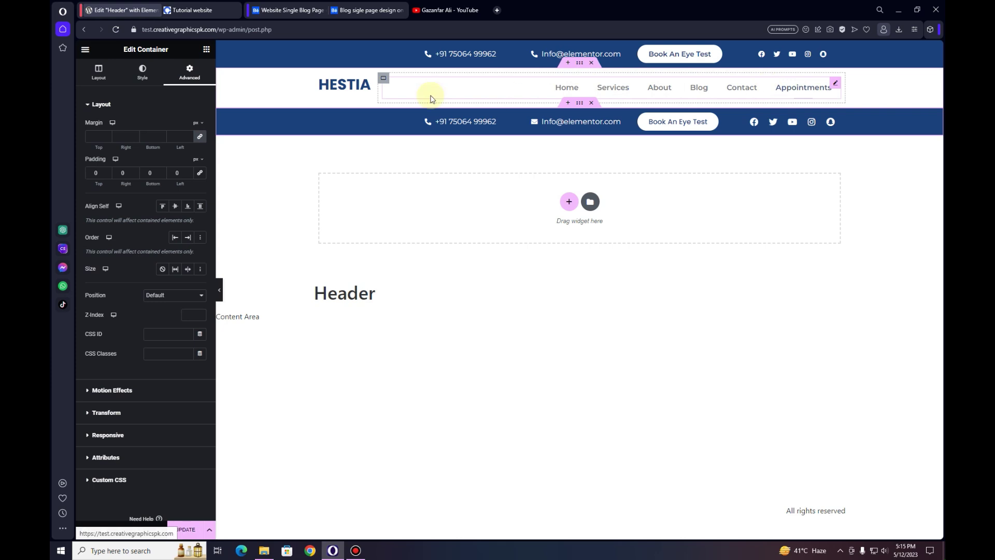
Add a container with two equal columns below the new blue bar and paste a copy of the HESTIA heading into its first column.
click(570, 206)
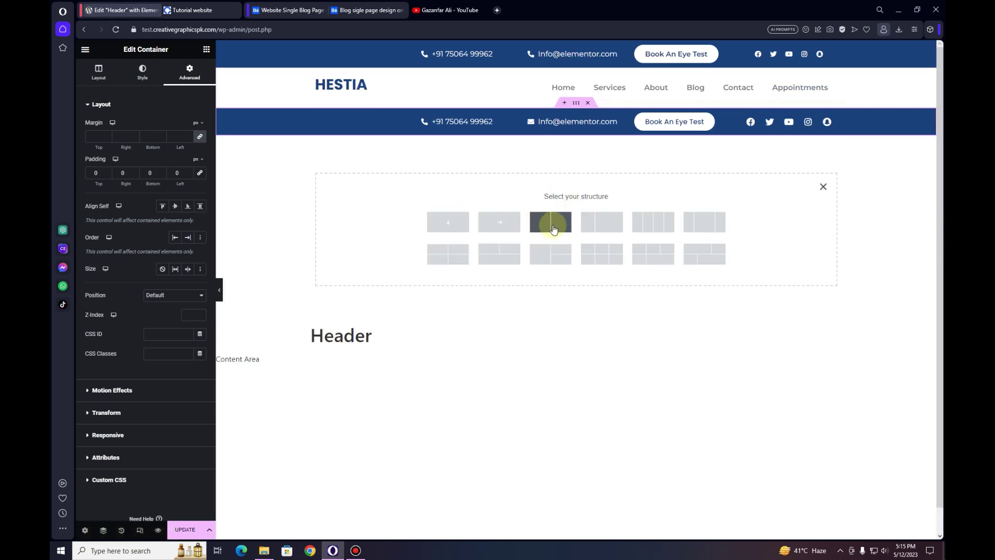
click(553, 229)
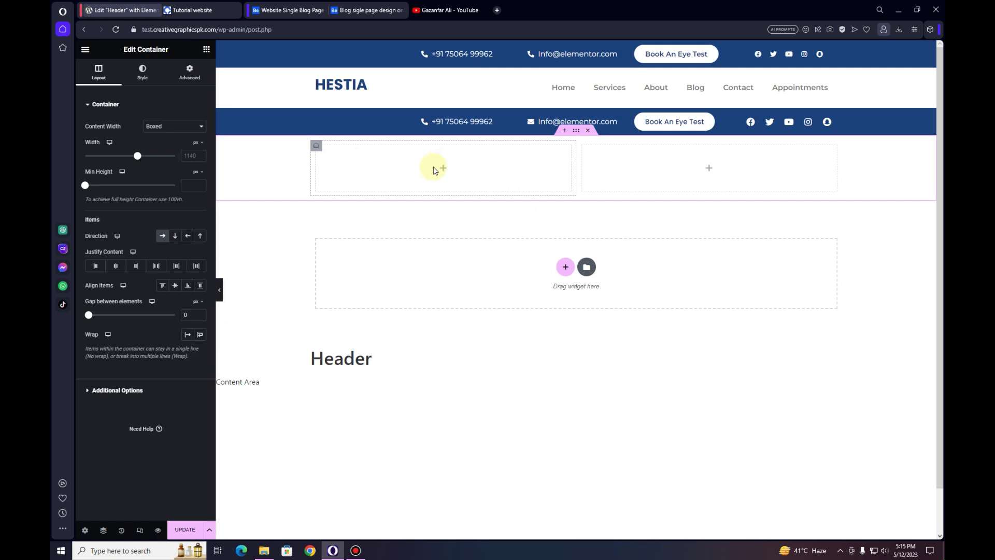
right_click(344, 86)
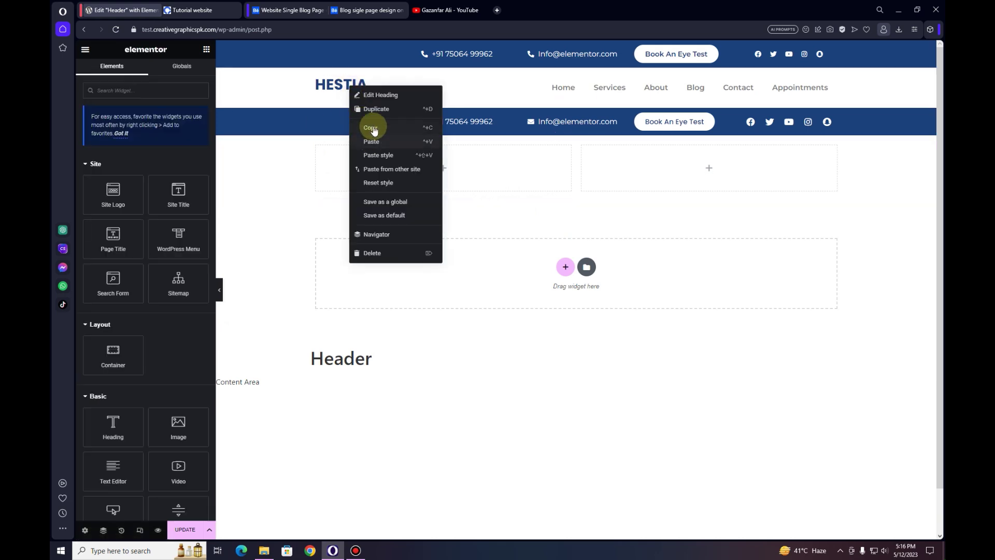
click(403, 140)
right_click(402, 177)
click(456, 243)
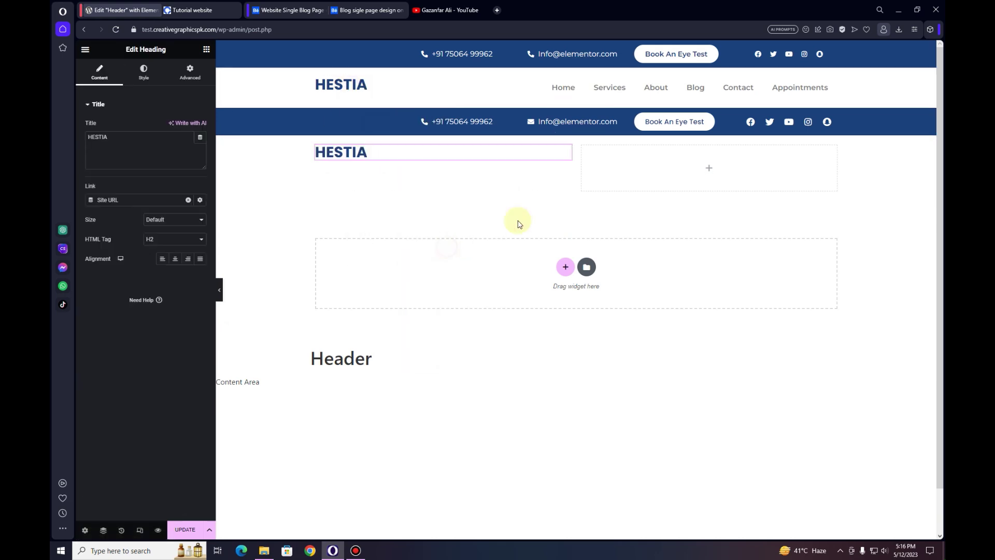
Add a WordPress Menu widget to the second column, and set the heading column's width to 15% and the menu column's to 85%.
click(208, 51)
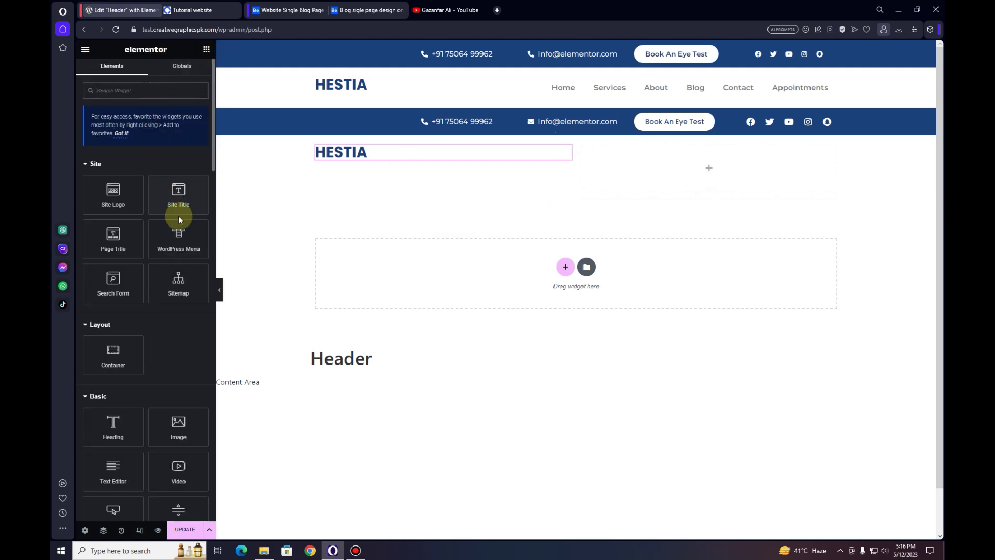
drag(180, 240, 734, 182)
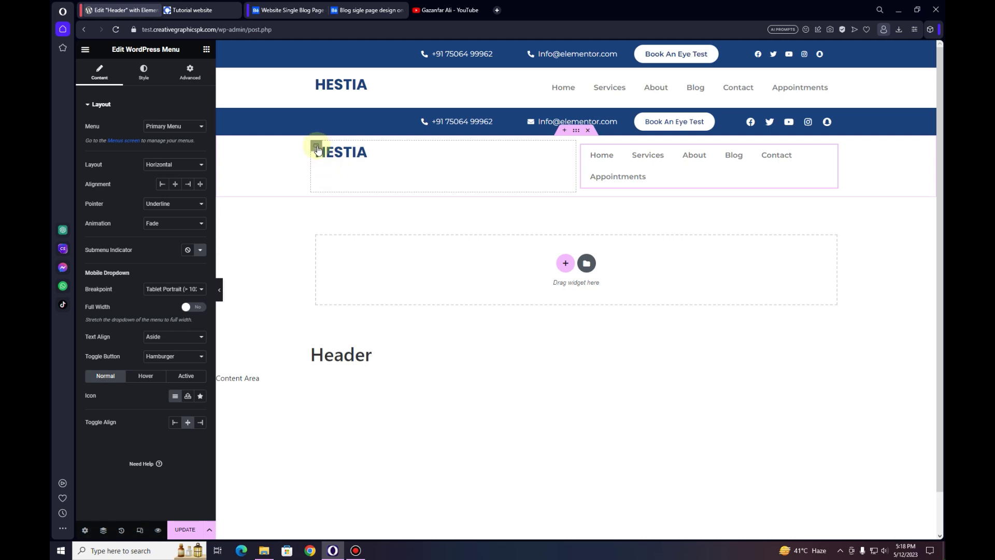
click(317, 149)
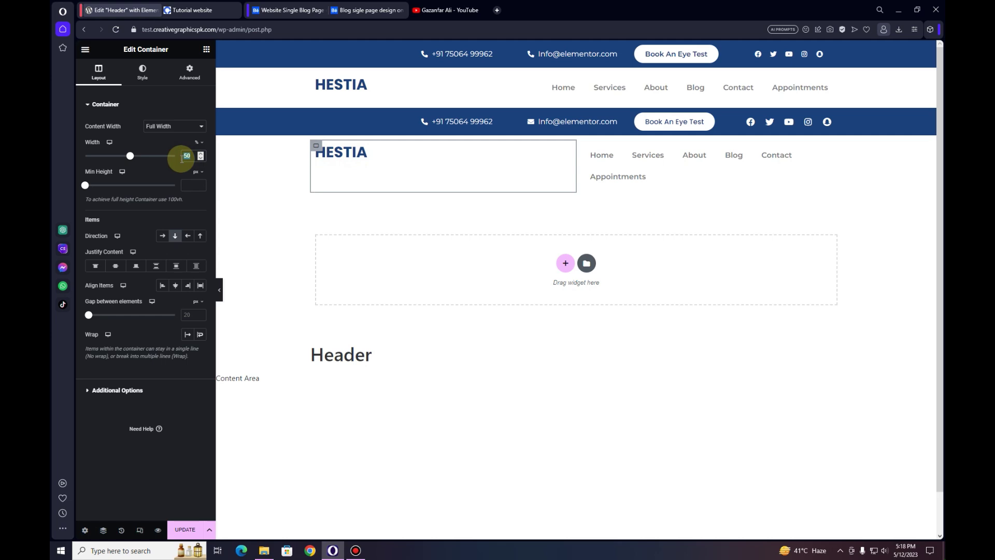
text(15)
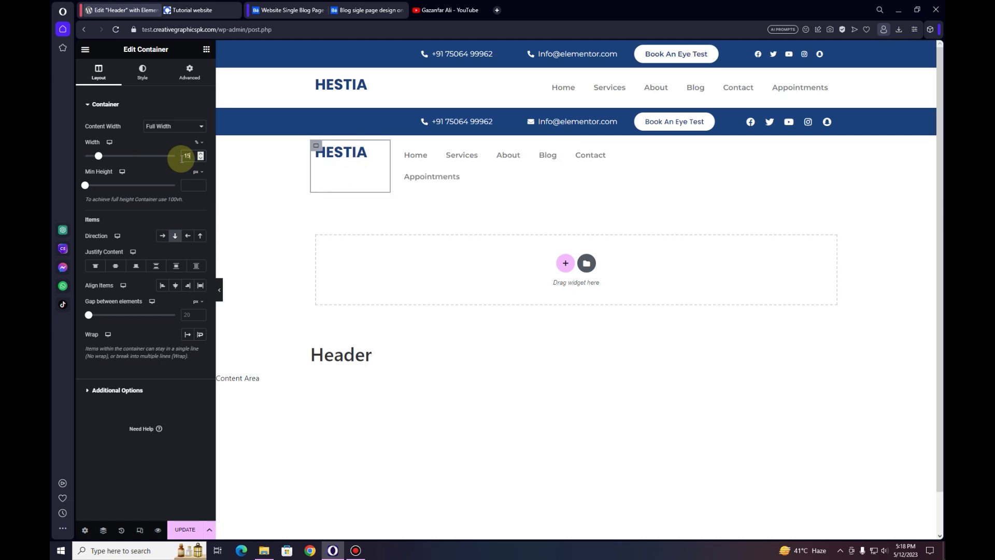
click(395, 146)
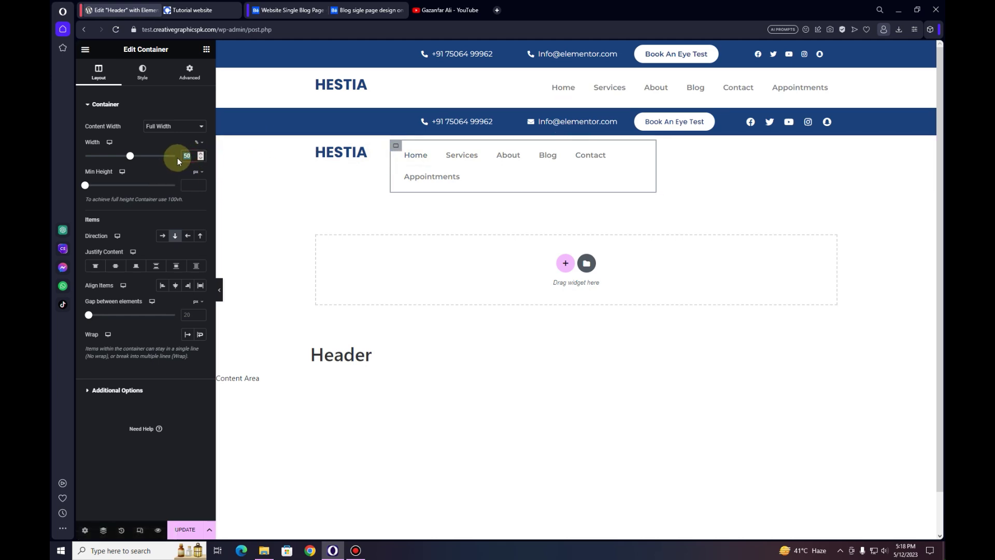
text(85)
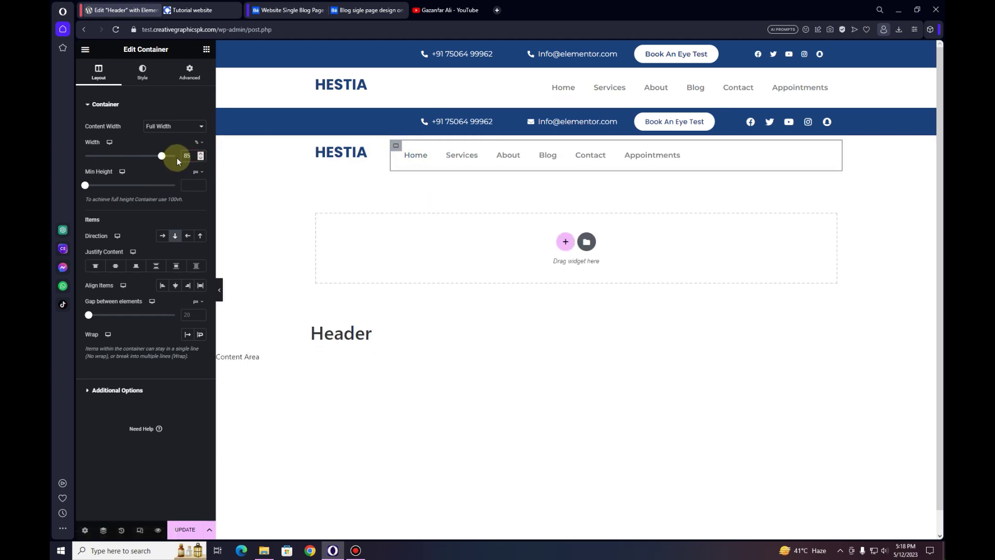
Align the new navigation menu to the right and set its pointer animation to Grow.
click(832, 151)
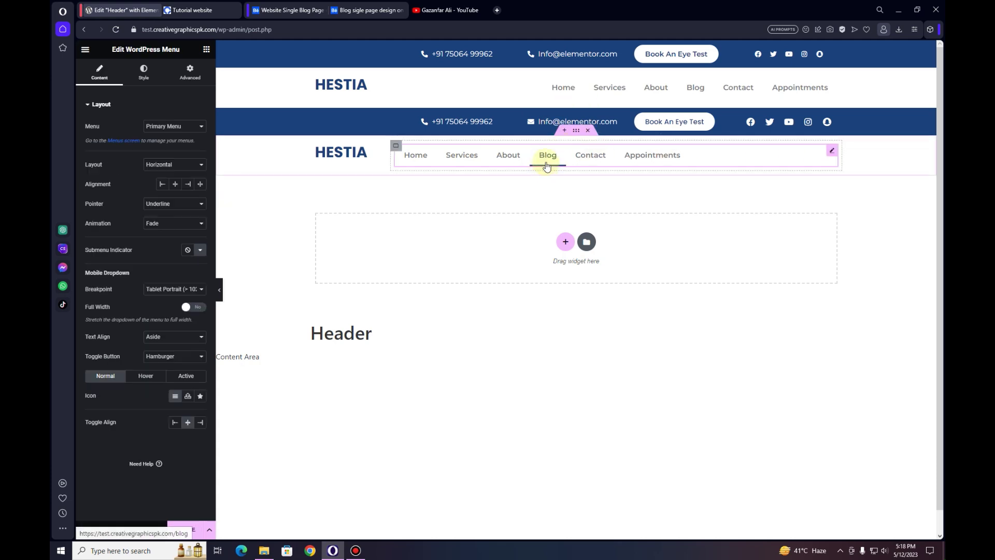
click(188, 185)
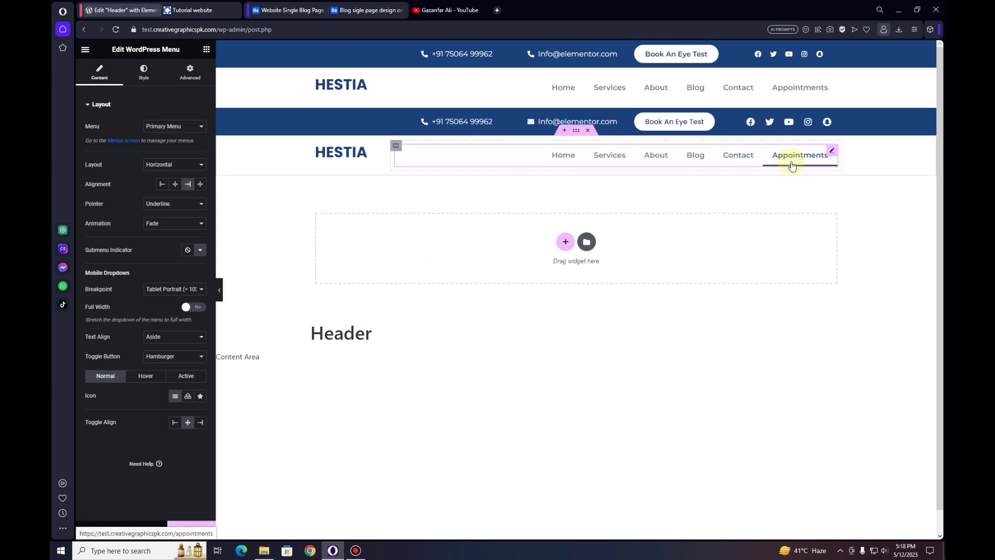
click(179, 229)
click(171, 244)
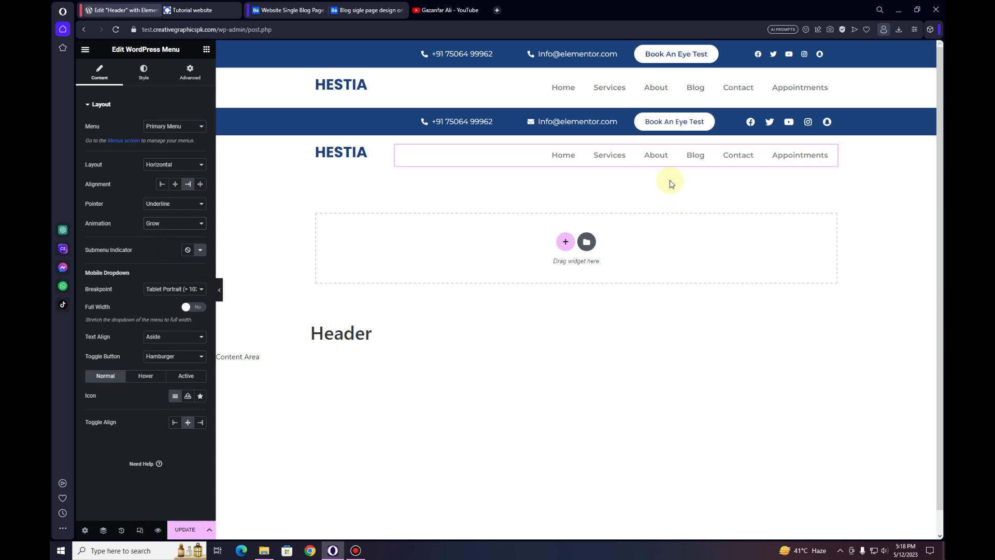
Set the menu's active pointer colour to near-transparent #02010105 and its active text colour to the global blue.
click(144, 73)
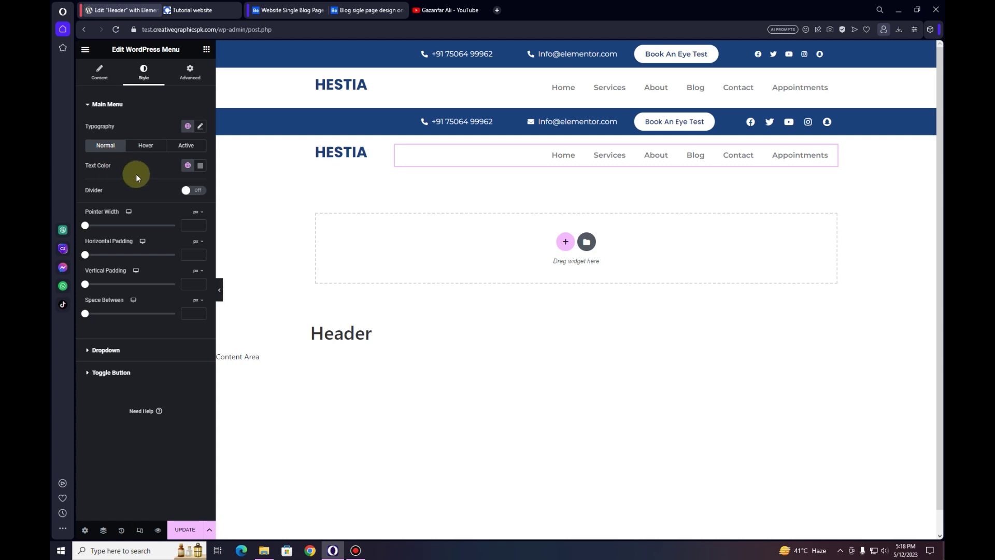
click(144, 146)
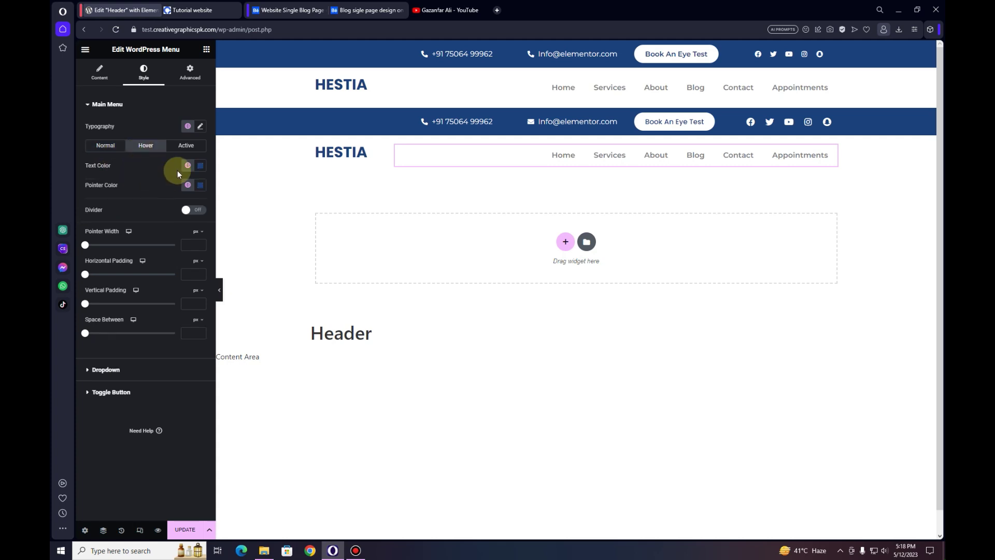
click(186, 145)
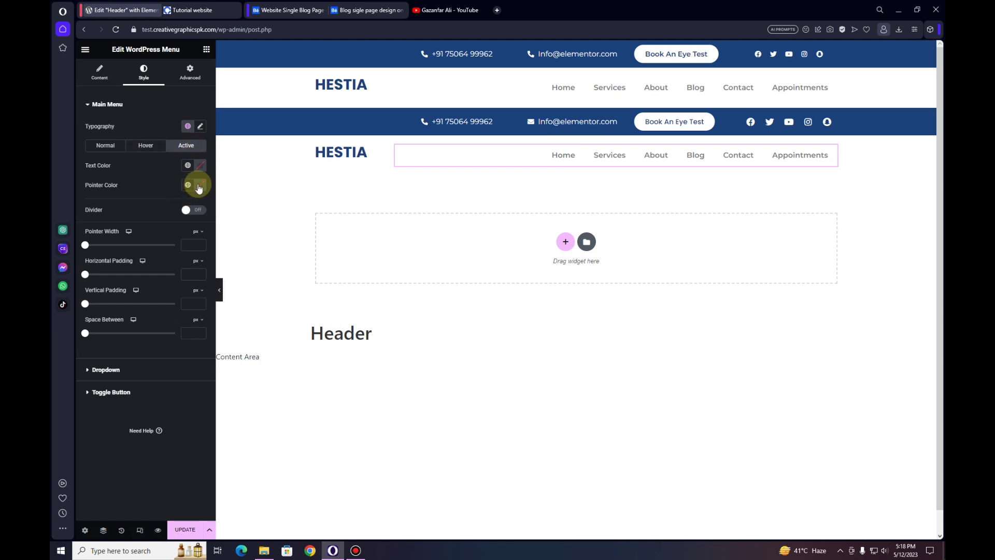
click(199, 186)
drag(184, 307, 138, 304)
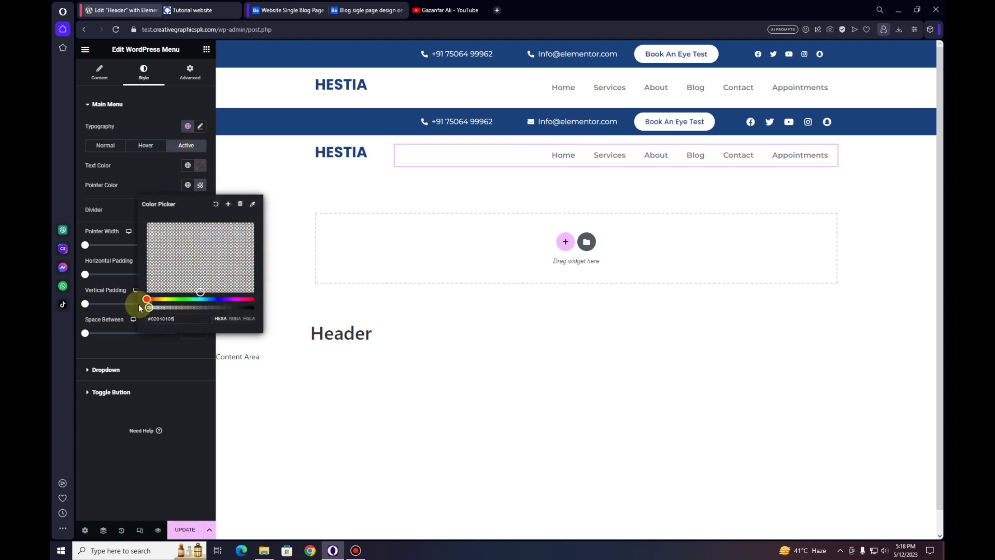
click(114, 164)
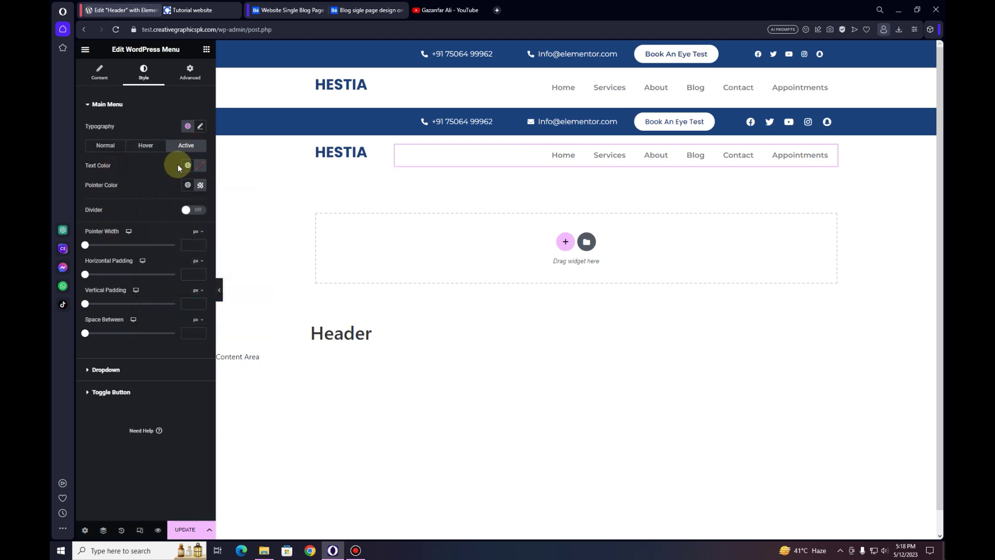
click(187, 165)
click(147, 209)
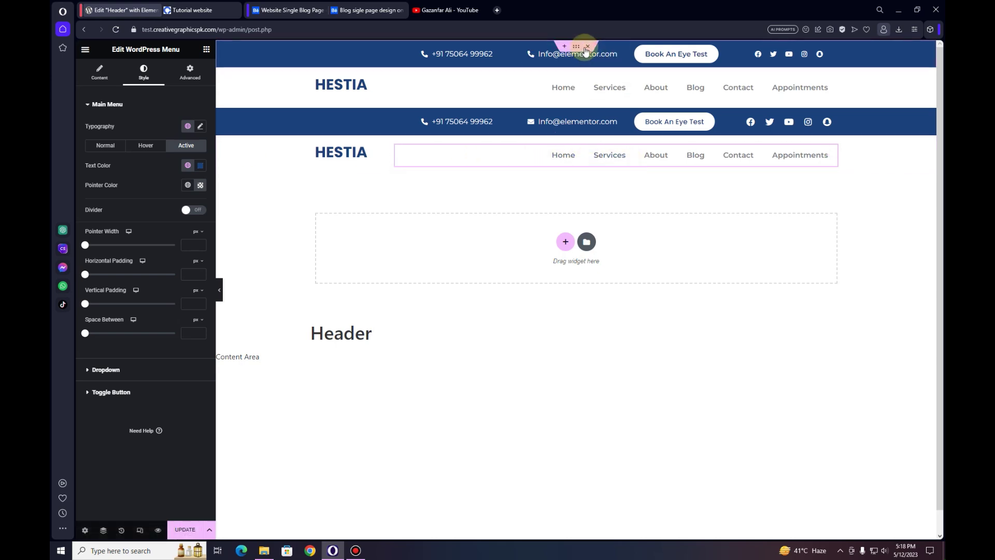
Delete the original blue contact bar and the original heading and menu container above the rebuilt copies, and save the template.
click(588, 46)
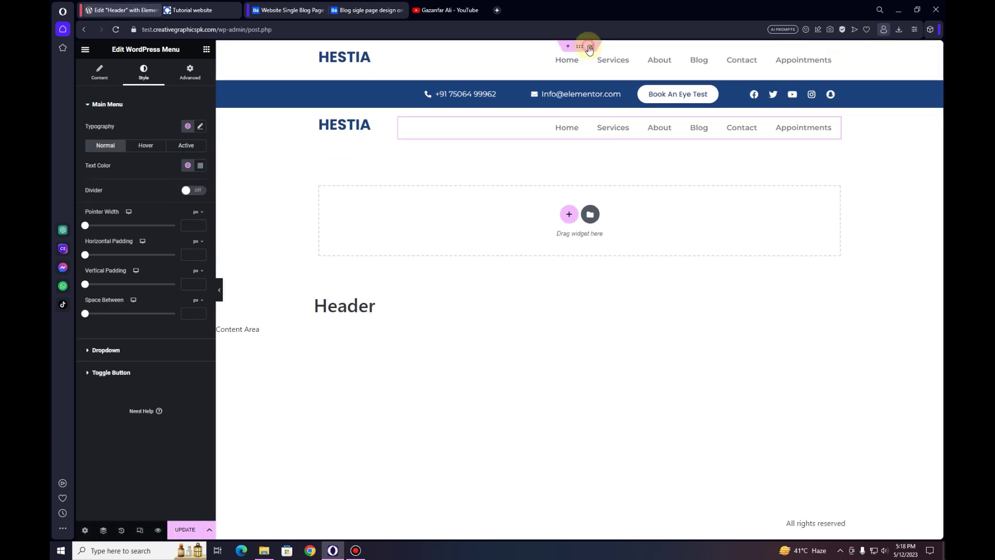
click(587, 45)
click(184, 529)
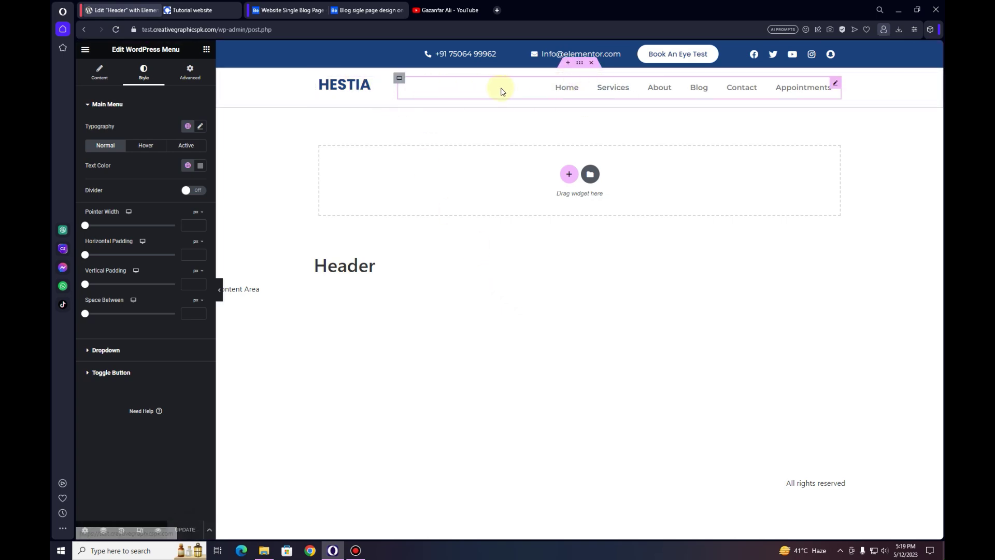
Centre the items of the HESTIA heading and menu container vertically.
click(581, 66)
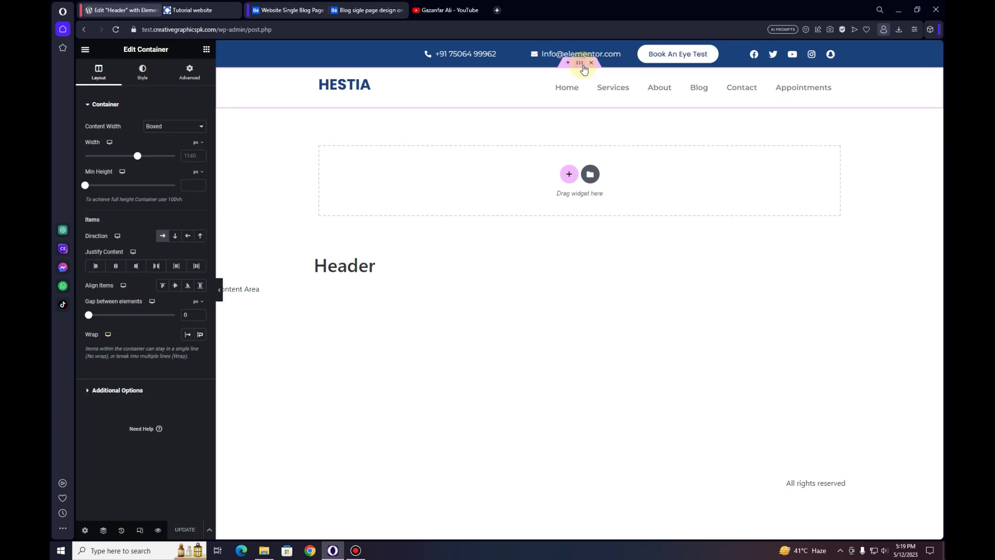
click(176, 286)
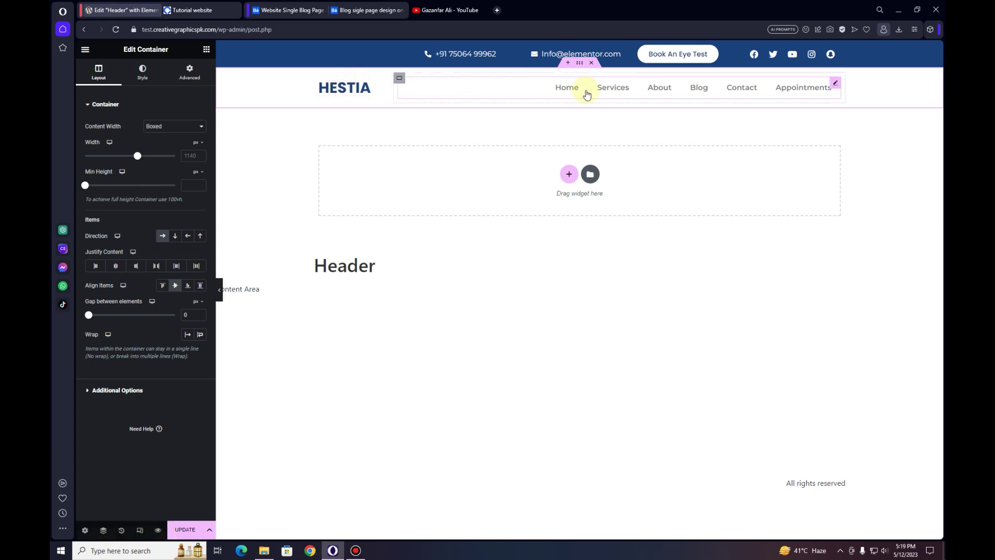
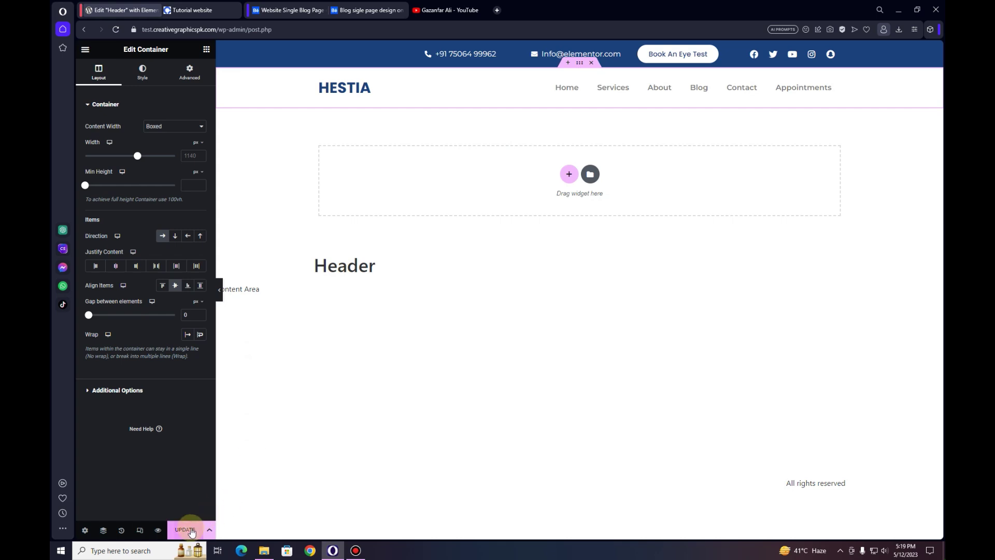
Switch to the tablet portrait view and hide the blue bar's empty first column on tablet portrait and mobile portrait.
click(139, 531)
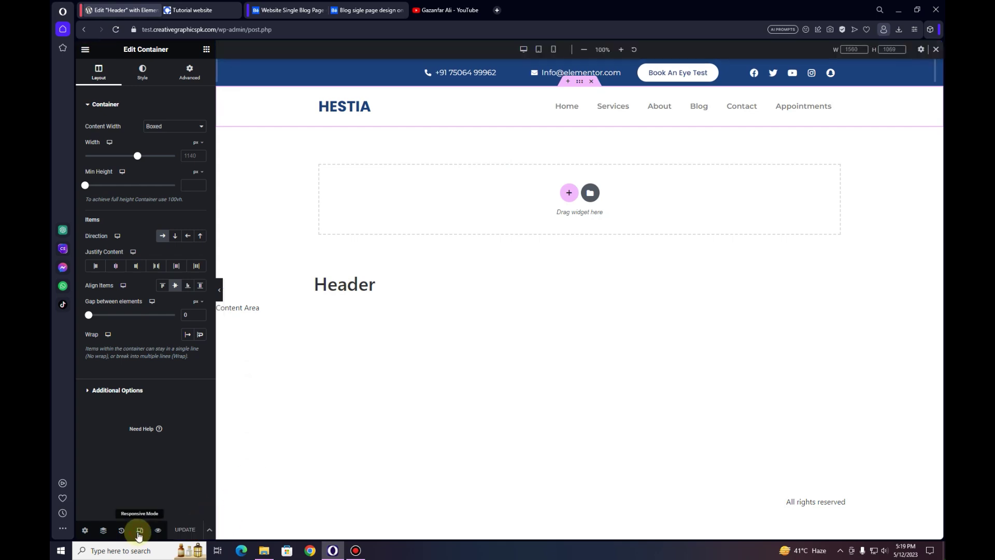
click(540, 50)
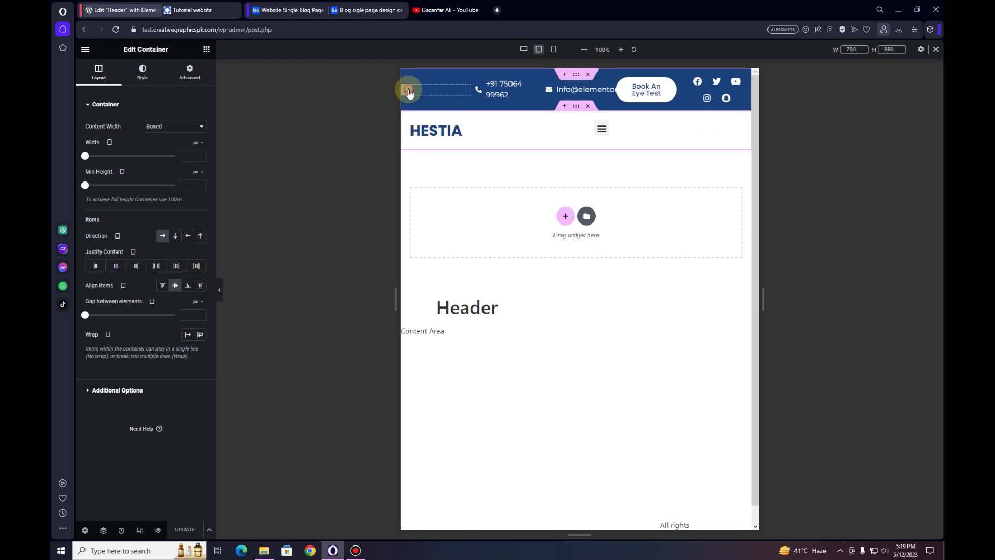
click(409, 93)
click(190, 72)
click(135, 446)
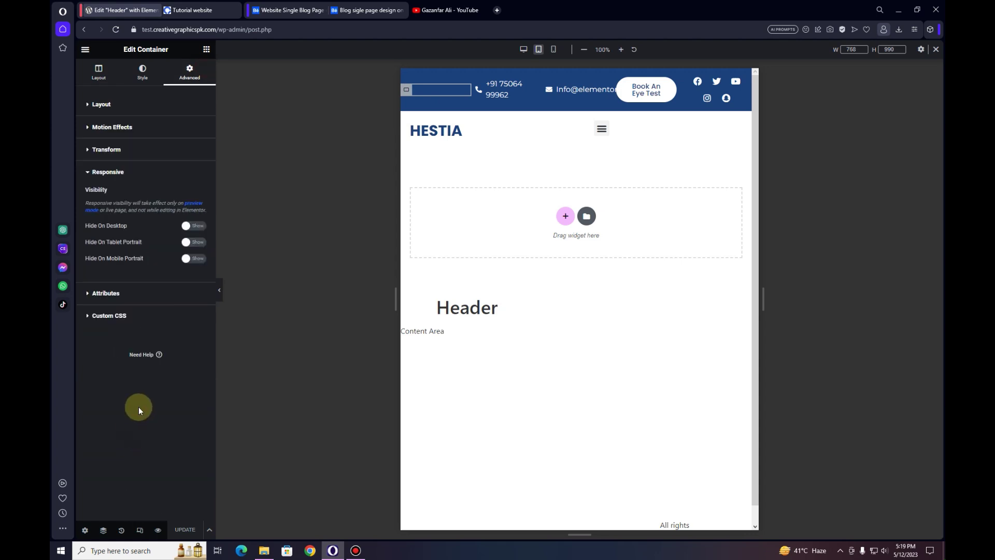
click(199, 259)
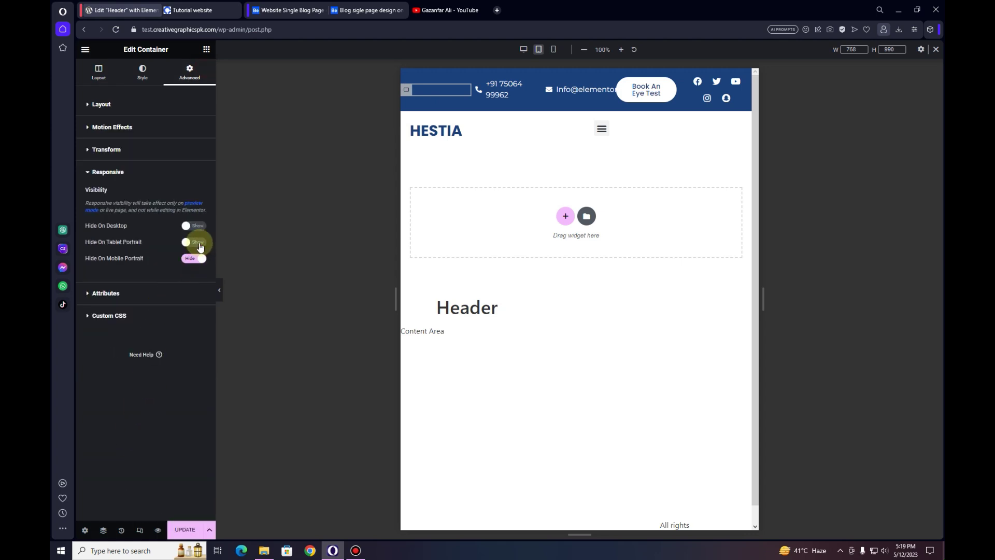
click(200, 243)
click(191, 262)
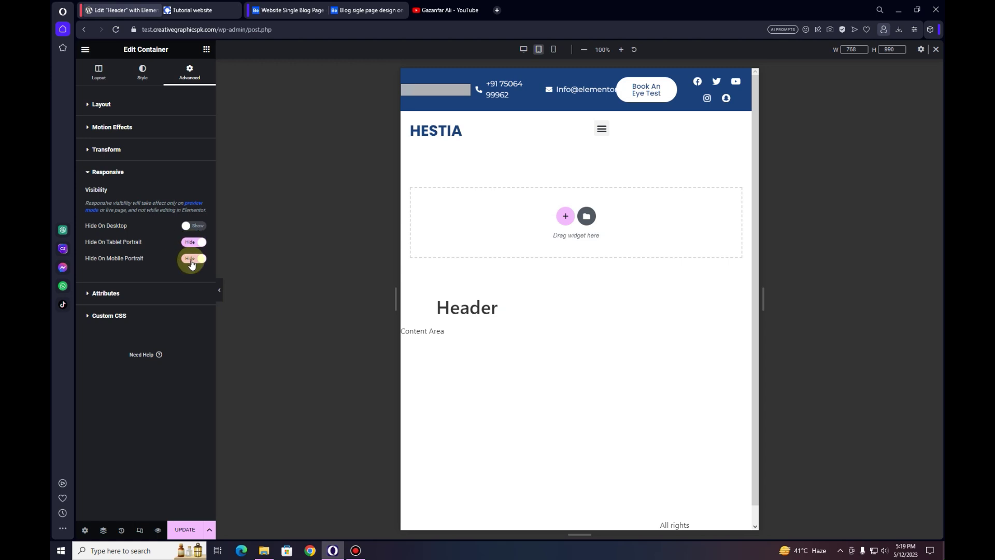
Hide the social icons column of the blue bar on tablet portrait and mobile portrait.
click(689, 75)
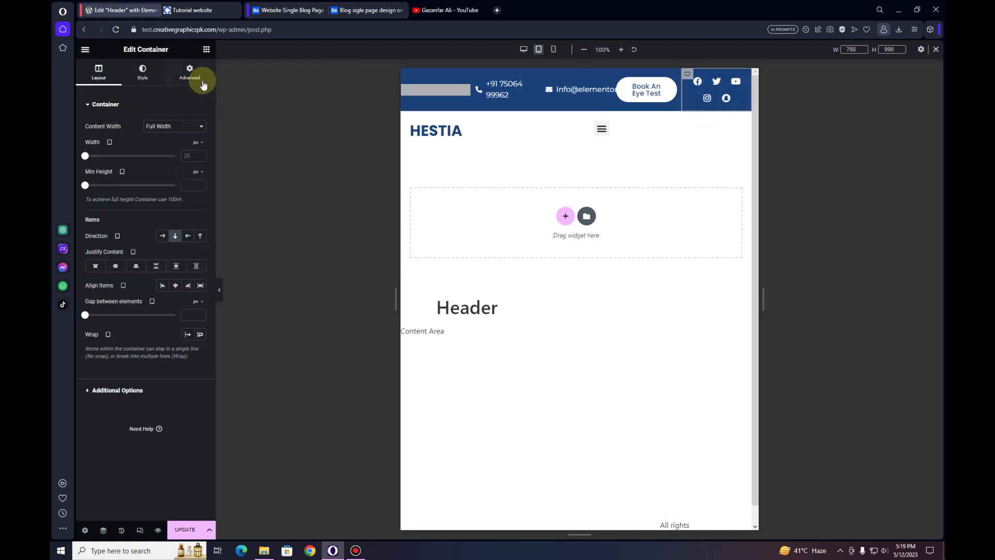
click(190, 72)
click(134, 435)
click(200, 258)
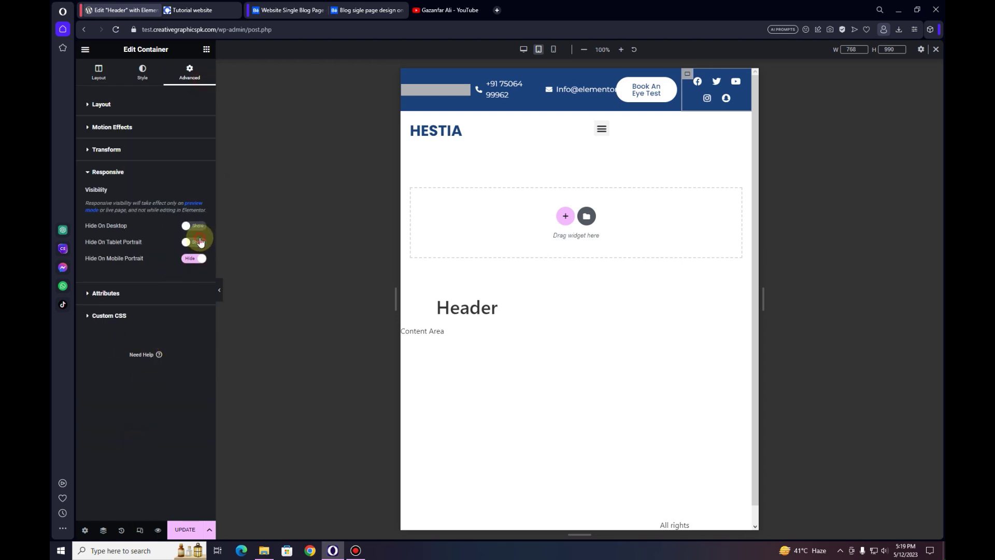
click(201, 242)
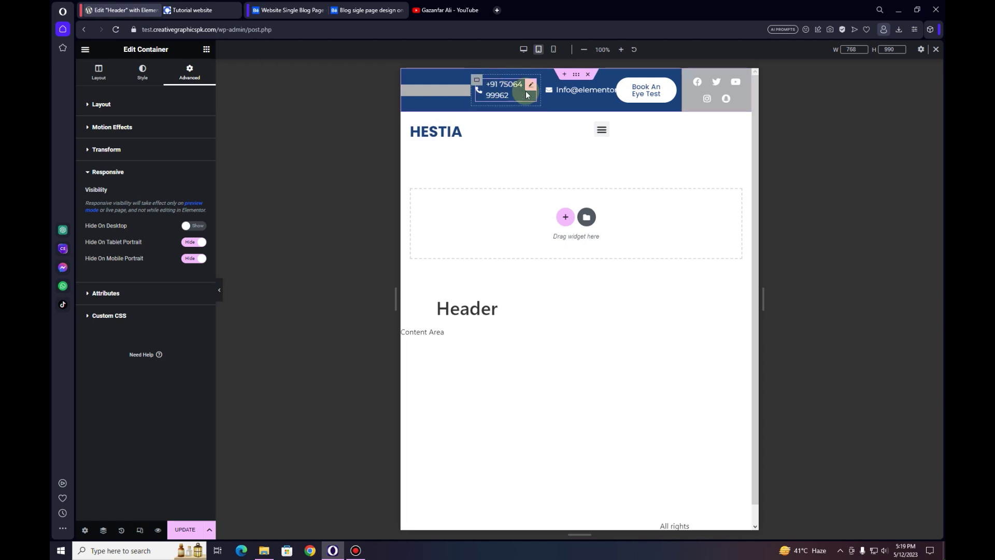
Set the tablet width of the phone number column to 33% and of the e-mail column to 34%.
click(477, 82)
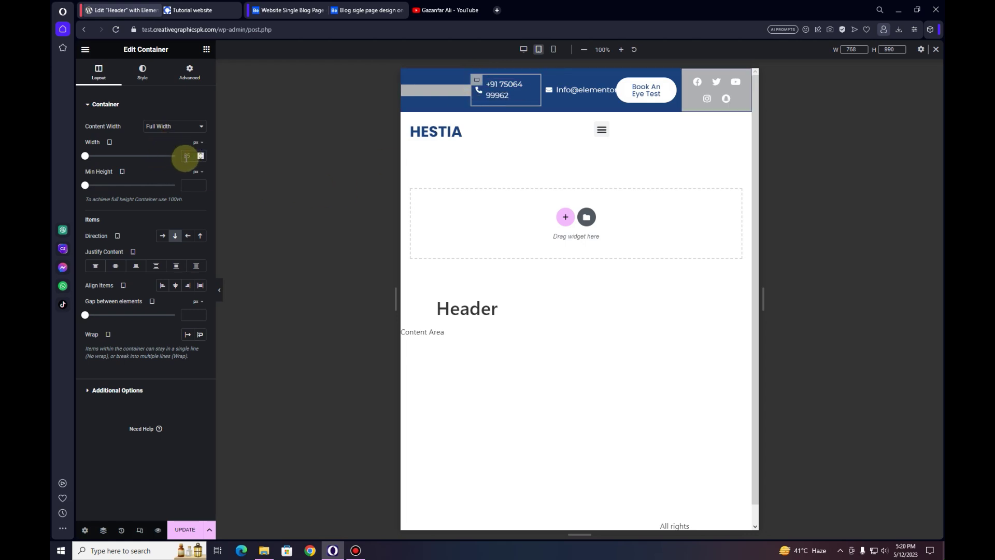
click(202, 144)
click(199, 158)
text(33)
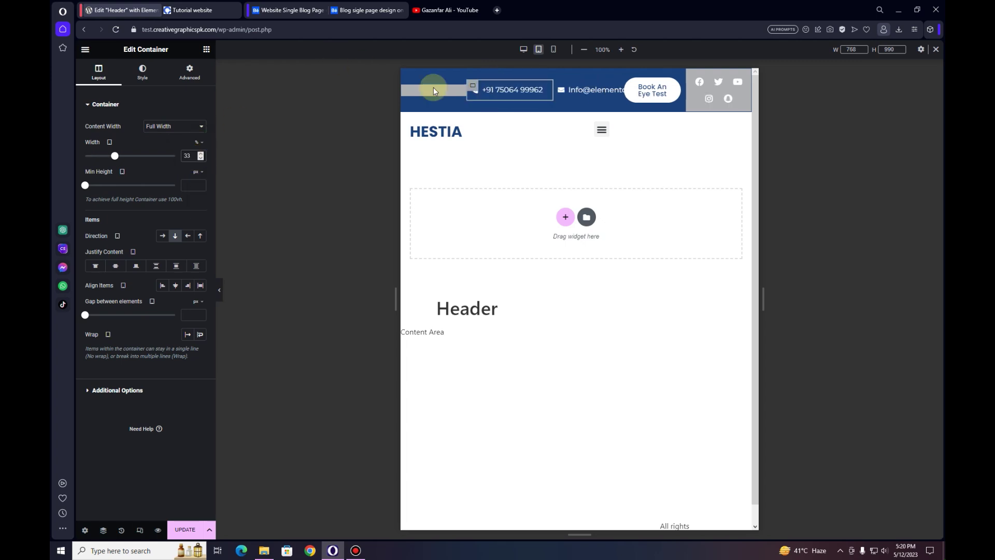
click(570, 98)
click(196, 142)
click(197, 156)
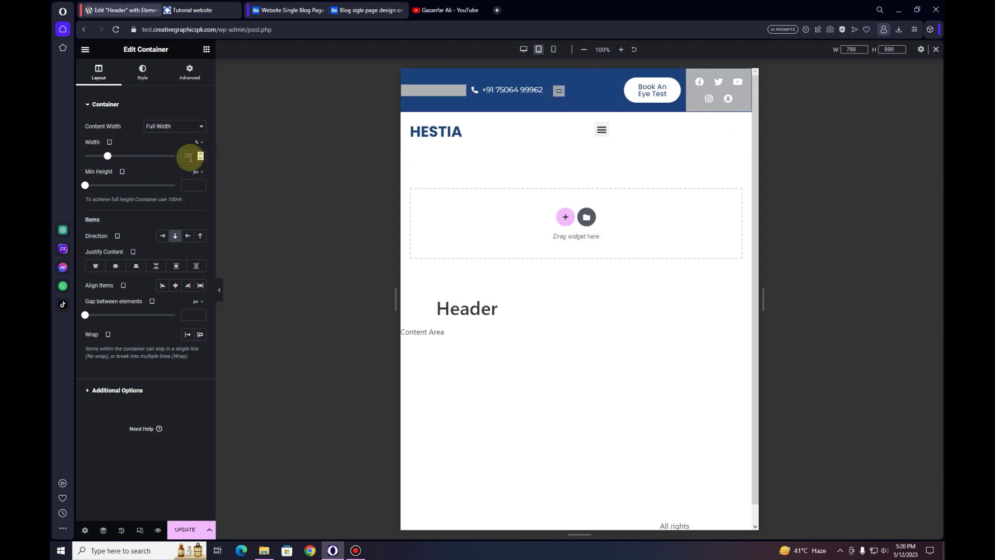
click(190, 157)
text(34)
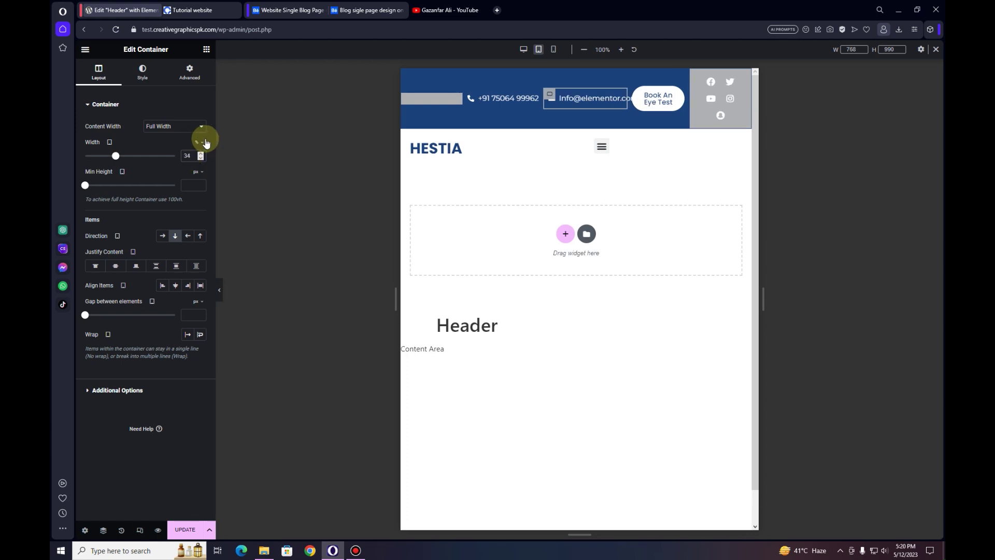
Set the tablet width of the Book An Eye Test button column to 33% and preview the tablet header.
click(632, 89)
click(196, 142)
click(197, 162)
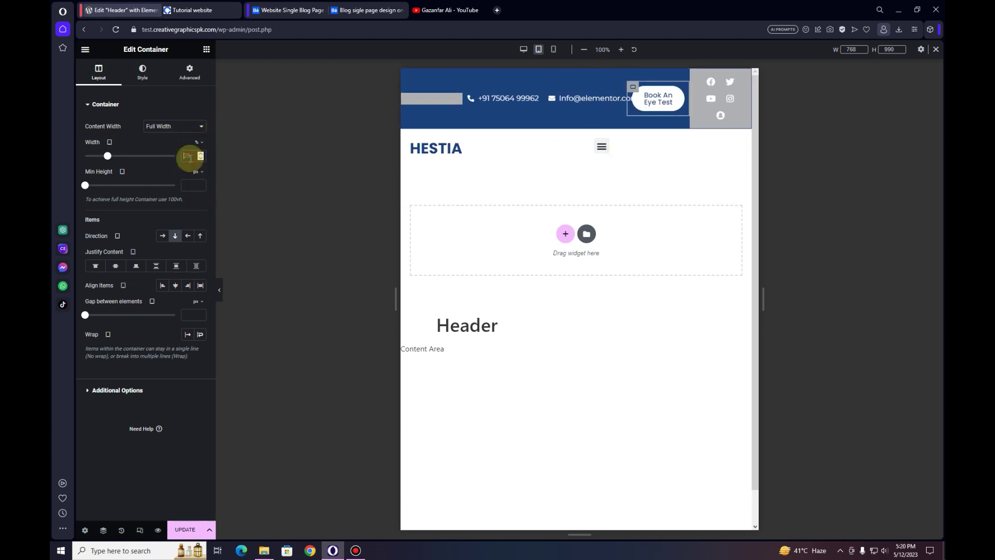
text(33)
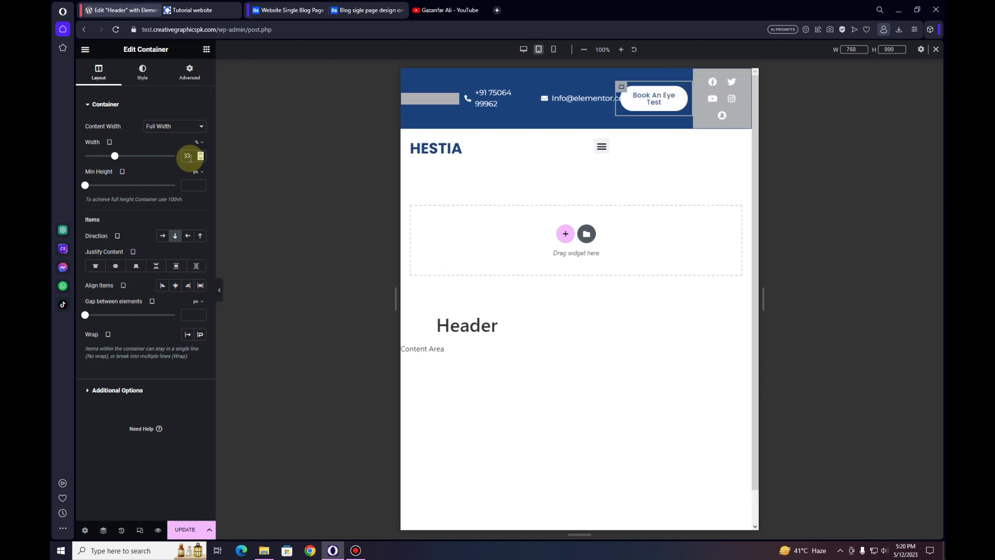
click(213, 300)
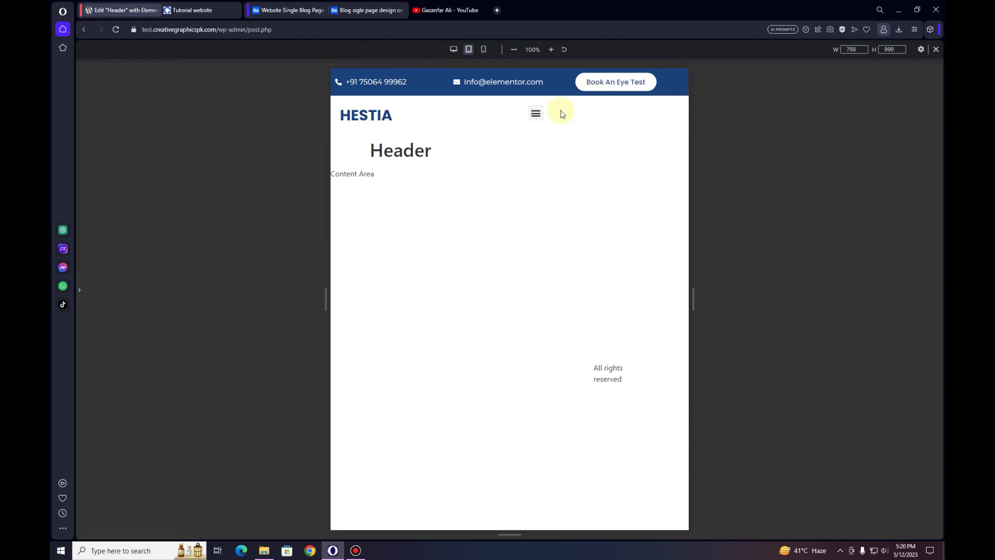
click(82, 292)
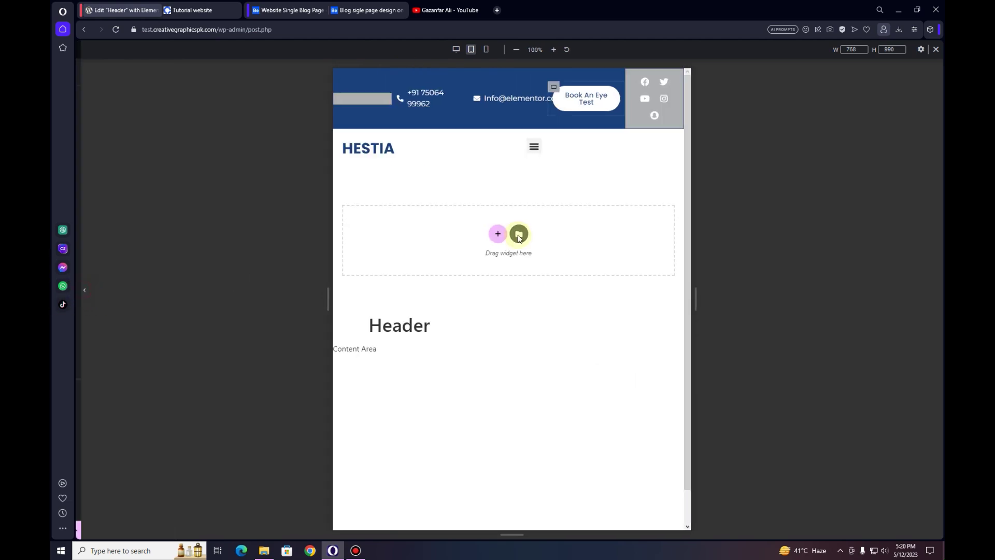
Align the Book An Eye Test button to the right on tablet and preview the header.
click(684, 96)
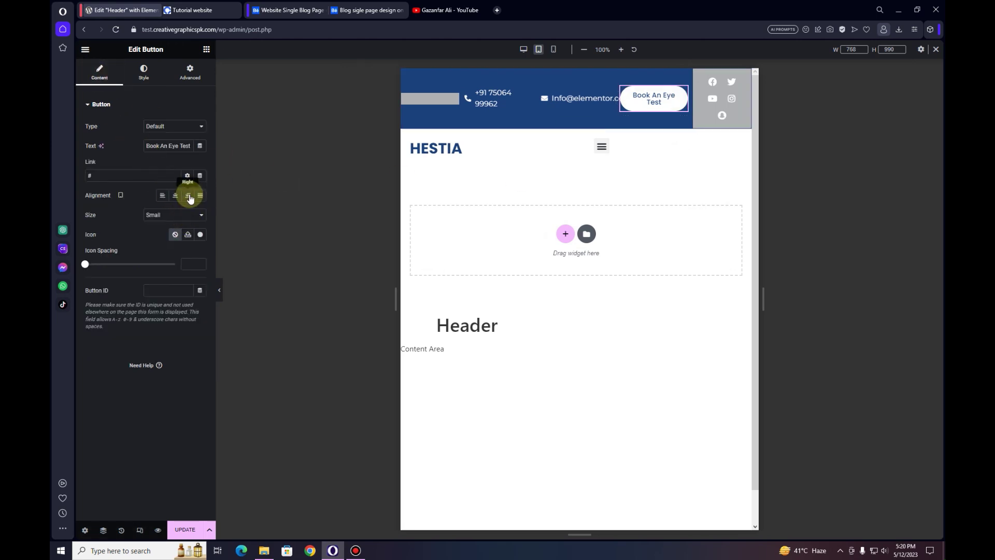
click(221, 293)
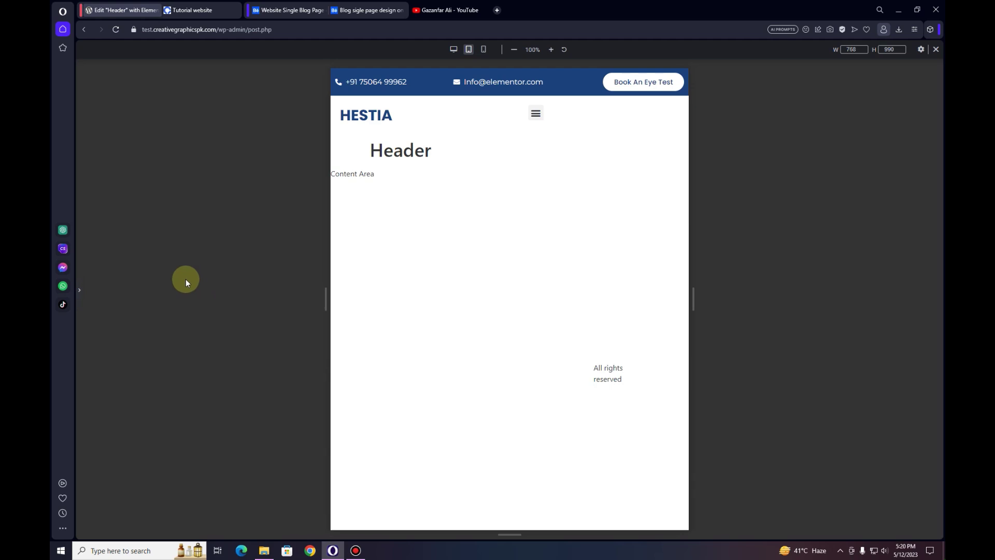
click(77, 290)
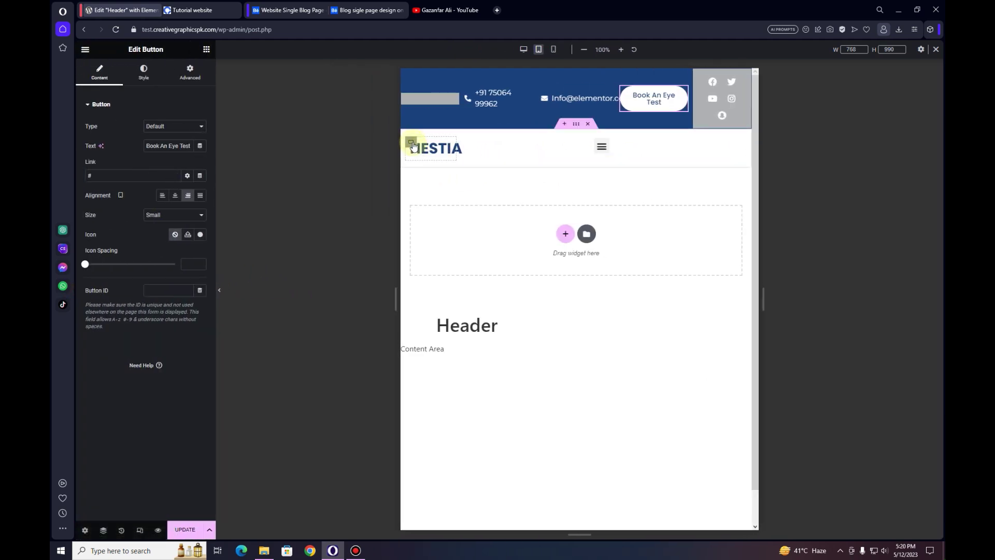
Set the tablet width of the HESTIA heading column to 40% and of the menu column to 60%.
click(412, 143)
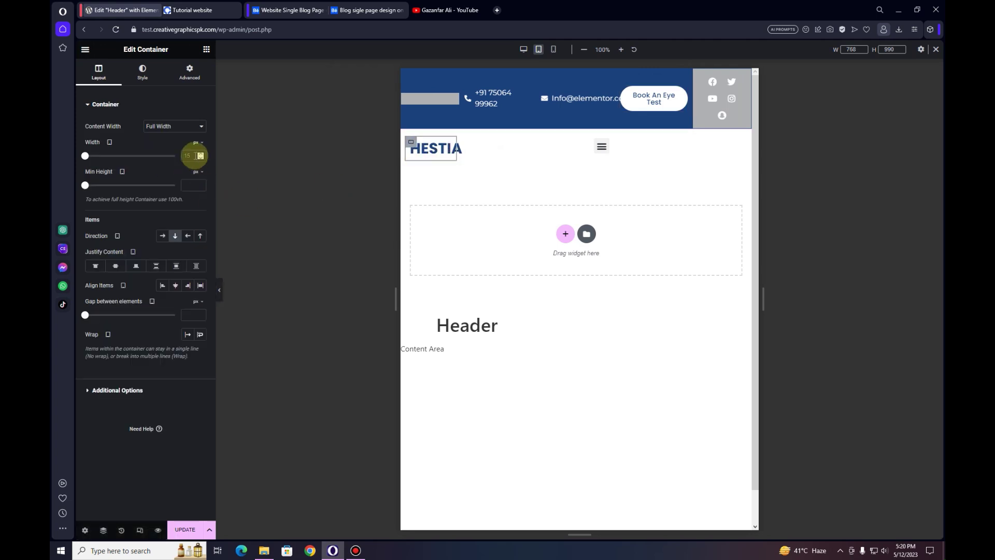
click(196, 143)
click(196, 162)
text(40)
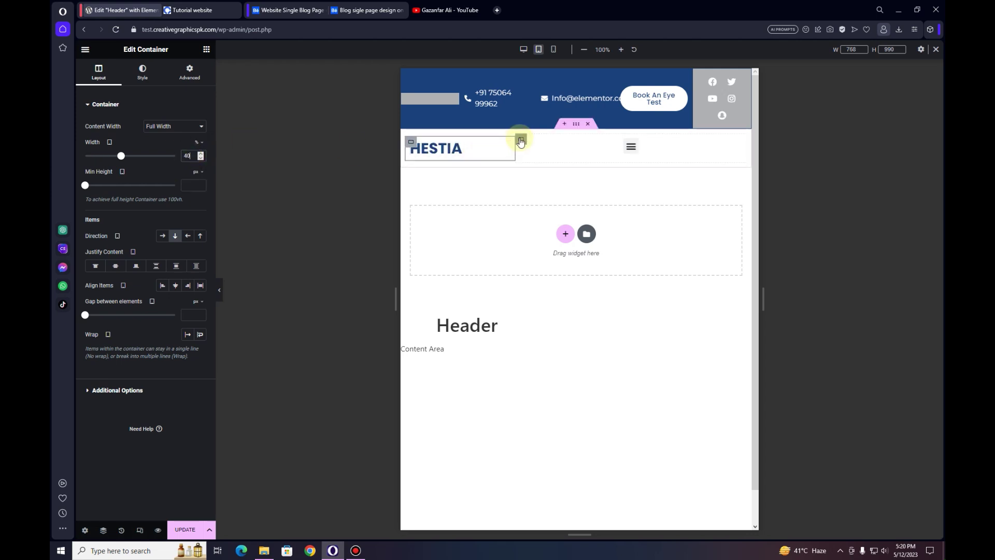
click(542, 148)
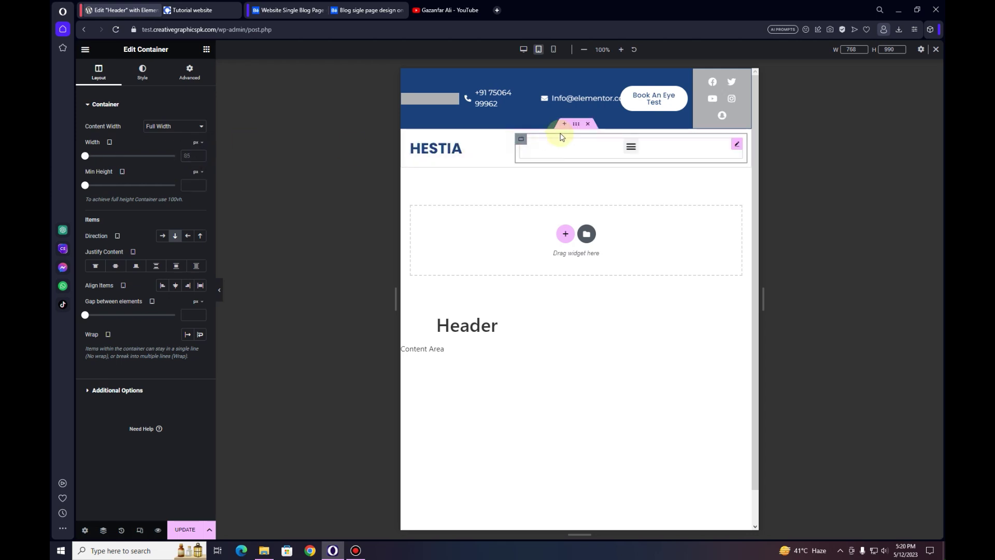
click(196, 142)
click(195, 156)
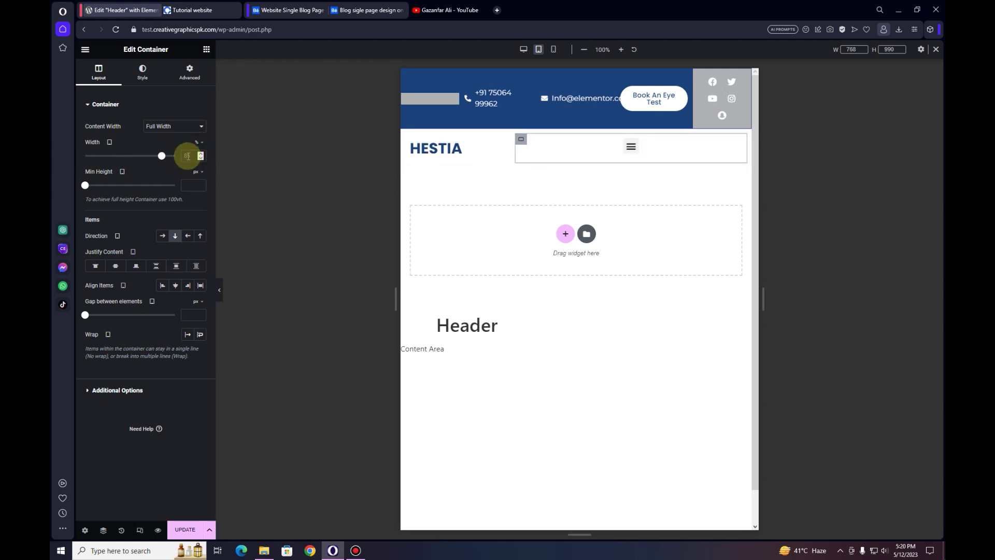
text(60)
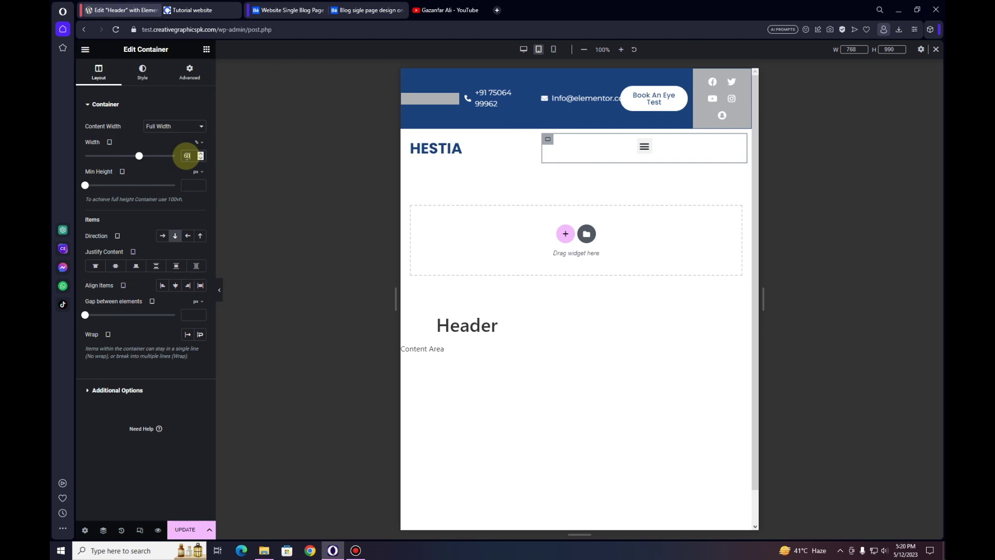
Set the toggle alignment of the WordPress menu's hamburger button to right.
click(734, 143)
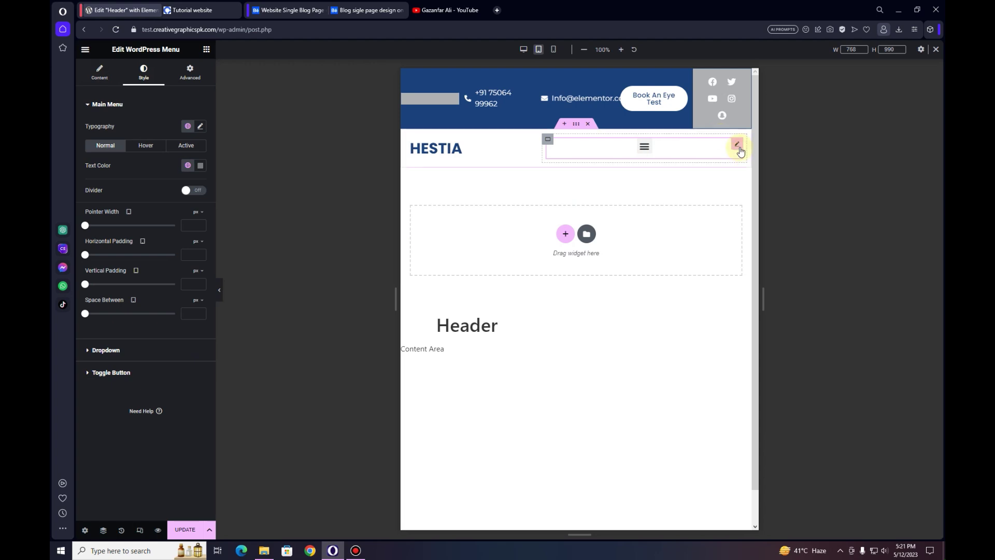
click(100, 73)
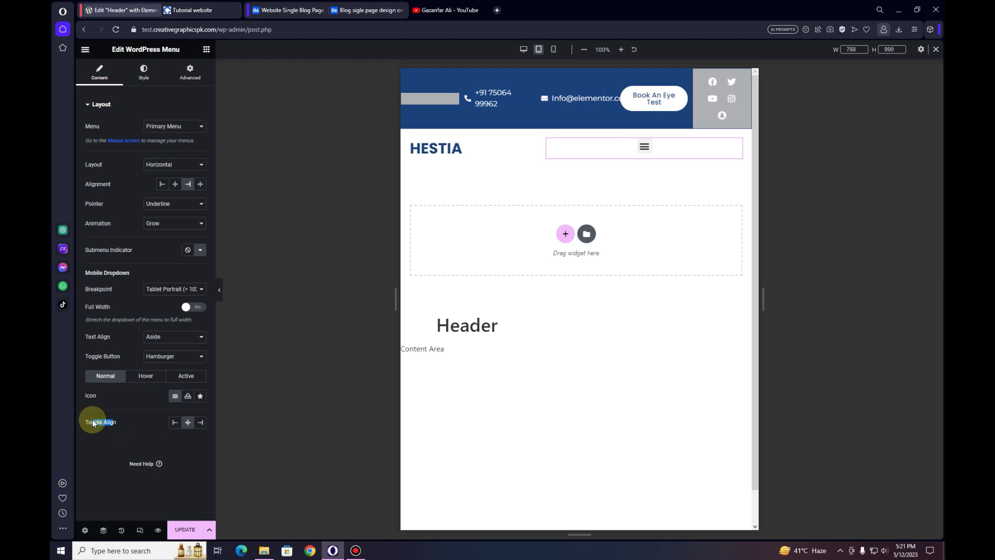
click(188, 443)
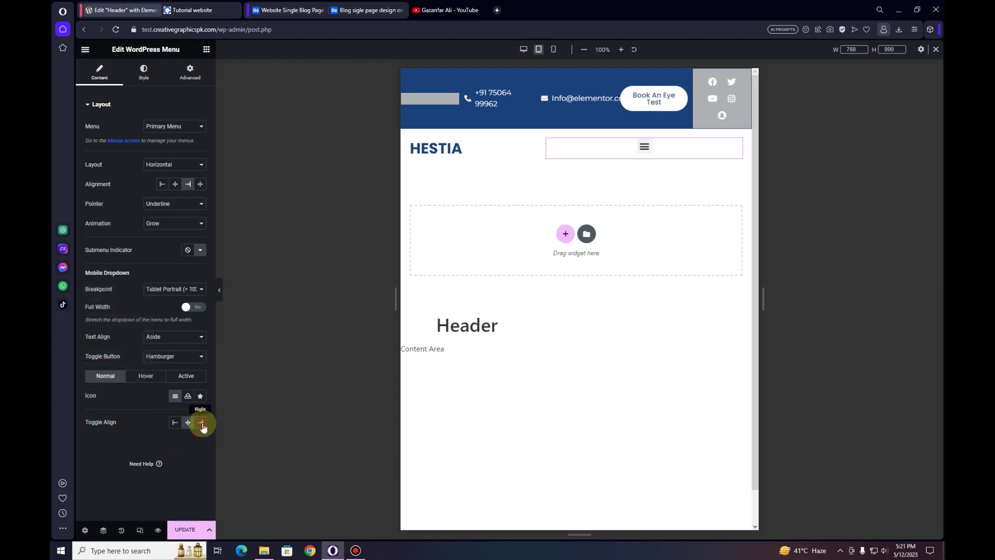
click(201, 423)
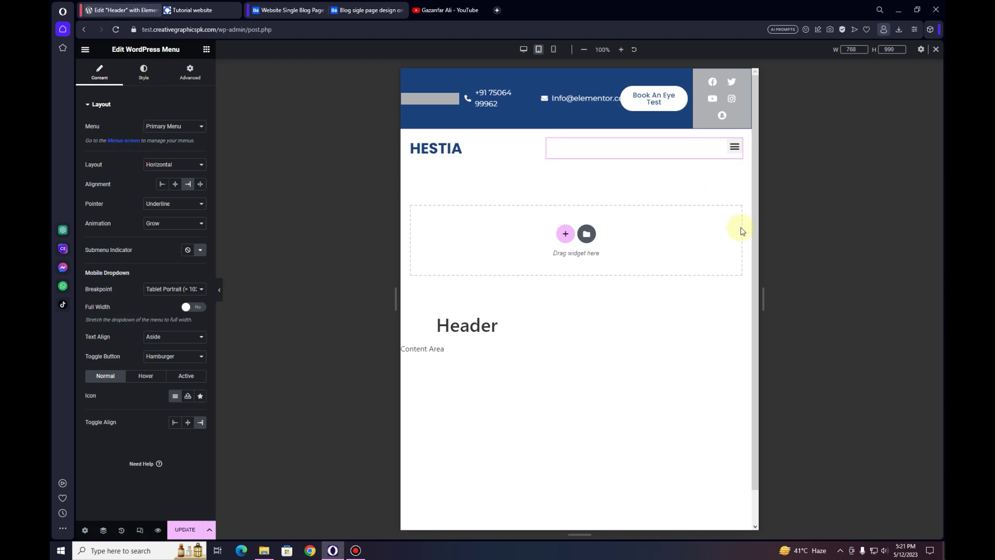
Give the menu's toggle button the global Primary background color and a White icon color in its normal state.
click(145, 78)
click(125, 374)
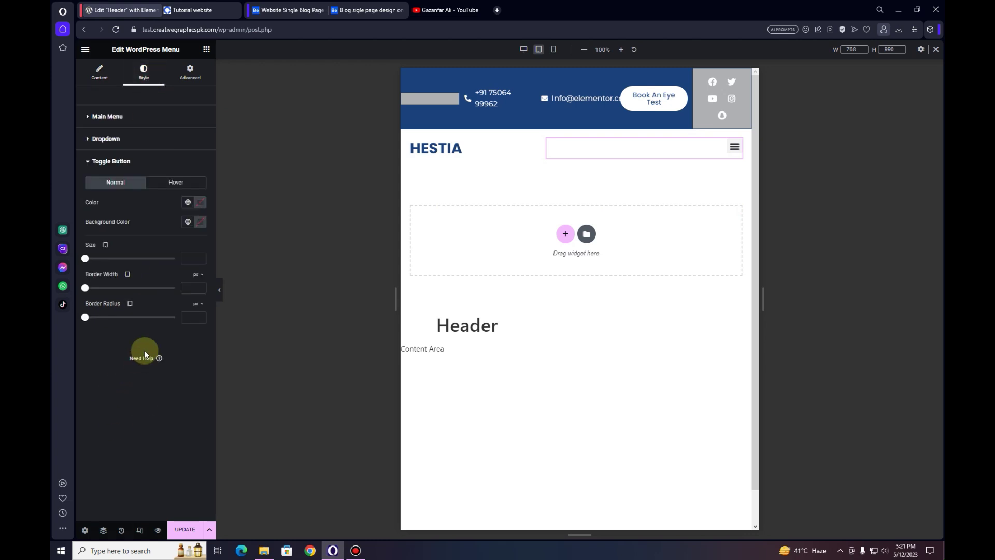
click(188, 223)
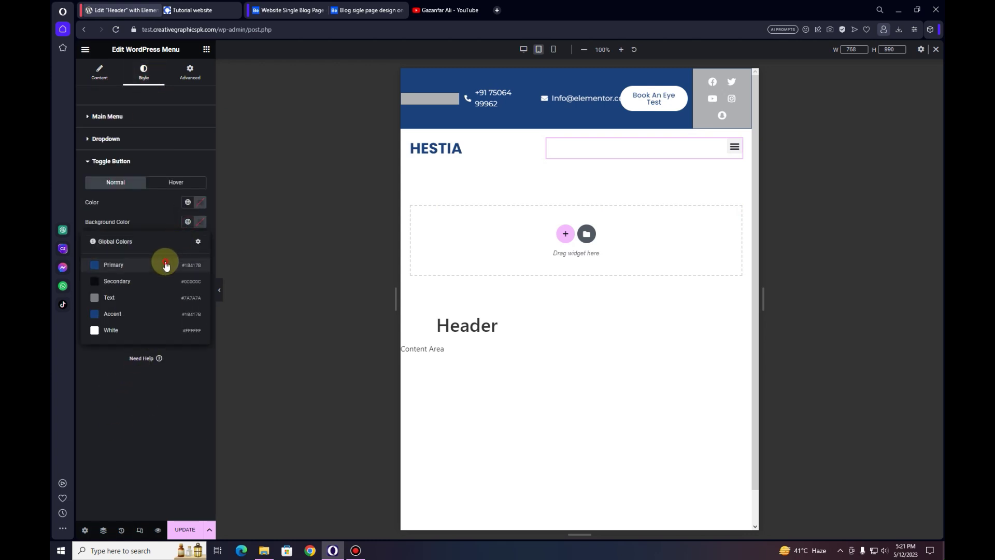
click(165, 261)
click(187, 202)
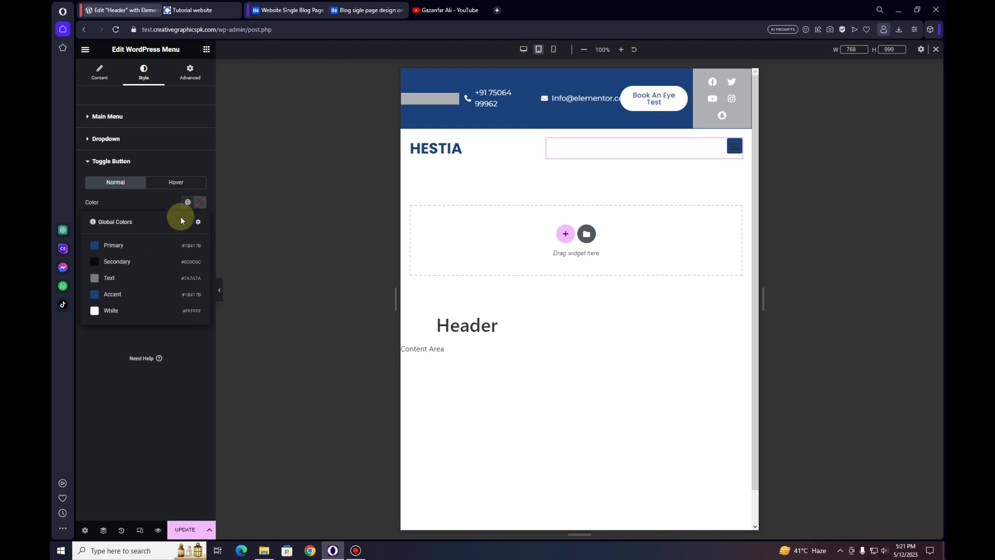
click(155, 317)
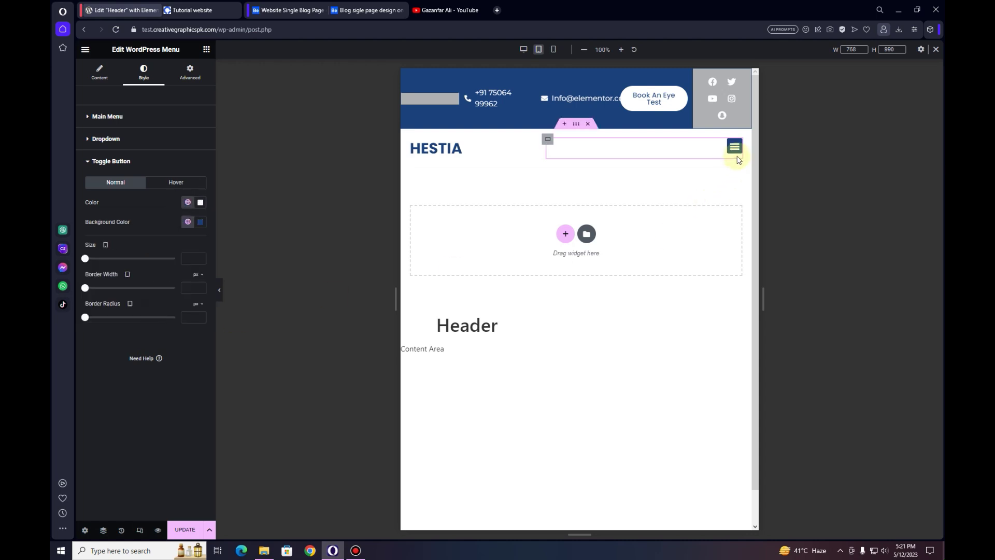
Set the toggle button's hover state to the global Text background color with a White icon.
click(184, 165)
click(146, 162)
click(176, 181)
click(188, 221)
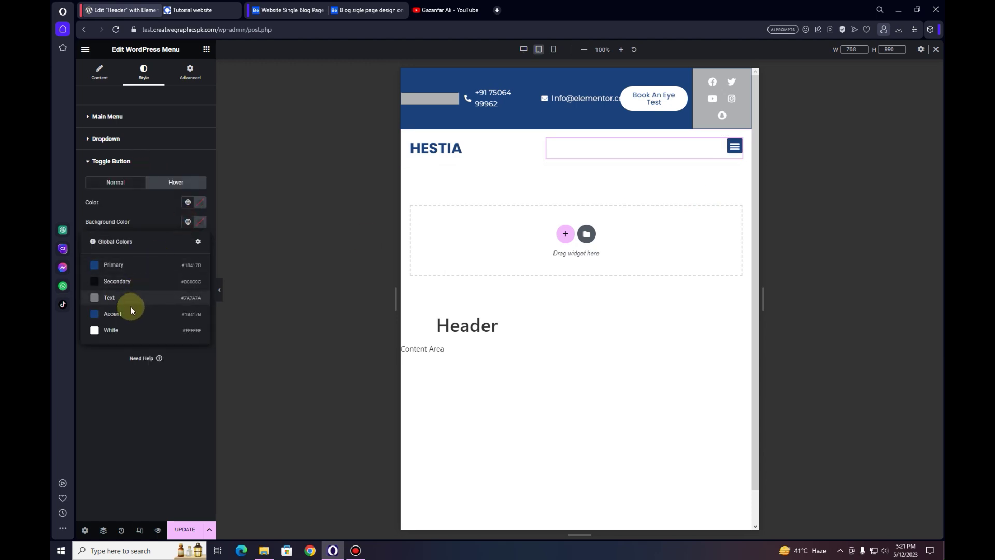
click(131, 303)
click(188, 202)
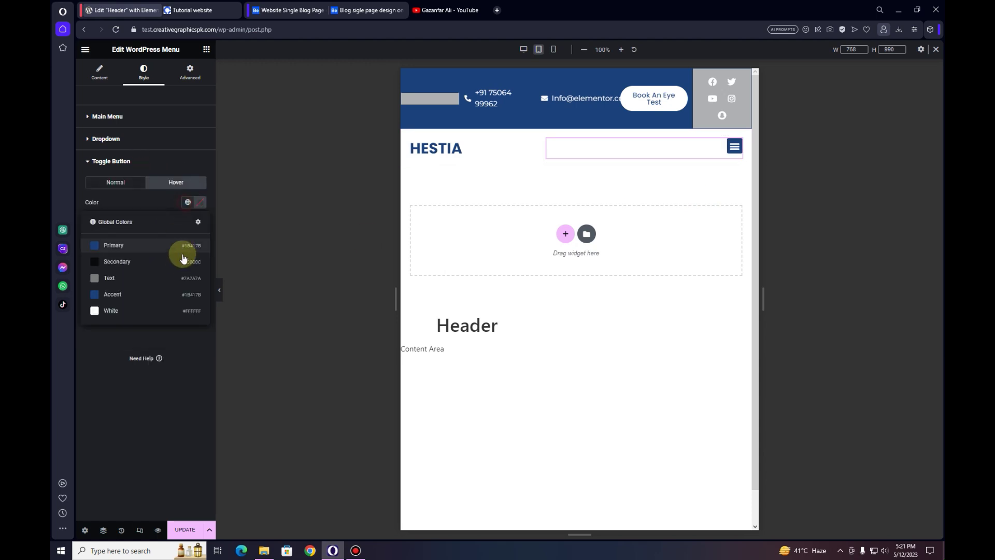
click(161, 308)
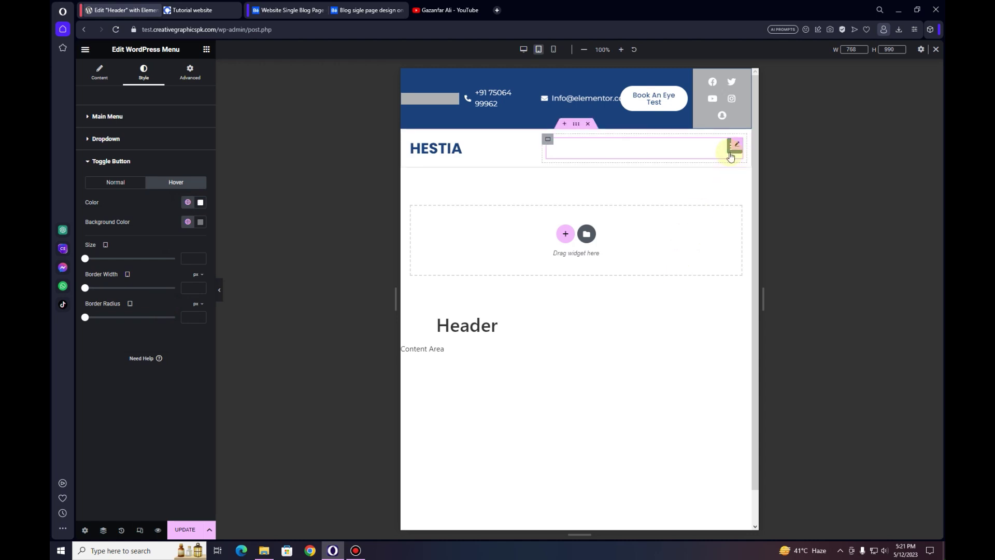
Expand the tablet menu in the canvas and enable full width for its mobile dropdown.
click(730, 157)
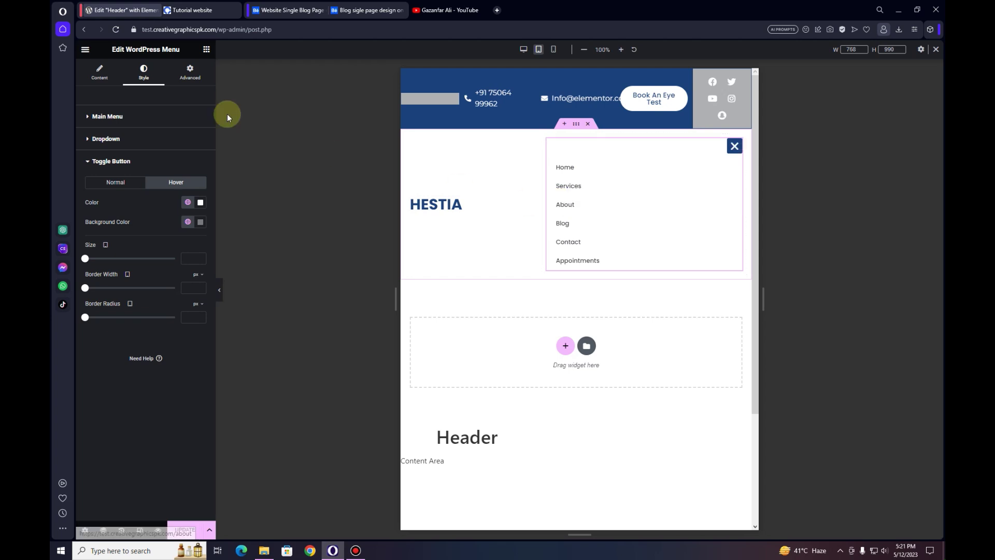
click(101, 77)
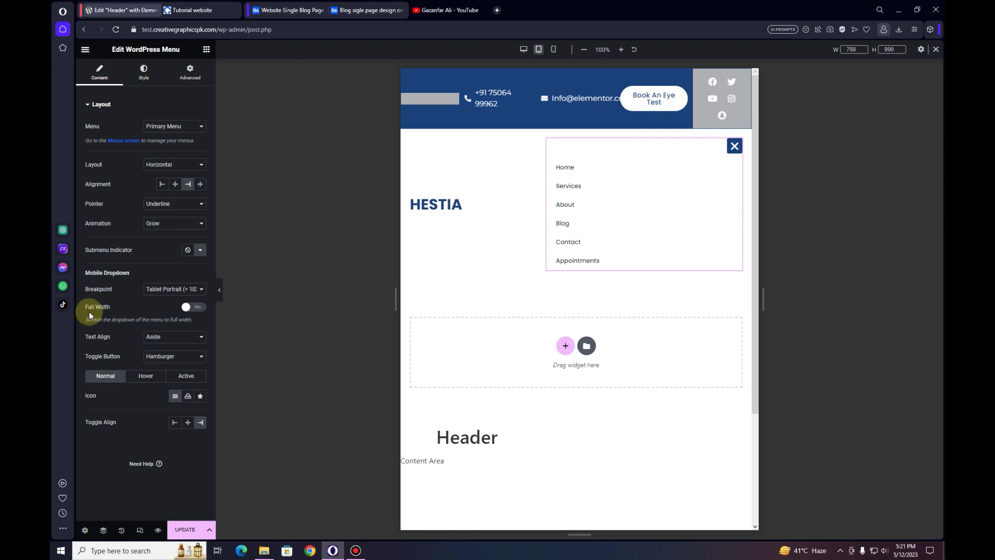
click(198, 308)
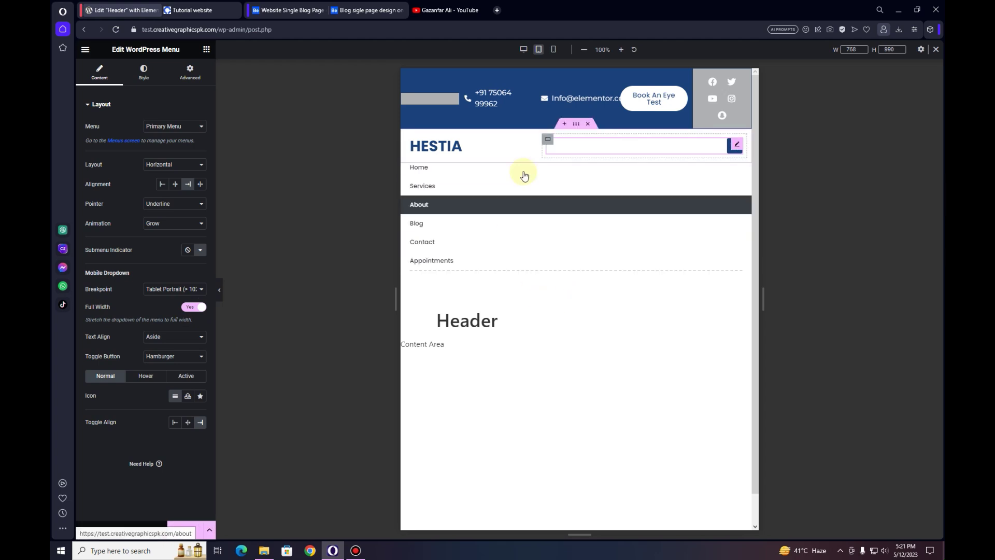
Style the dropdown's normal state with the global Primary background color and White text.
click(139, 77)
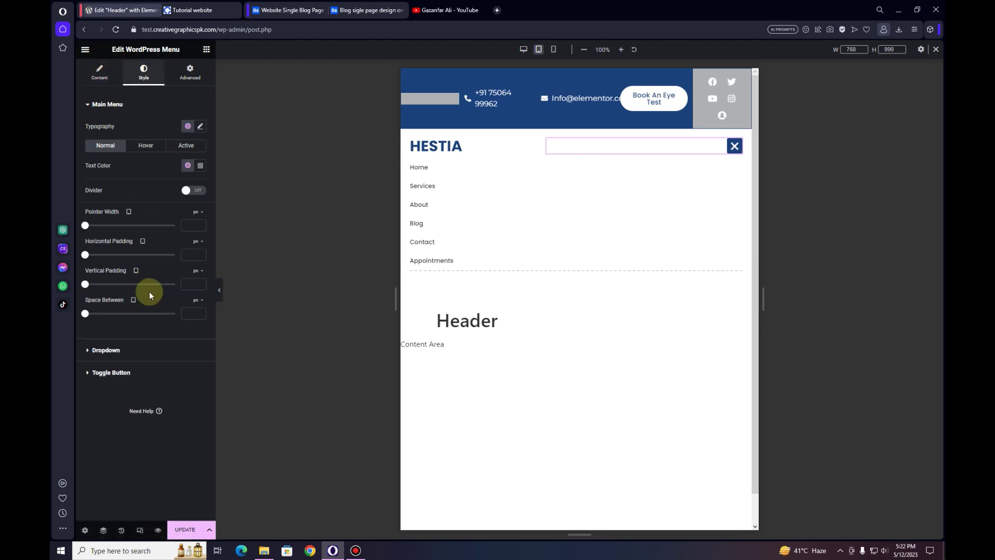
click(145, 347)
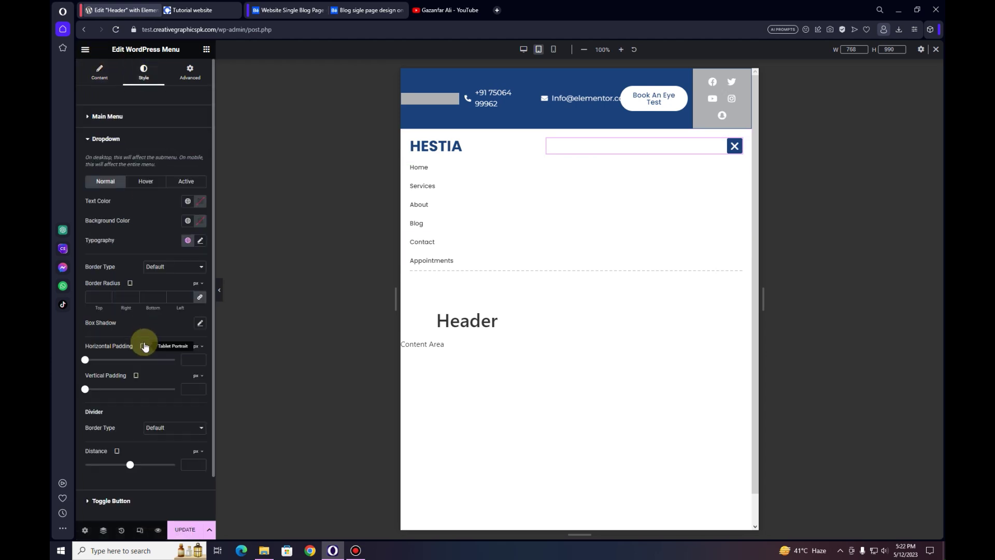
click(188, 220)
click(166, 272)
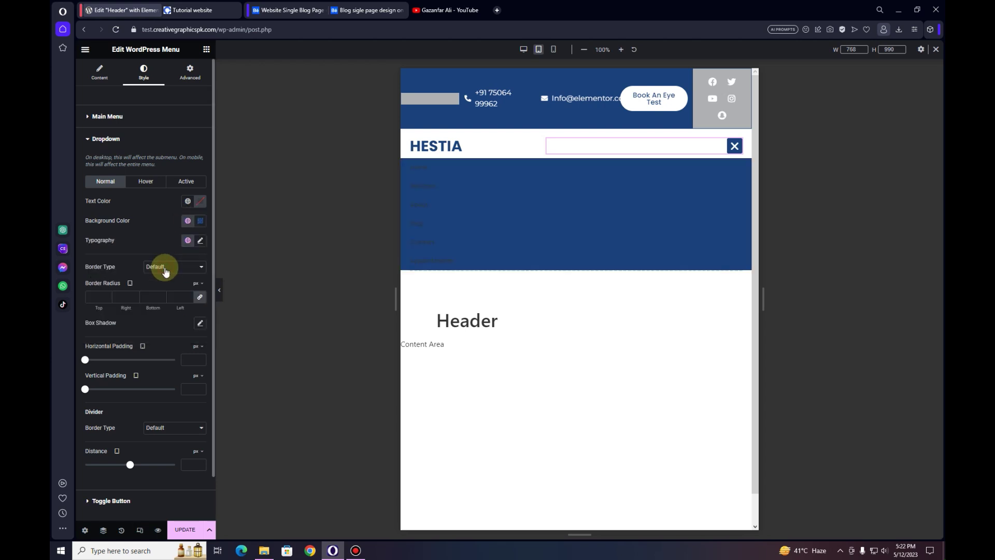
click(187, 201)
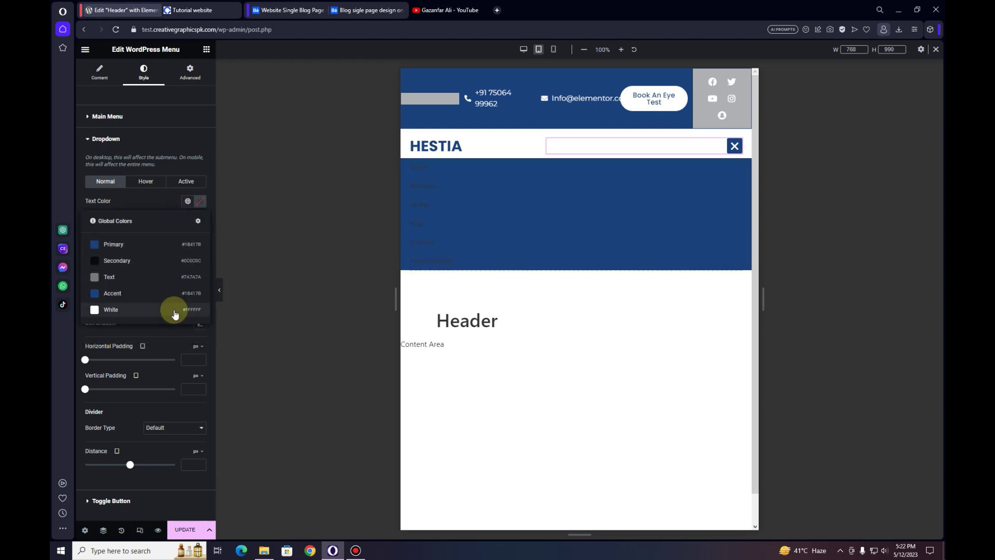
click(175, 311)
Set the dropdown's hover state to a White background with the global Primary text color.
click(146, 181)
click(187, 221)
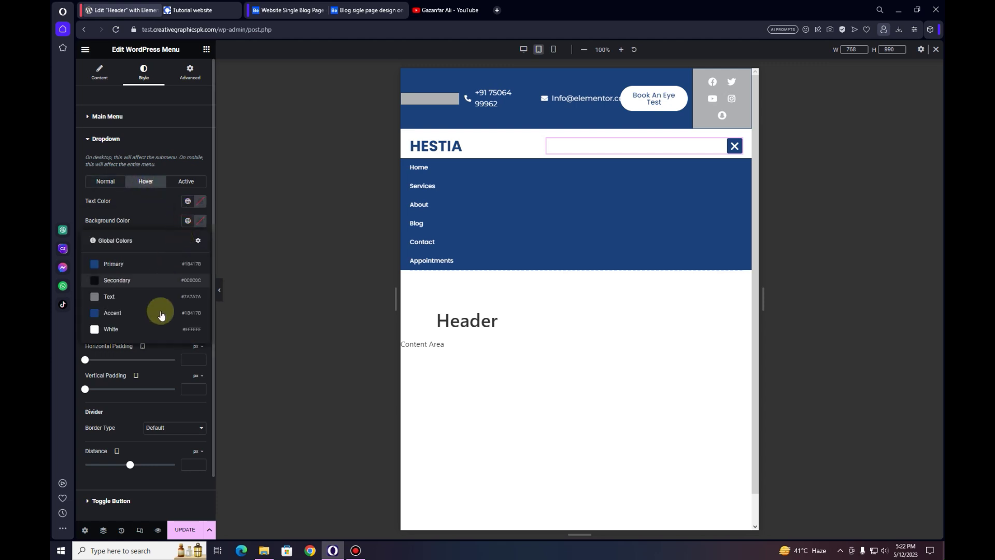
click(157, 330)
click(187, 201)
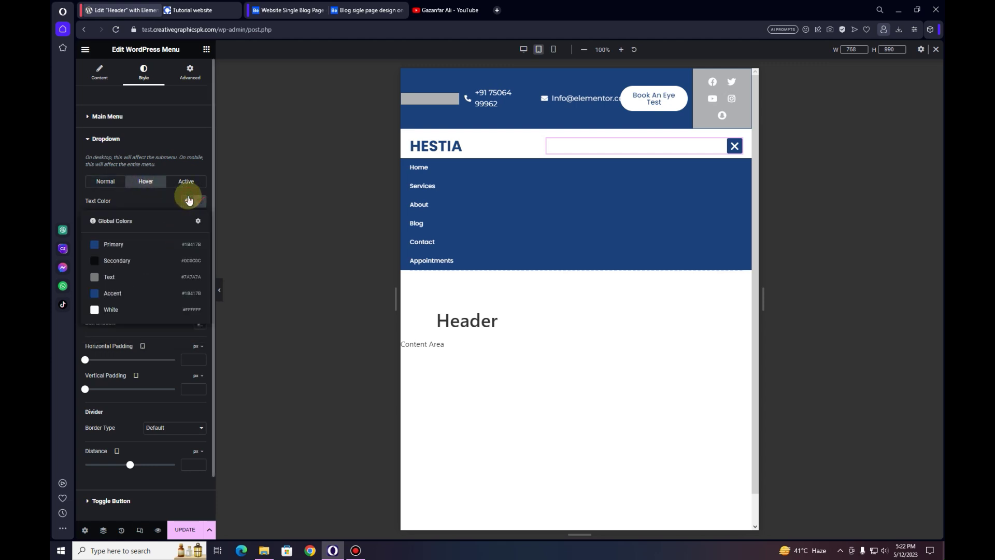
click(173, 245)
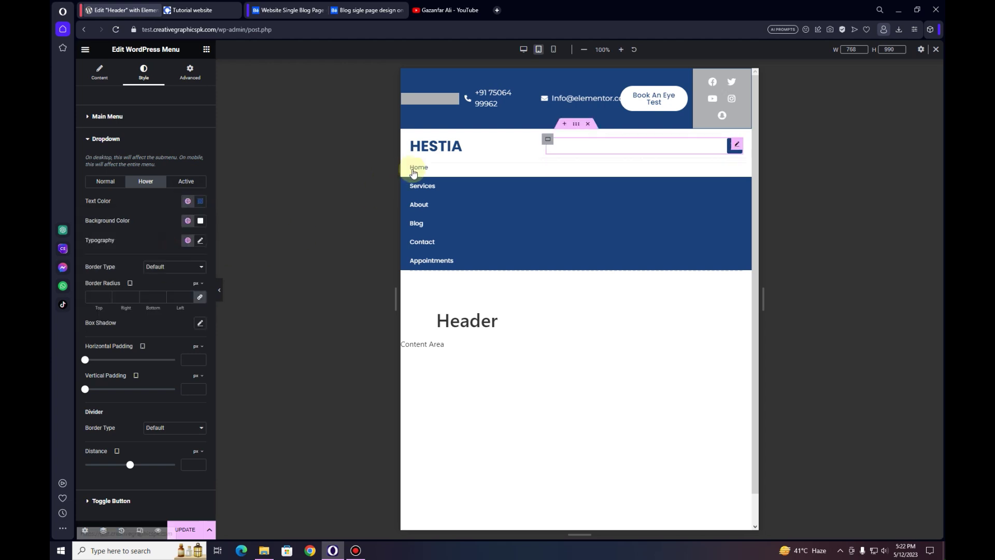
Set the dropdown's active state to a White background with the global Accent text color.
click(188, 221)
click(158, 330)
click(187, 204)
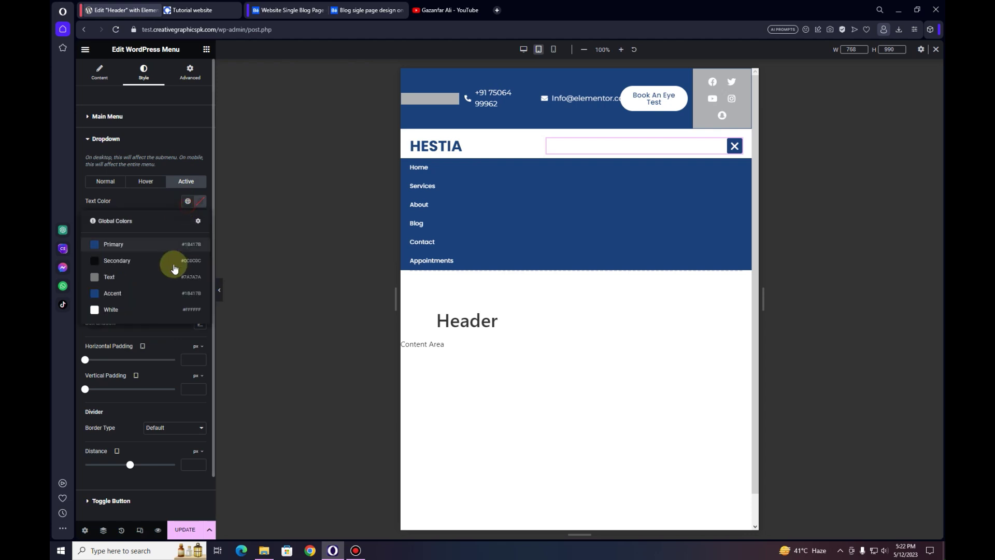
click(166, 290)
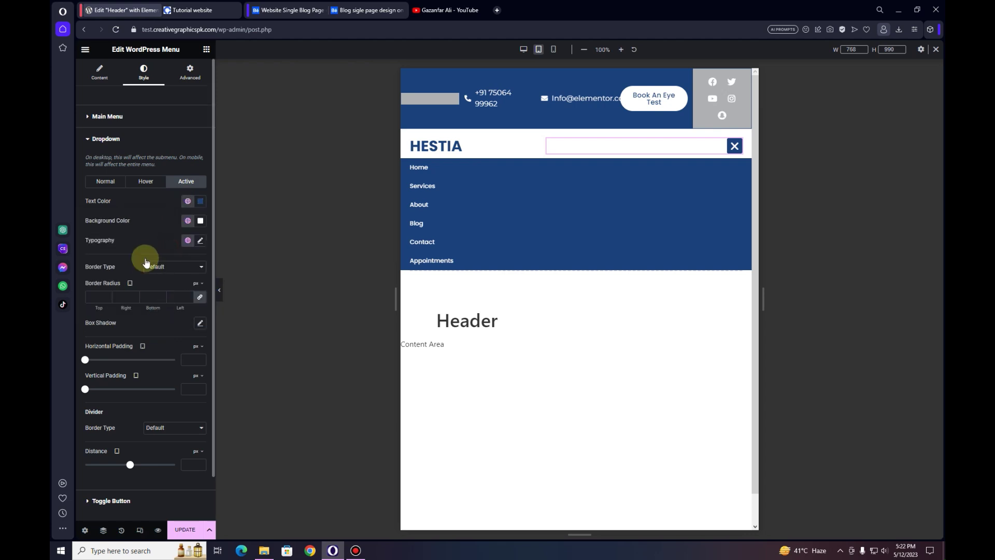
Apply the global Text font to the dropdown's typography and expand the menu to check it.
click(200, 240)
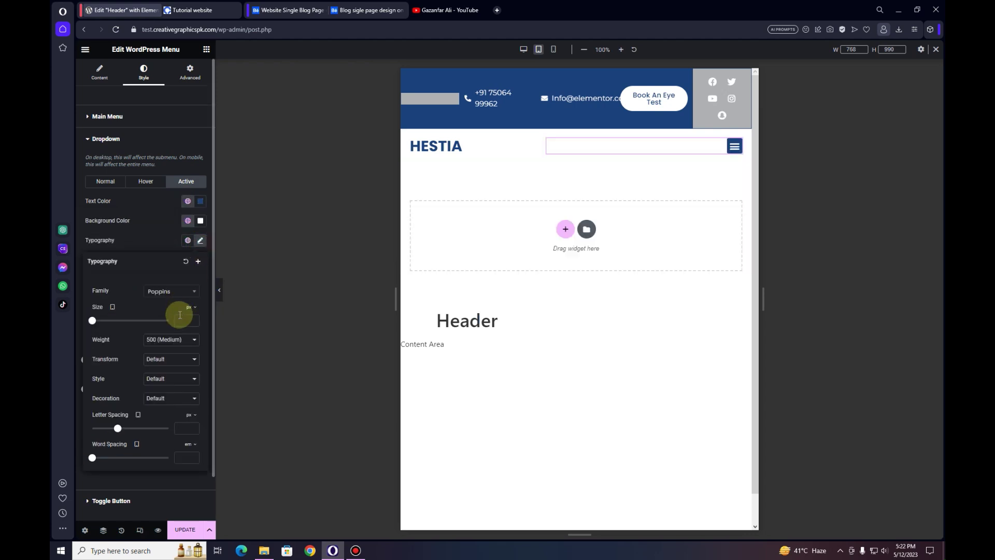
click(188, 240)
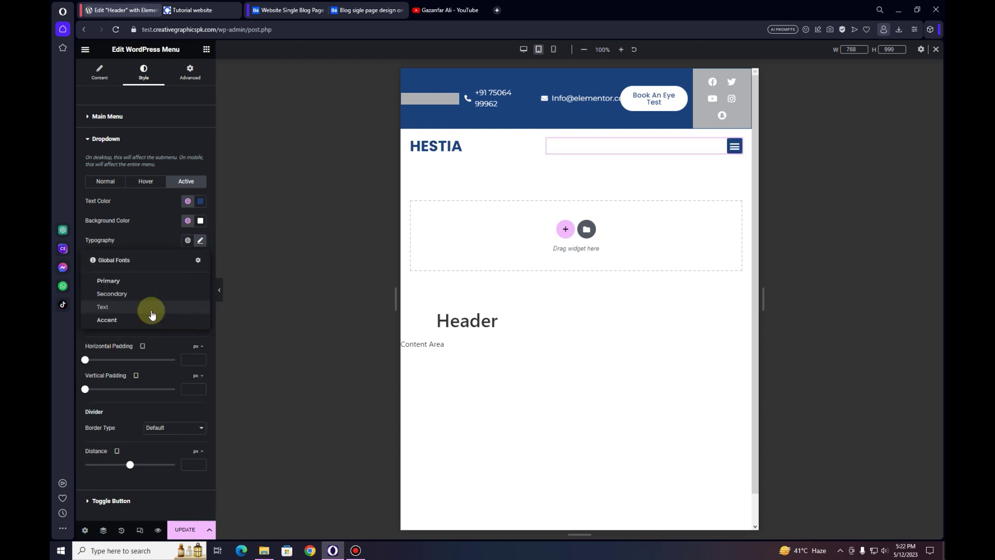
click(151, 312)
click(200, 241)
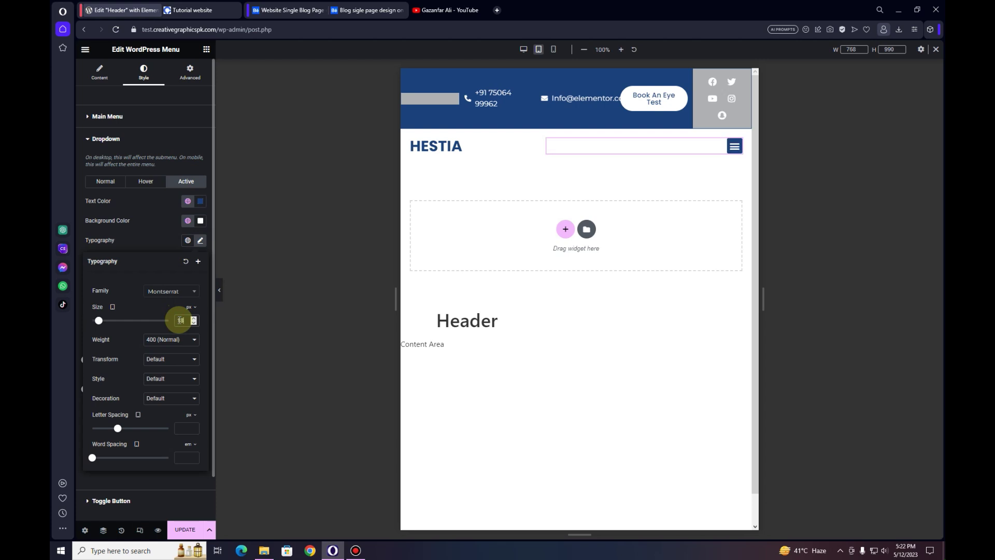
click(732, 149)
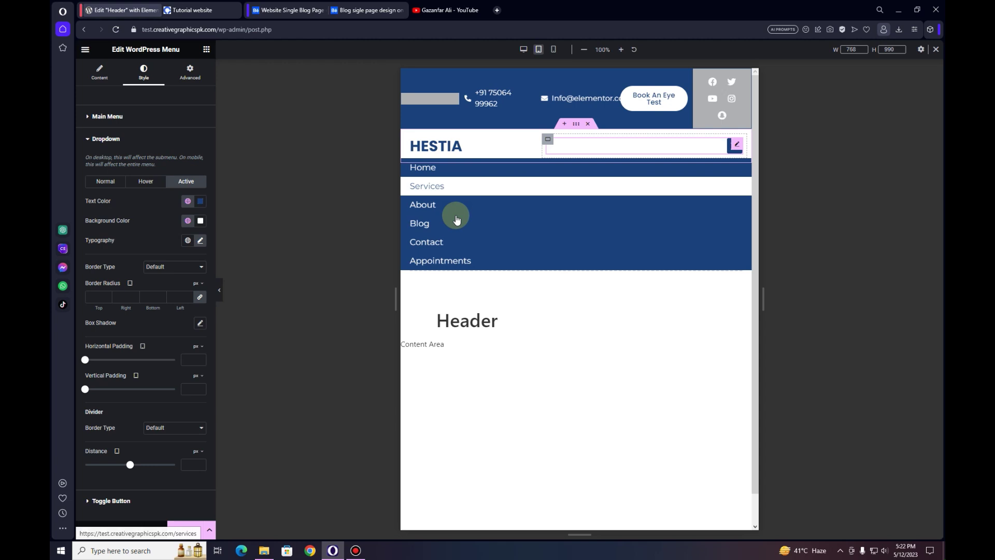
Reduce the dropdown's font size to 16 px and reopen the menu to check it.
click(200, 240)
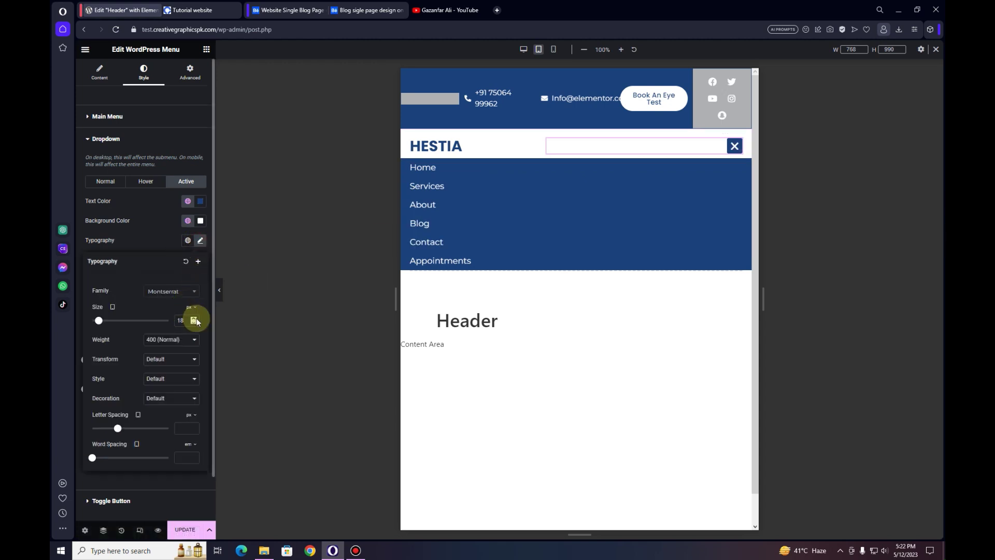
click(194, 322)
click(194, 323)
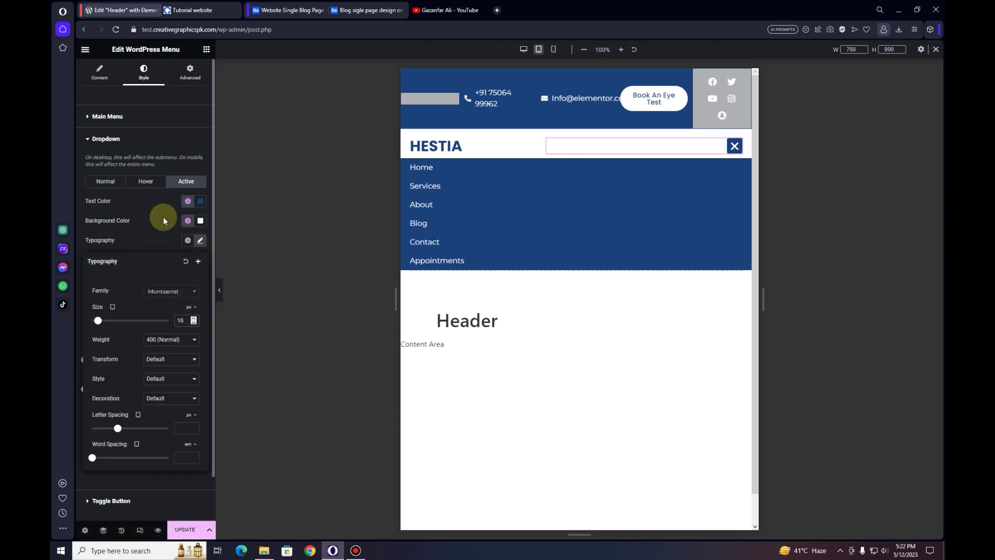
click(673, 232)
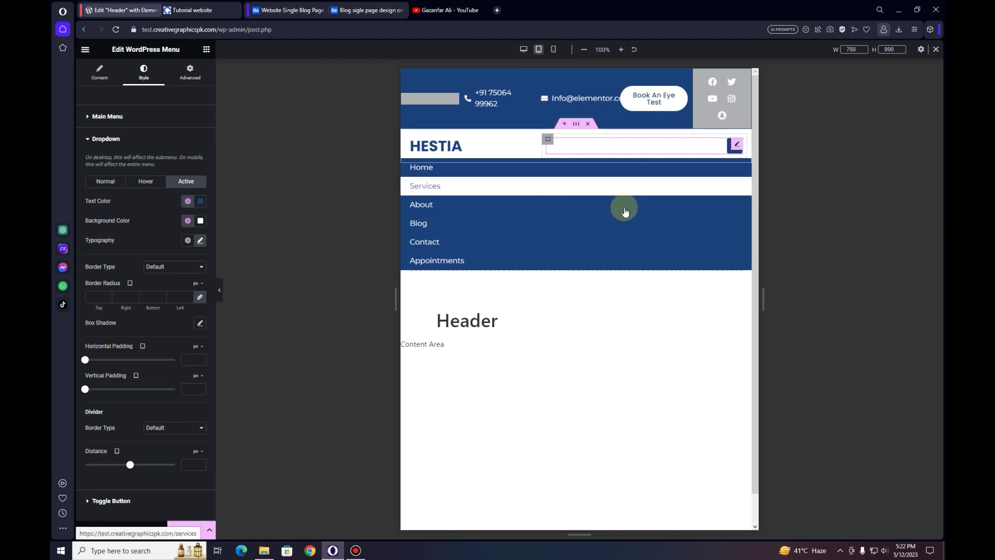
click(732, 149)
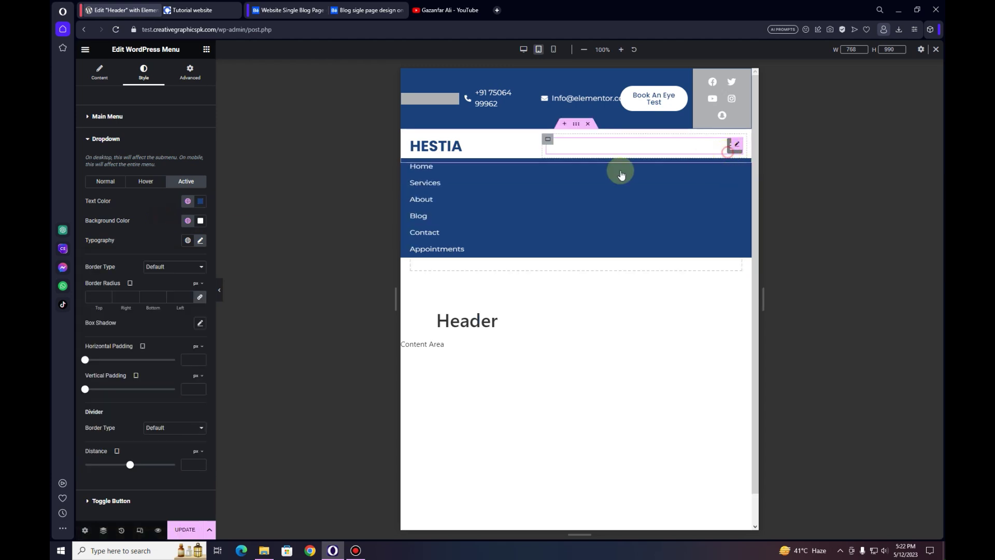
Preview the tablet header and its menu without the editing controls, and switch the editor to the mobile portrait view.
click(219, 291)
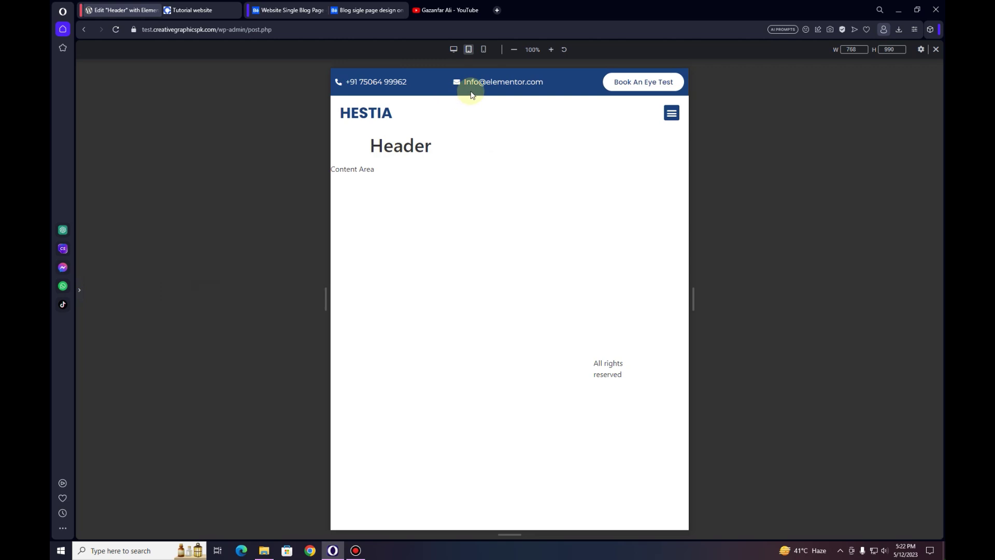
click(671, 114)
click(467, 49)
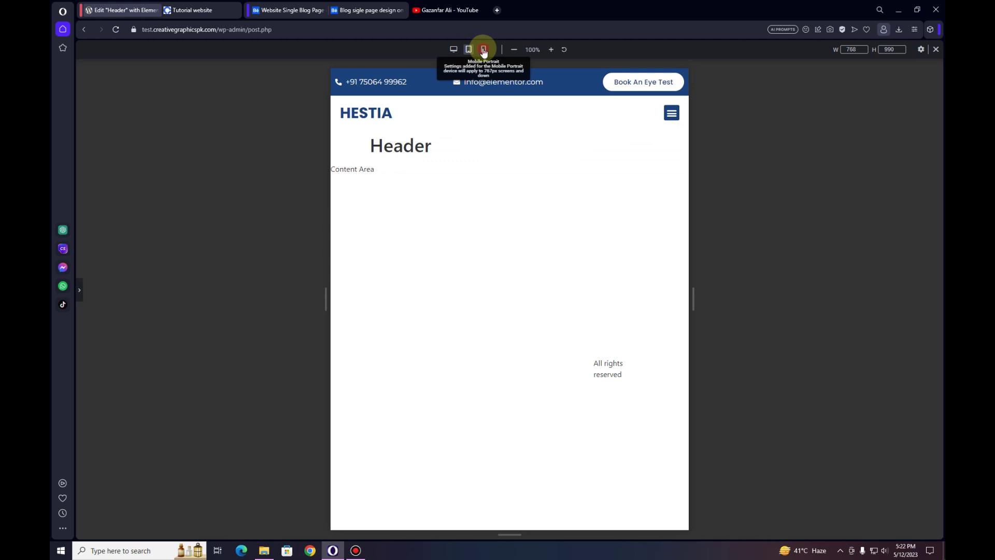
click(484, 50)
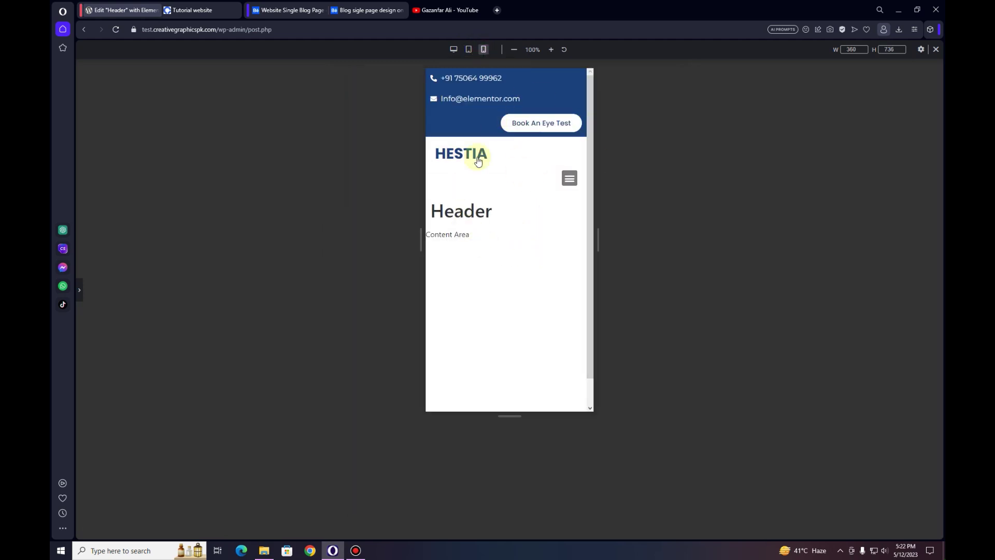
click(82, 292)
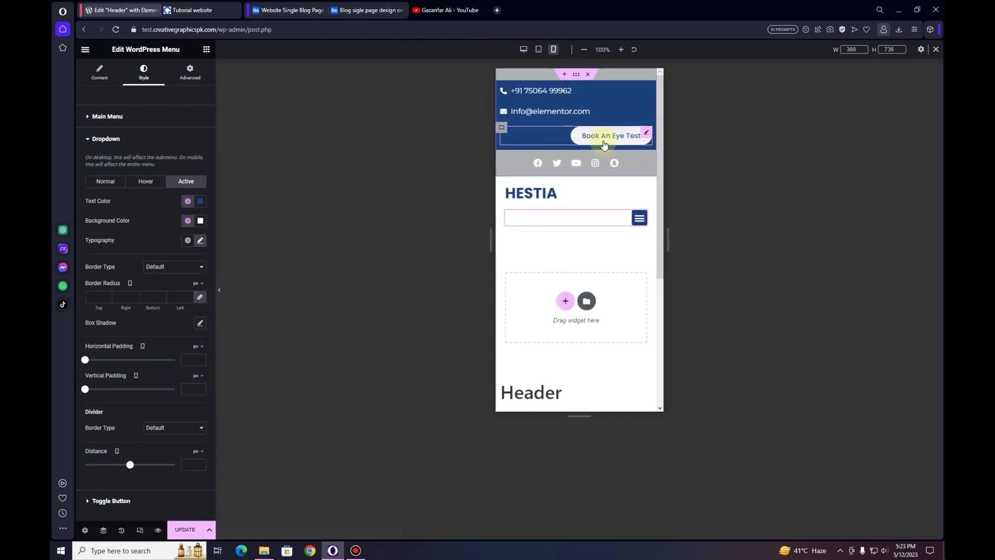
Hide the phone number container of the contact bar on mobile portrait.
click(495, 86)
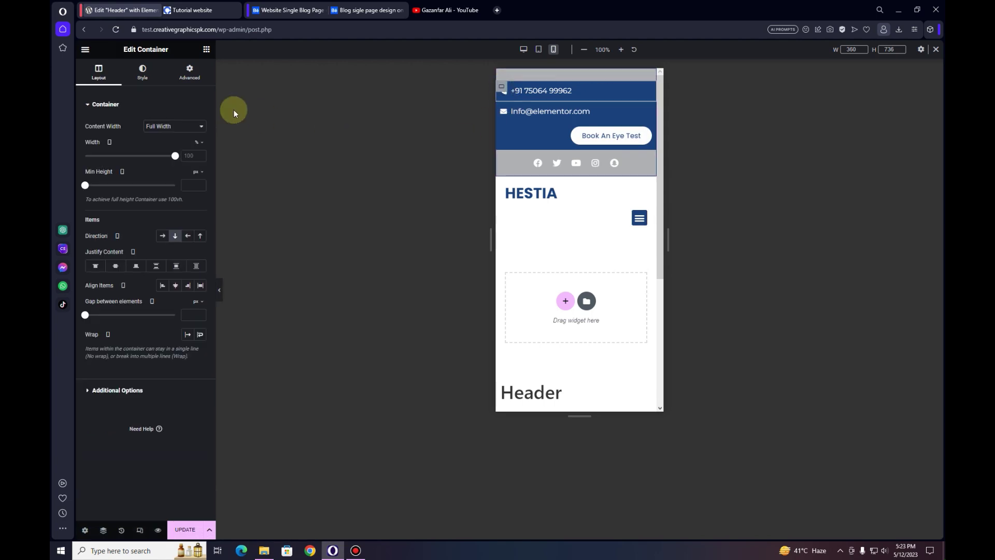
click(190, 73)
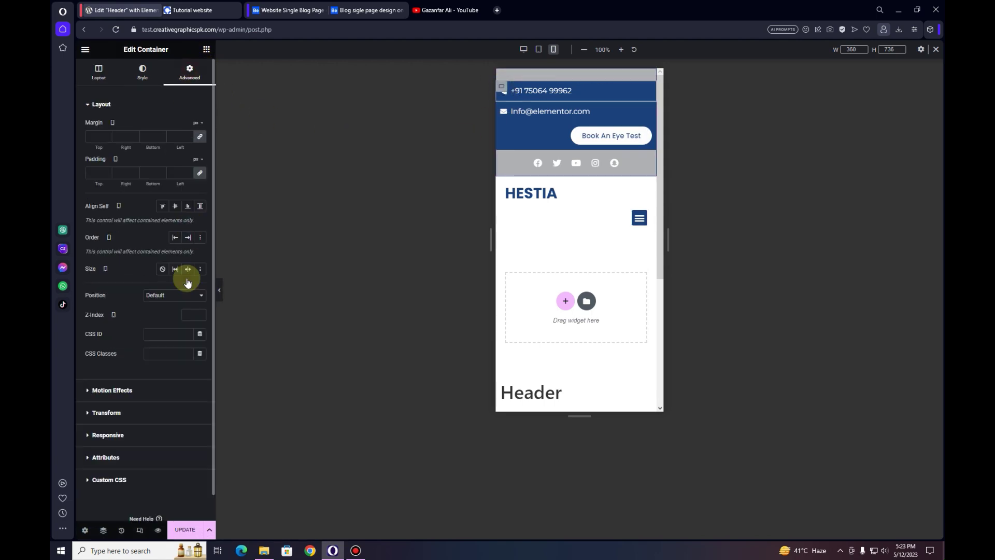
click(139, 437)
click(201, 259)
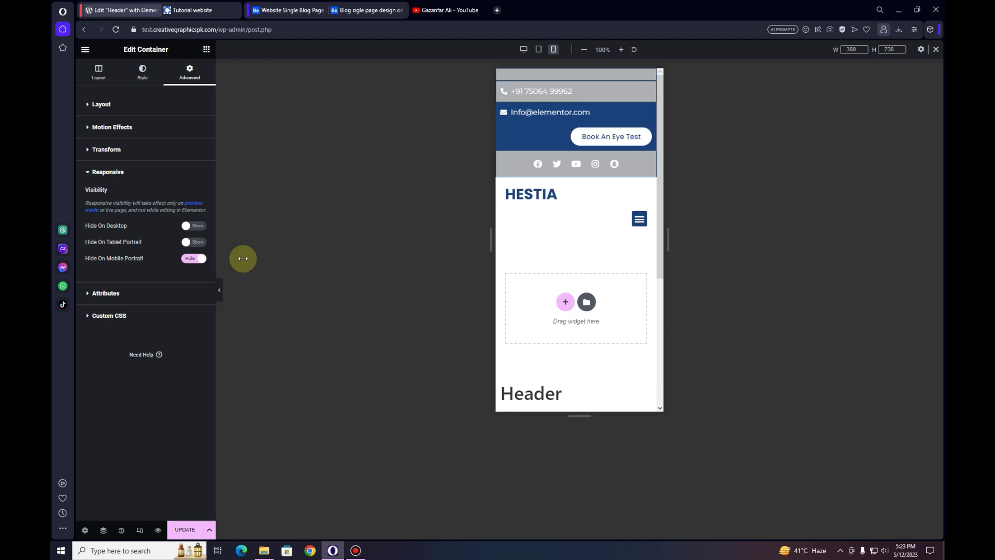
Hide the e-mail container of the contact bar on mobile portrait.
click(501, 108)
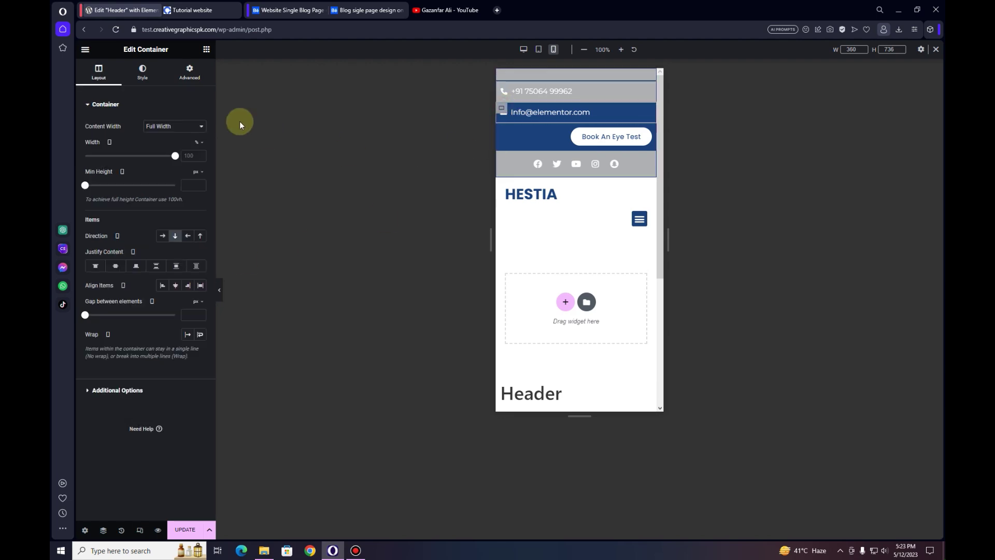
click(189, 73)
click(141, 434)
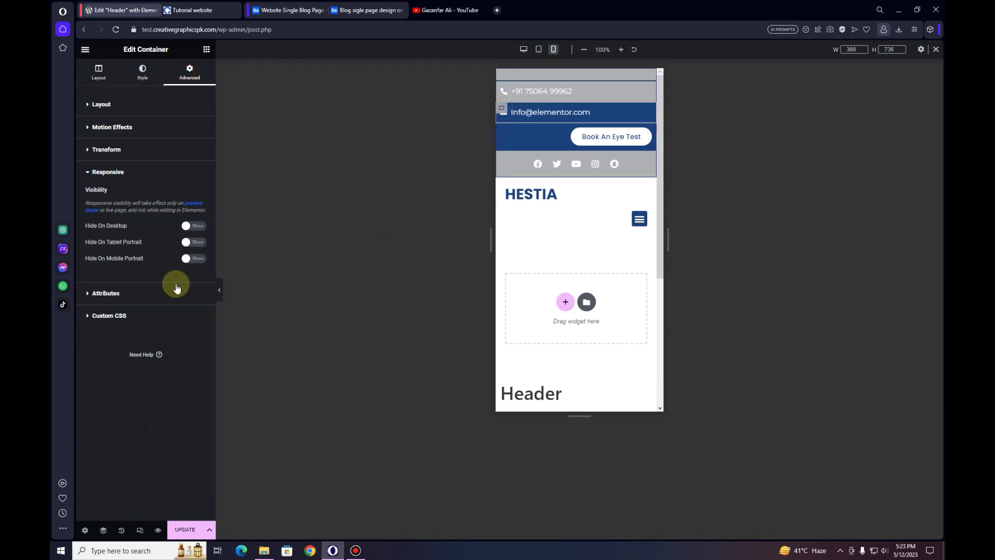
click(196, 258)
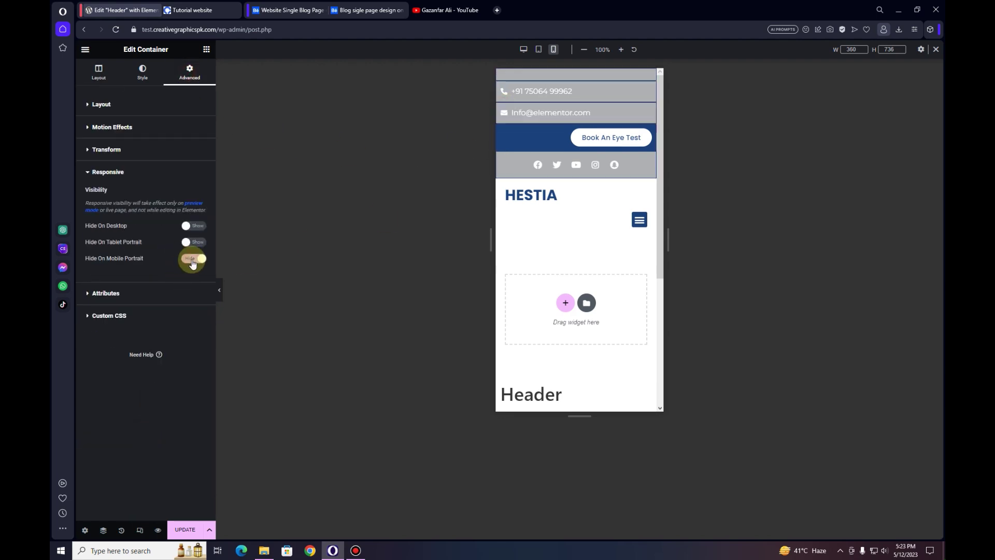
Set the Book An Eye Test button's mobile alignment to justified after trying it centred, previewing the mobile header each time.
click(644, 135)
click(174, 196)
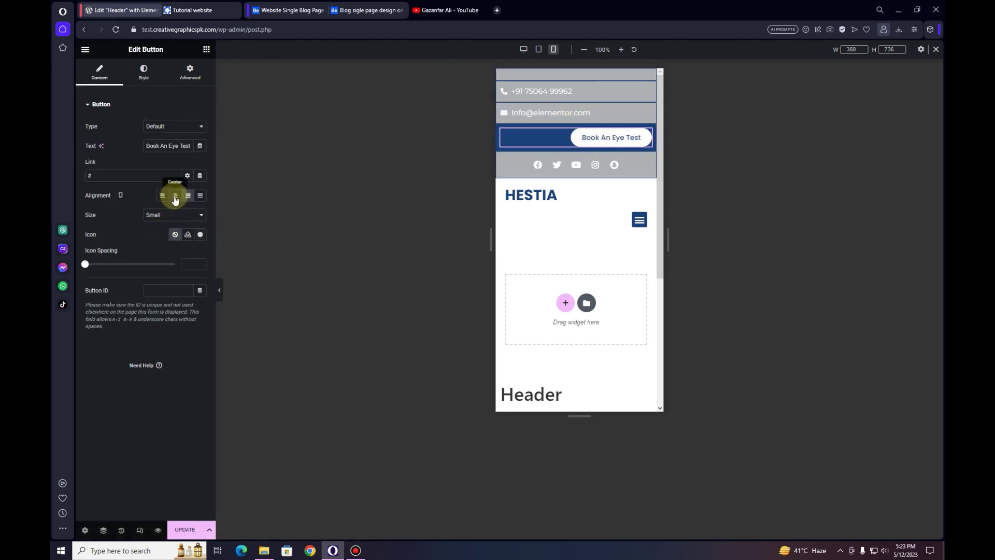
click(220, 290)
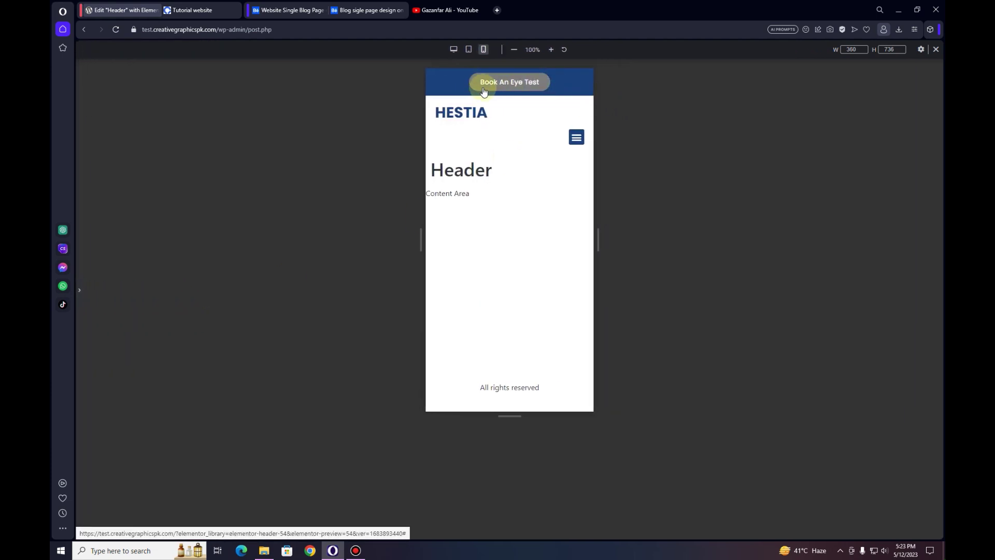
click(81, 290)
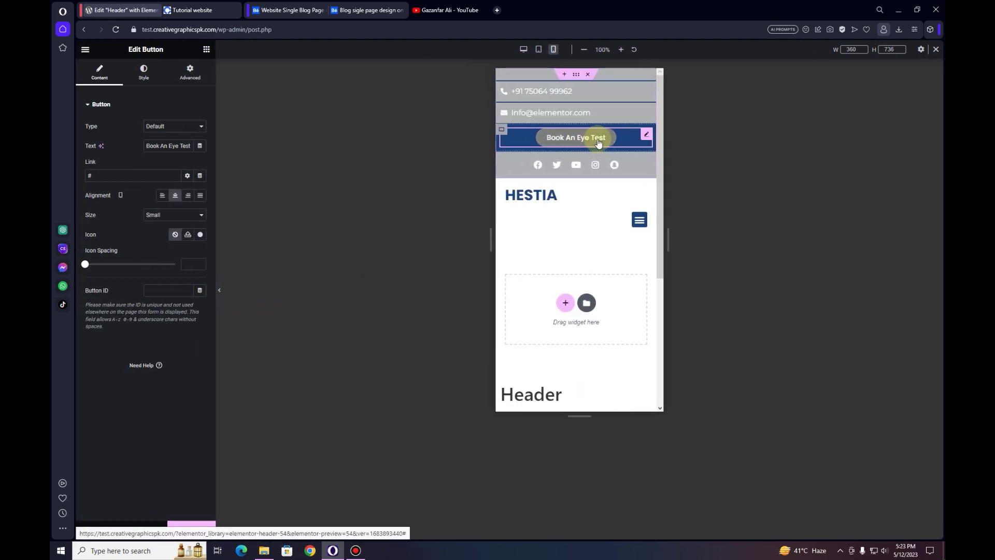
click(201, 197)
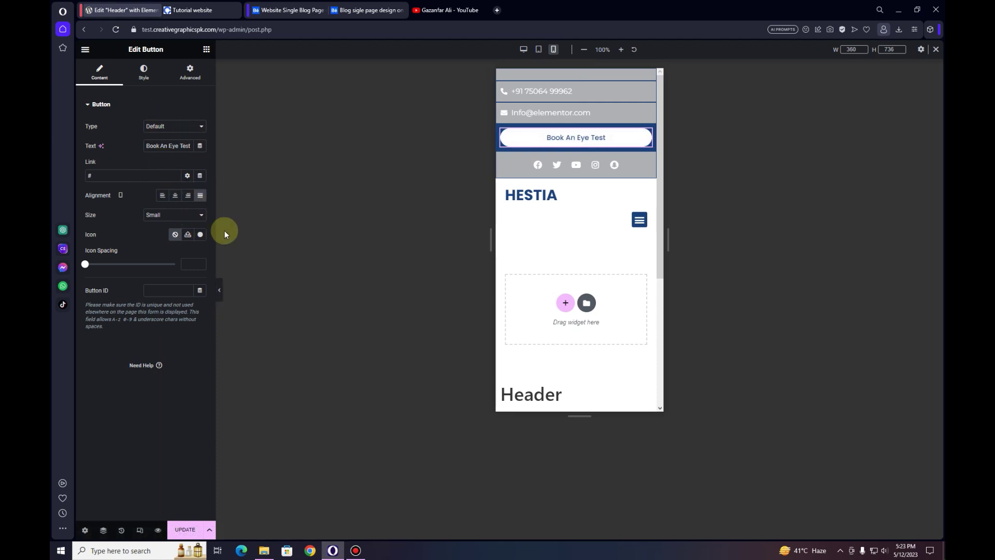
click(222, 291)
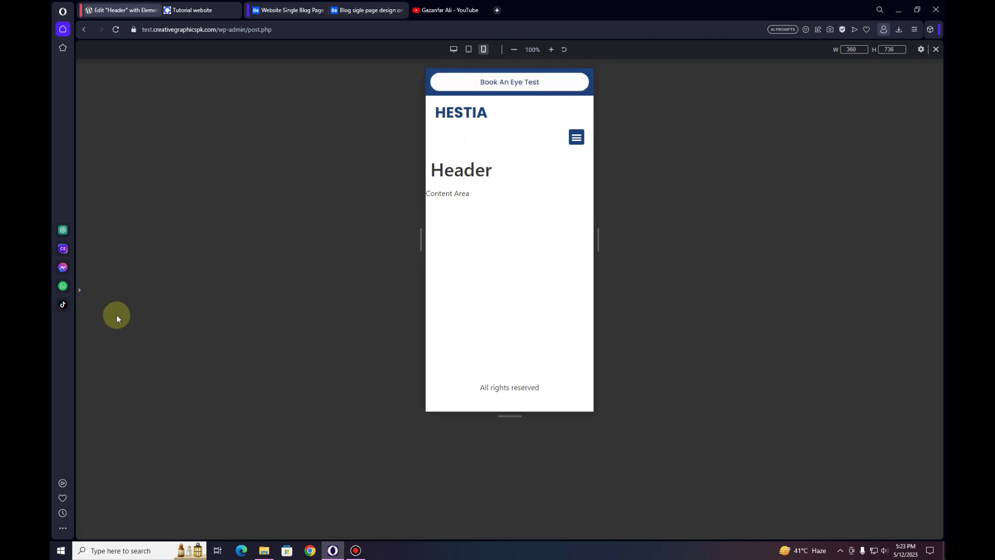
click(78, 292)
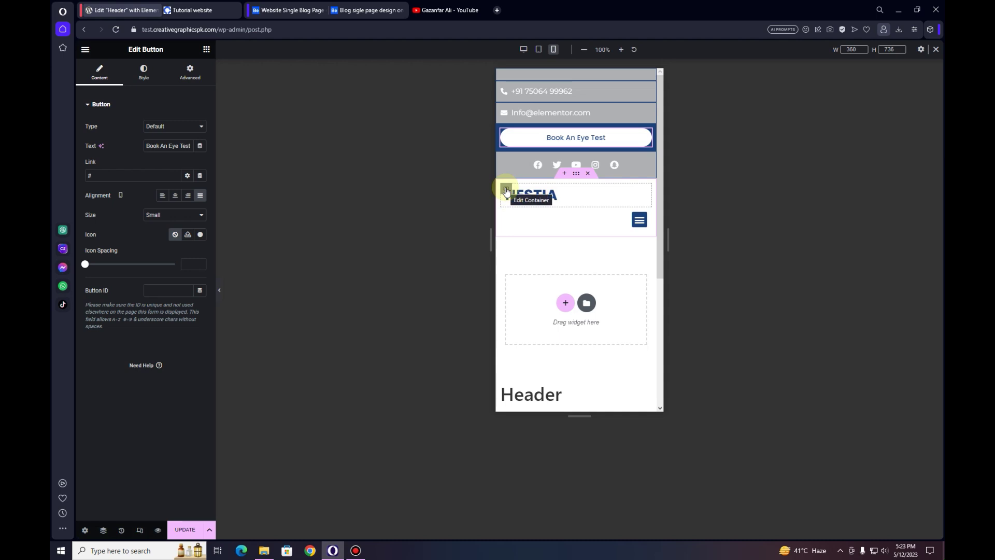
Set the mobile width of the HESTIA heading container to 40% and of the navigation menu container to 60%.
click(506, 190)
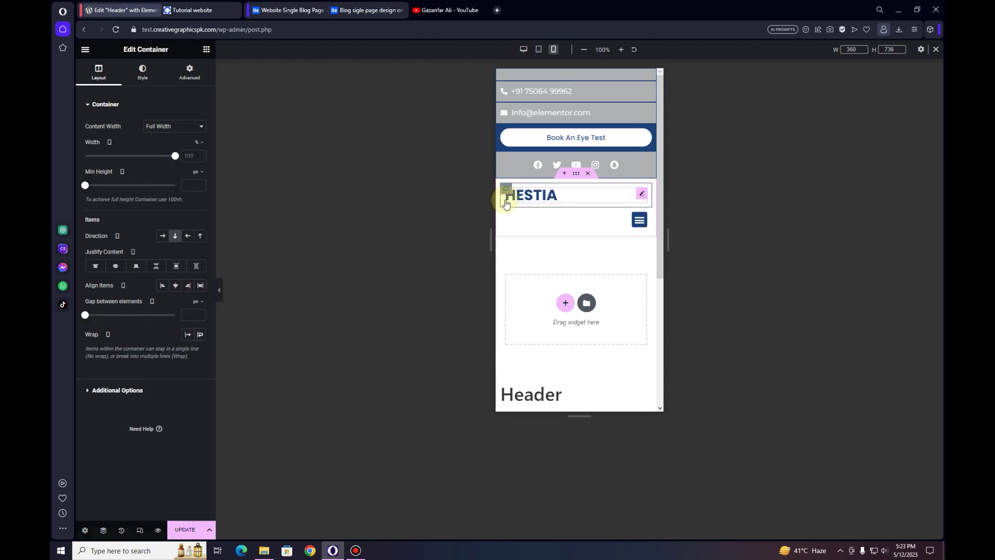
click(190, 156)
text(40)
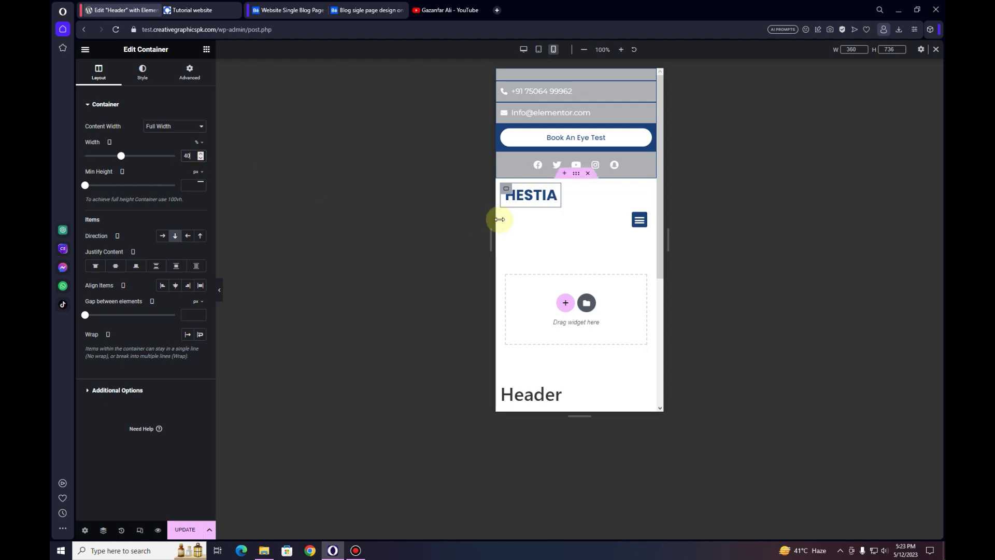
key(BackSpace)
key(BackSpace)
click(190, 155)
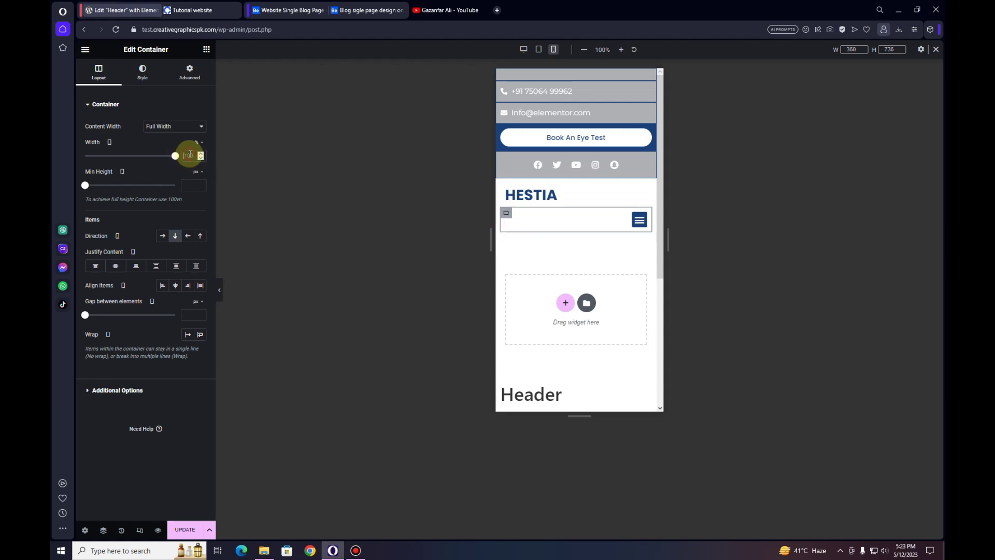
text(60)
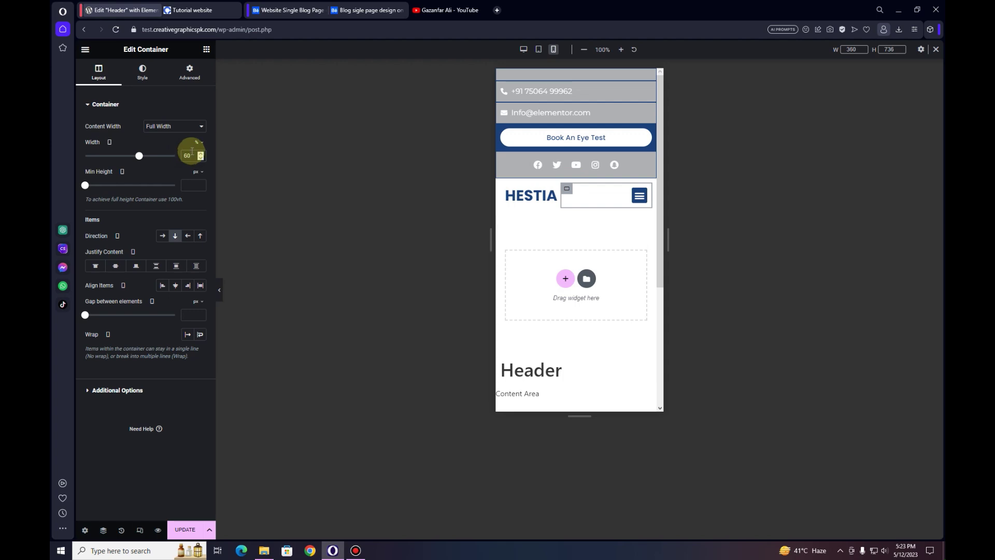
Preview the header without the editing controls in mobile, tablet and desktop views, opening and closing the toggle menu on mobile and tablet.
click(220, 296)
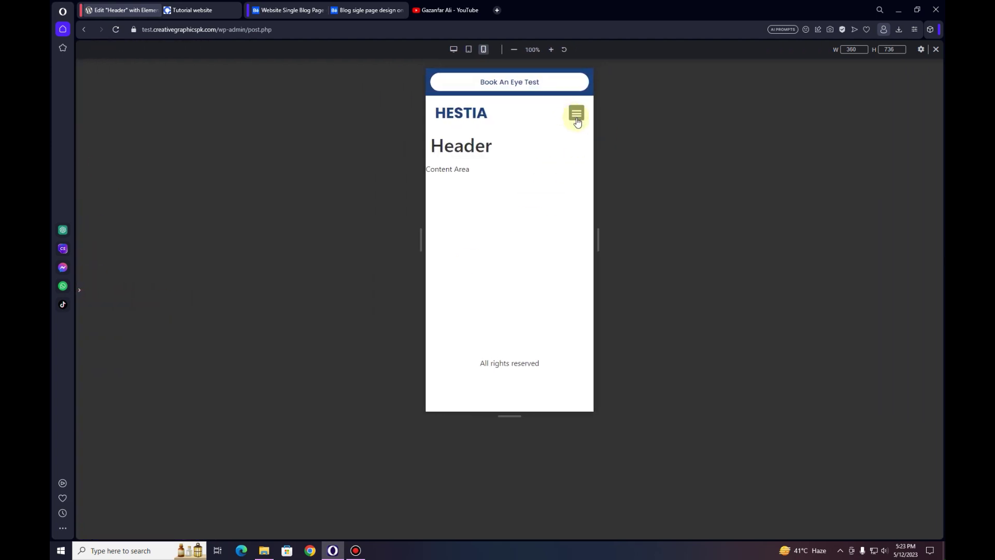
click(577, 116)
click(577, 118)
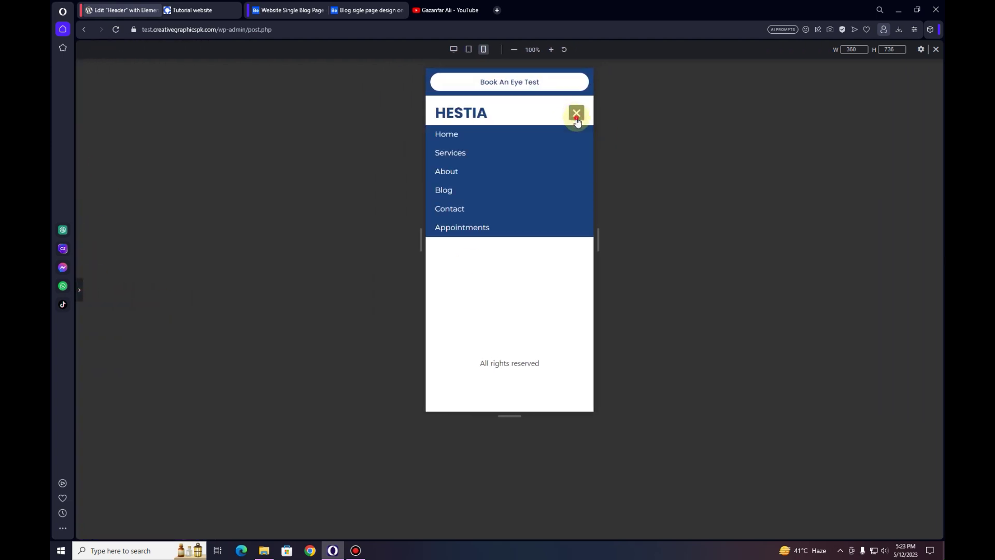
click(468, 49)
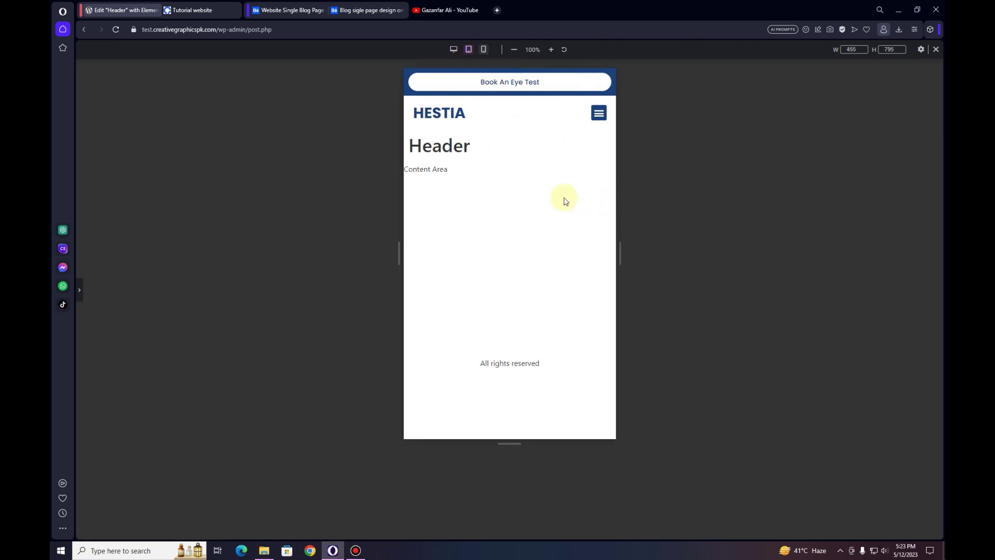
click(670, 113)
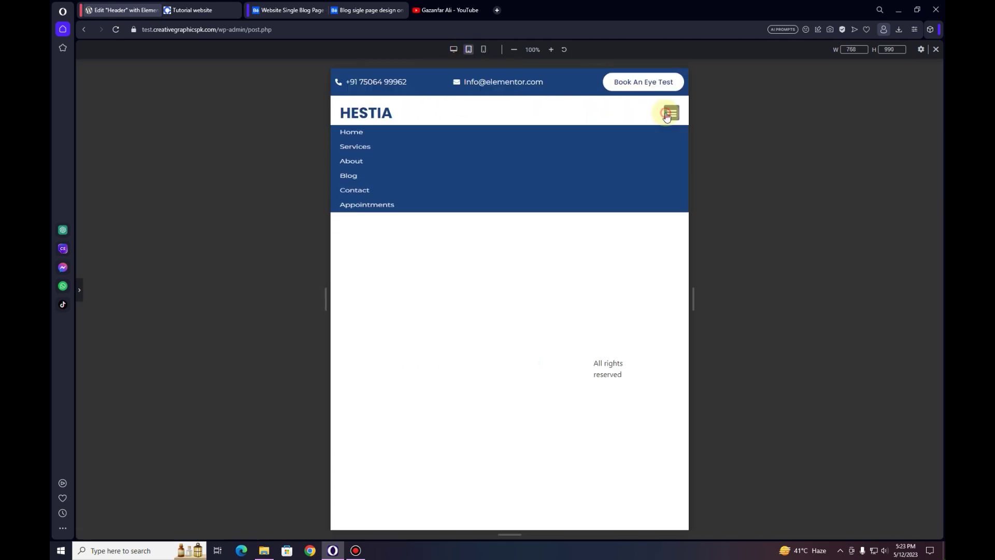
click(670, 113)
click(450, 50)
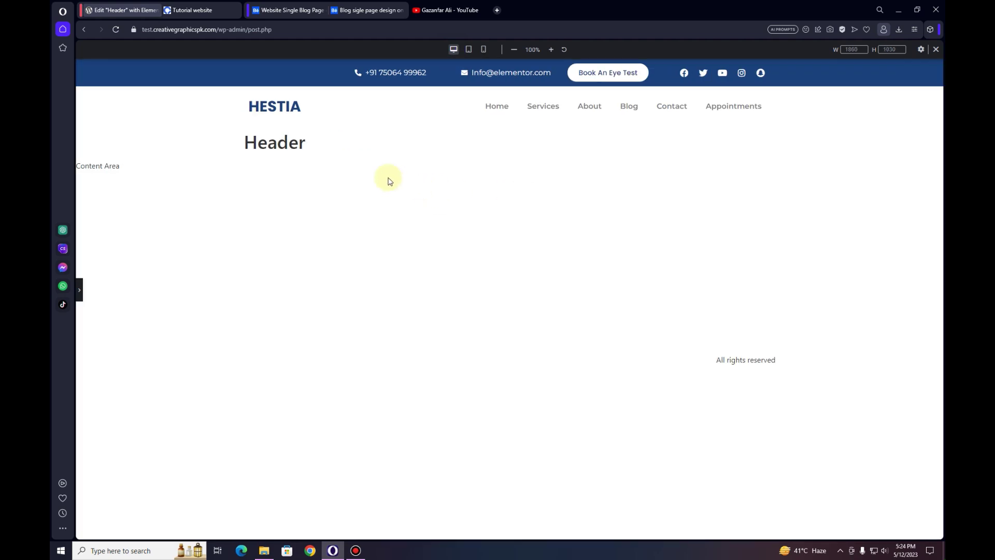
Update the header template, reload the live Tutorial website page and return to the editor.
click(79, 291)
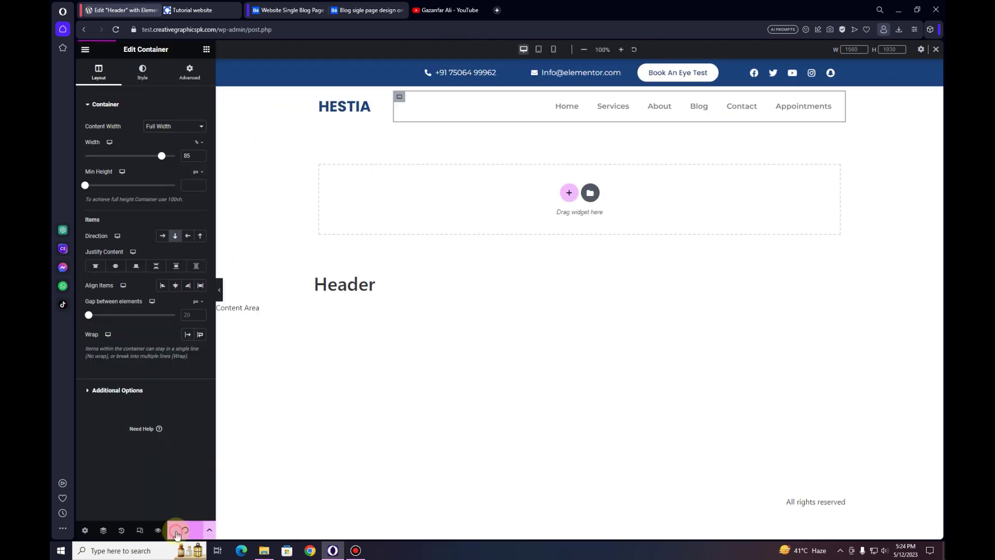
click(199, 10)
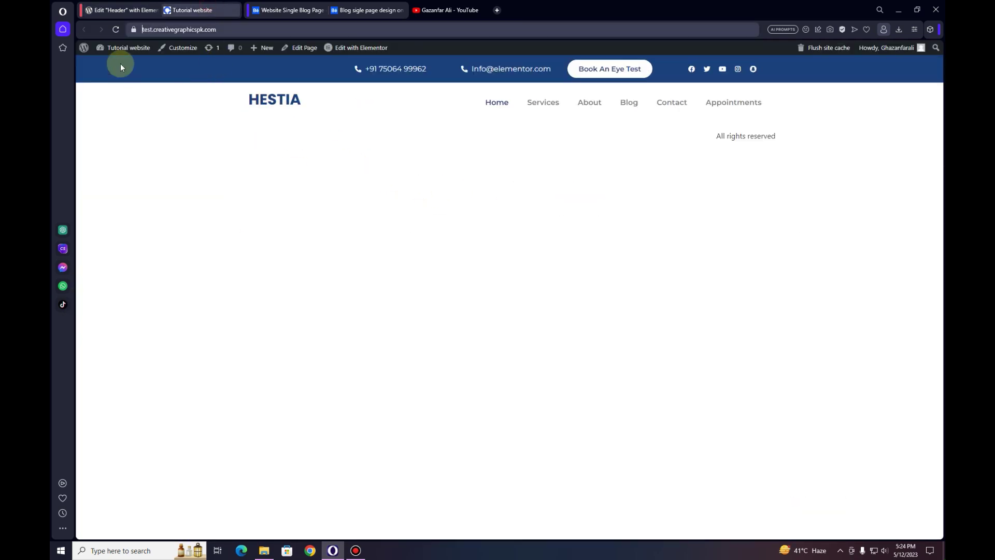
click(116, 29)
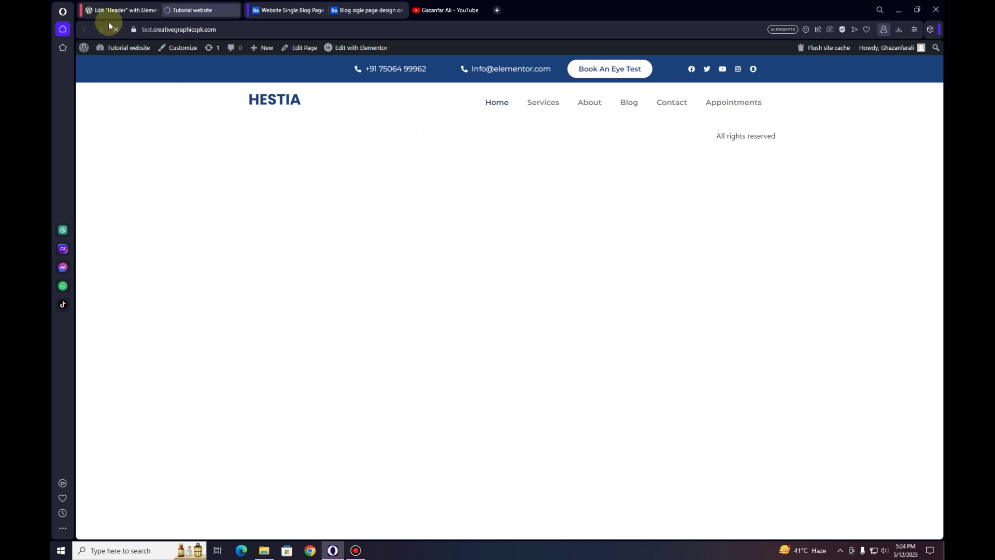
click(121, 11)
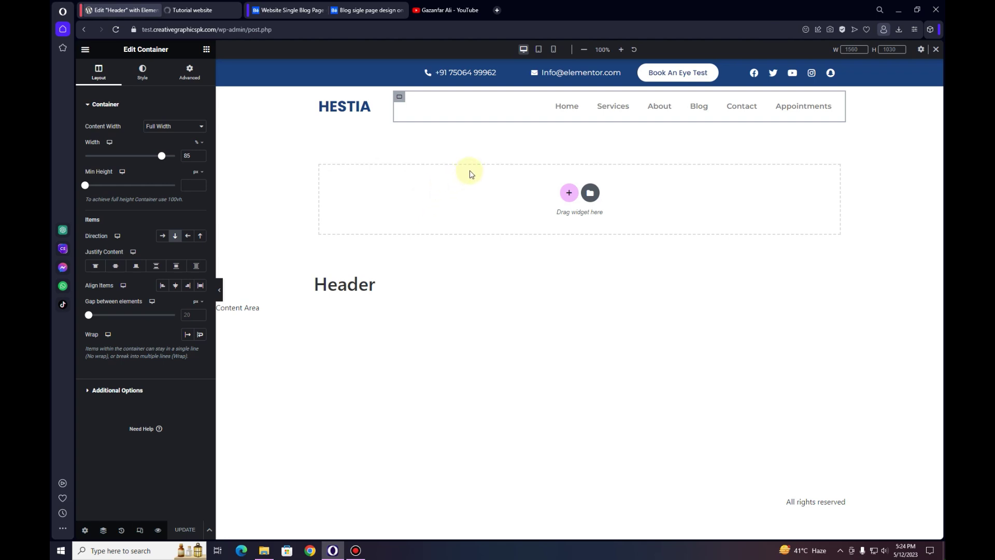
Make the container holding the HESTIA heading and navigation menu sticky at the Top.
mouse_move(580, 85)
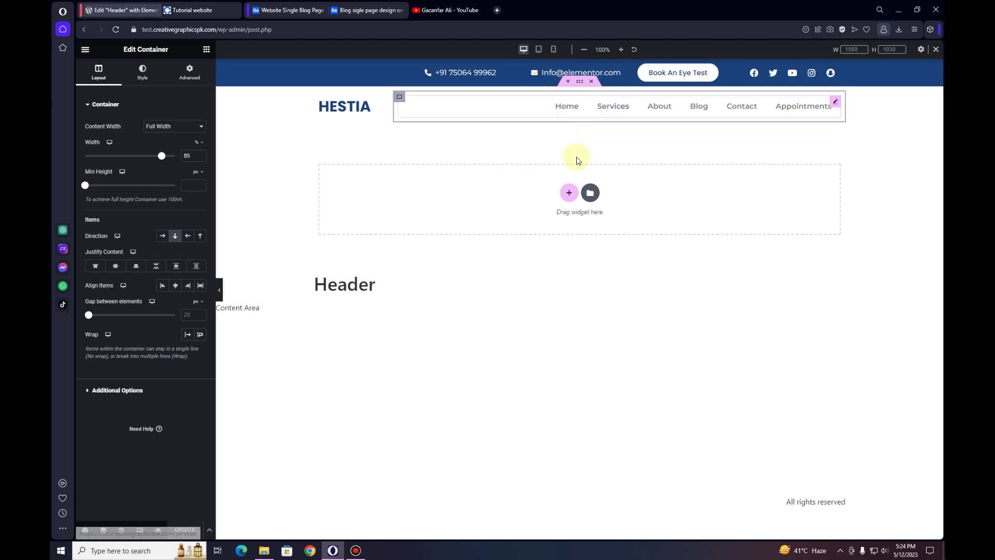
click(579, 83)
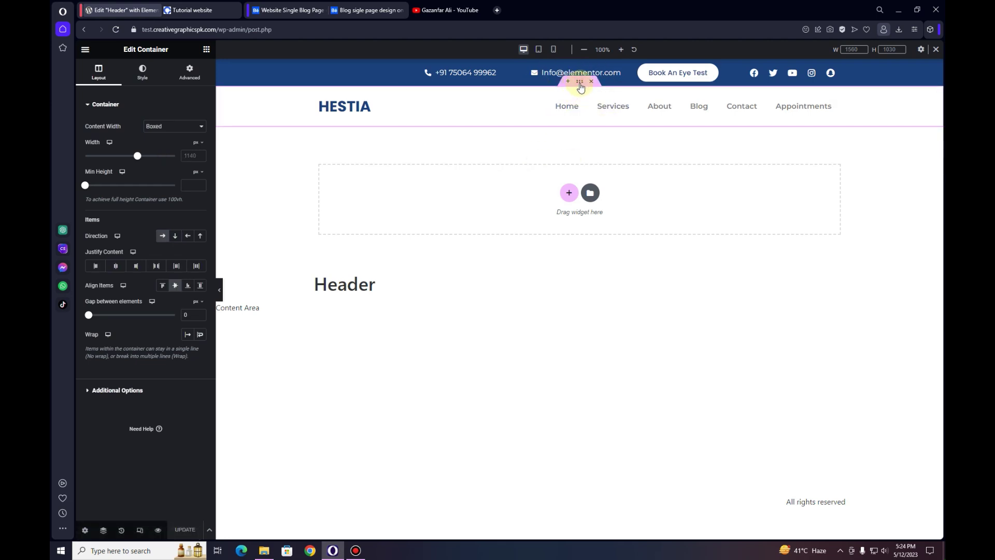
click(197, 75)
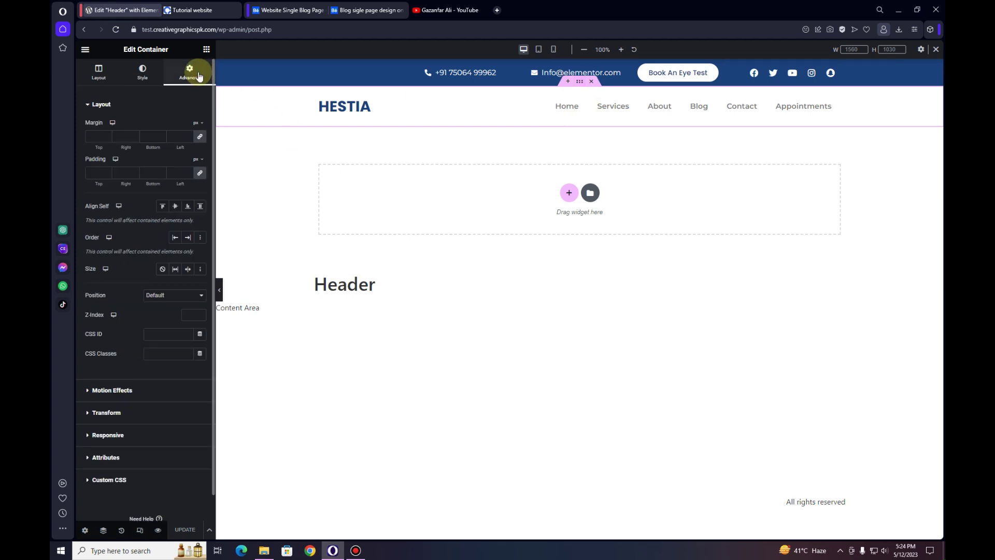
click(134, 394)
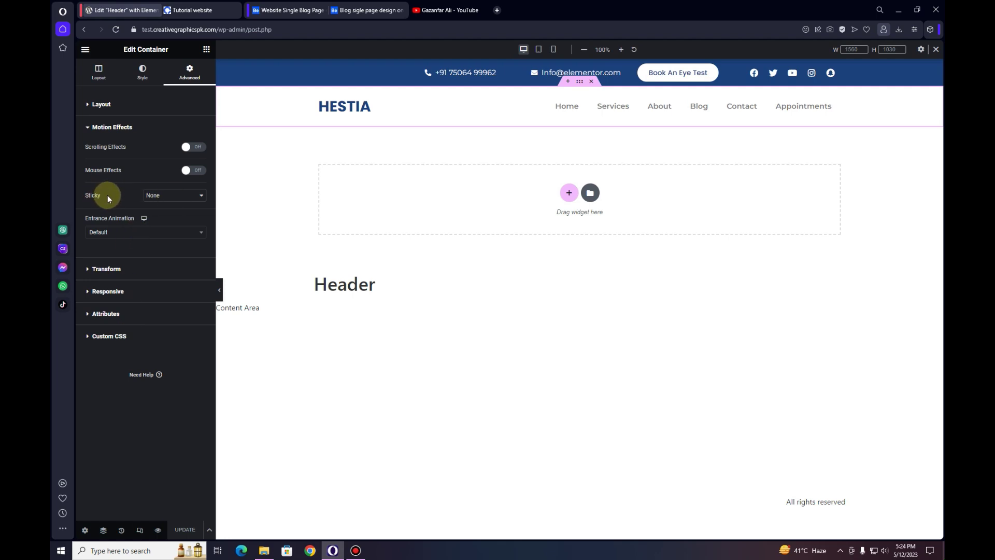
click(186, 199)
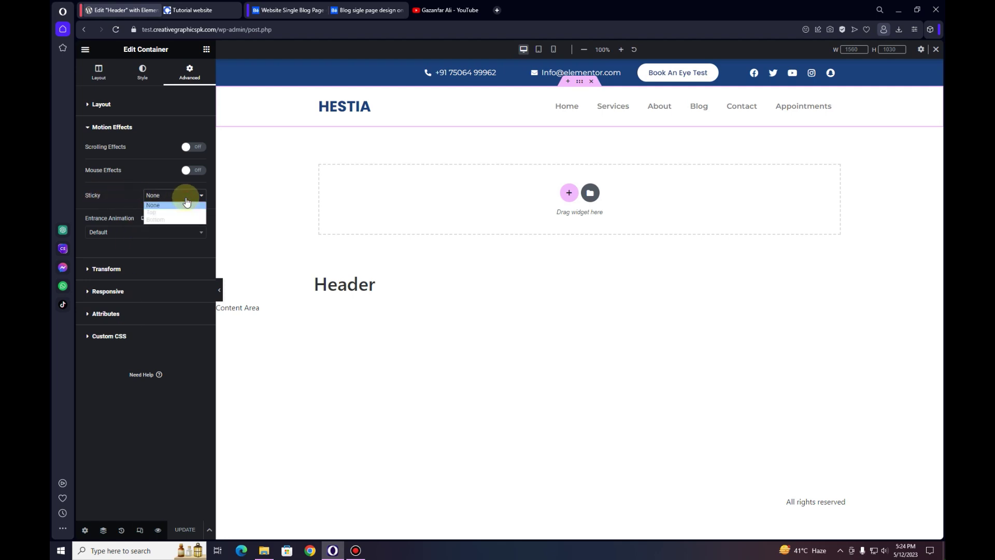
click(185, 214)
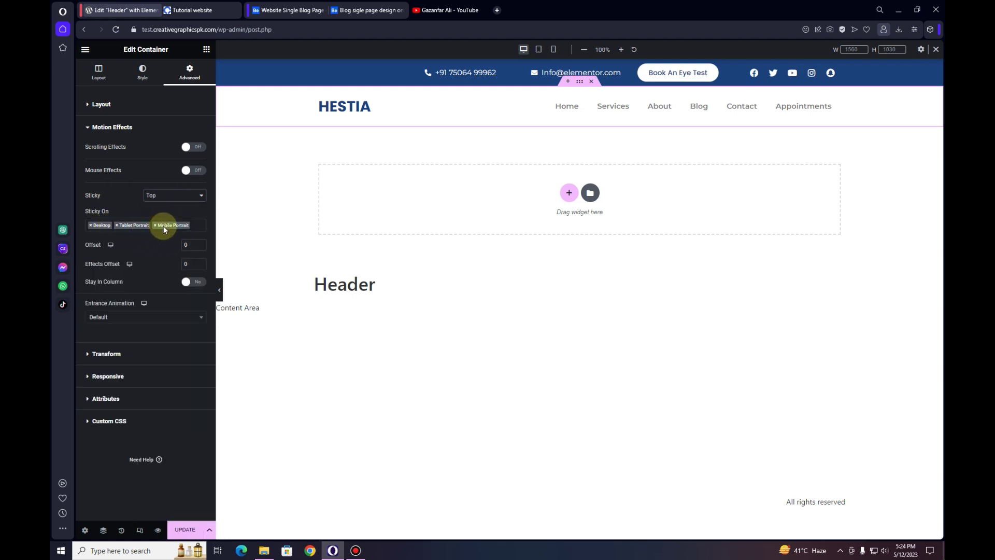
Limit the container's sticky behaviour to Desktop and set its effects offset to 50.
click(118, 227)
click(118, 227)
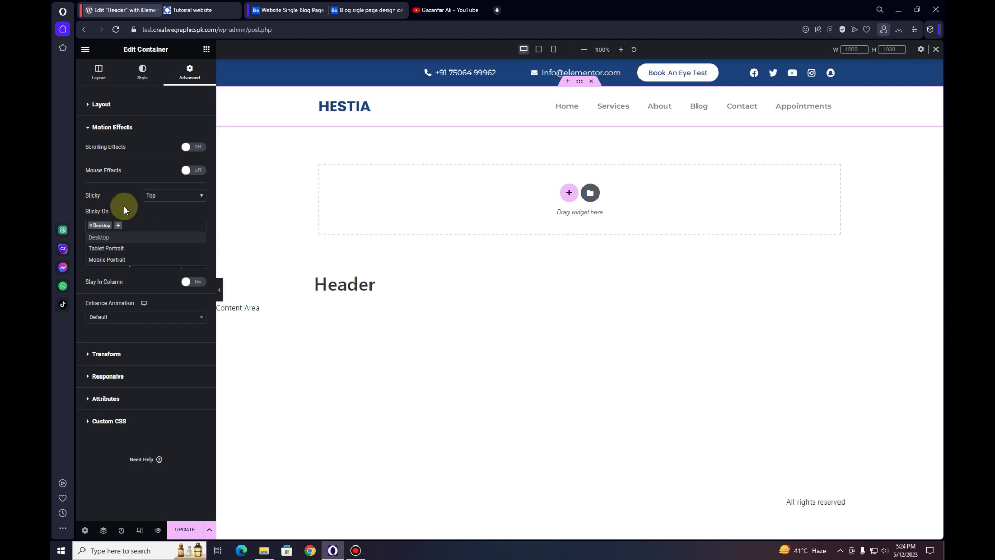
click(125, 210)
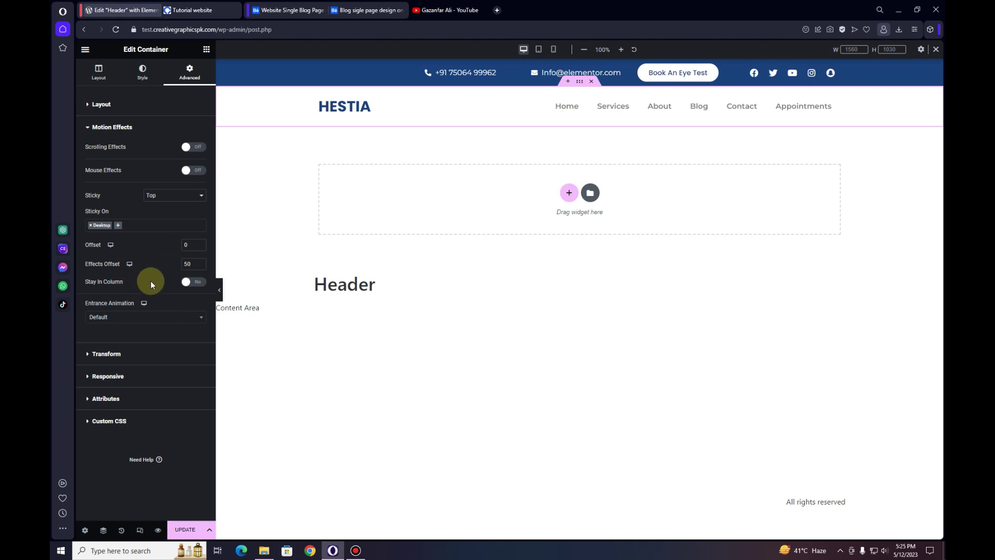
Update the header template and load the site's home page, test.creativegraphicspk.com, in the same tab.
click(185, 529)
click(223, 29)
drag(270, 29, 362, 30)
key(BackSpace)
key(Return)
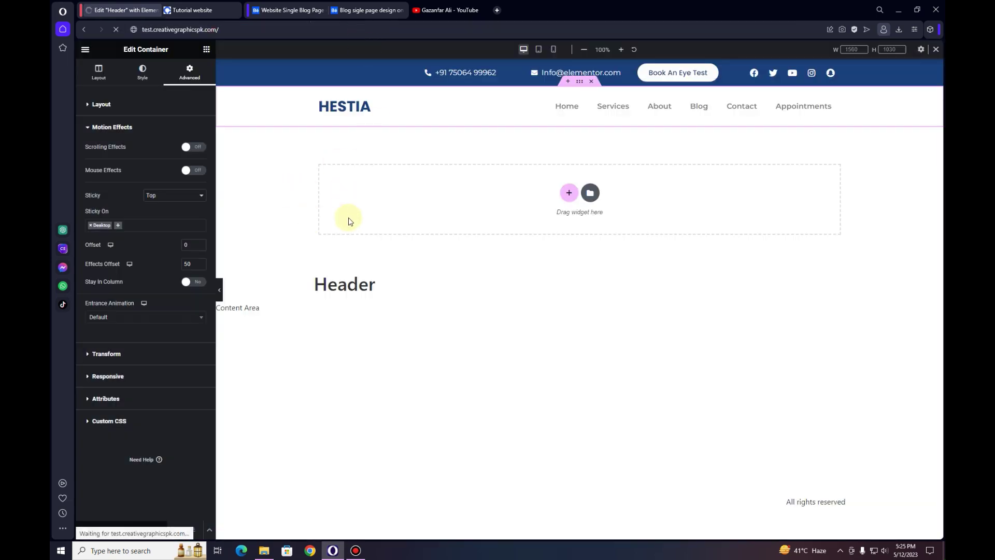